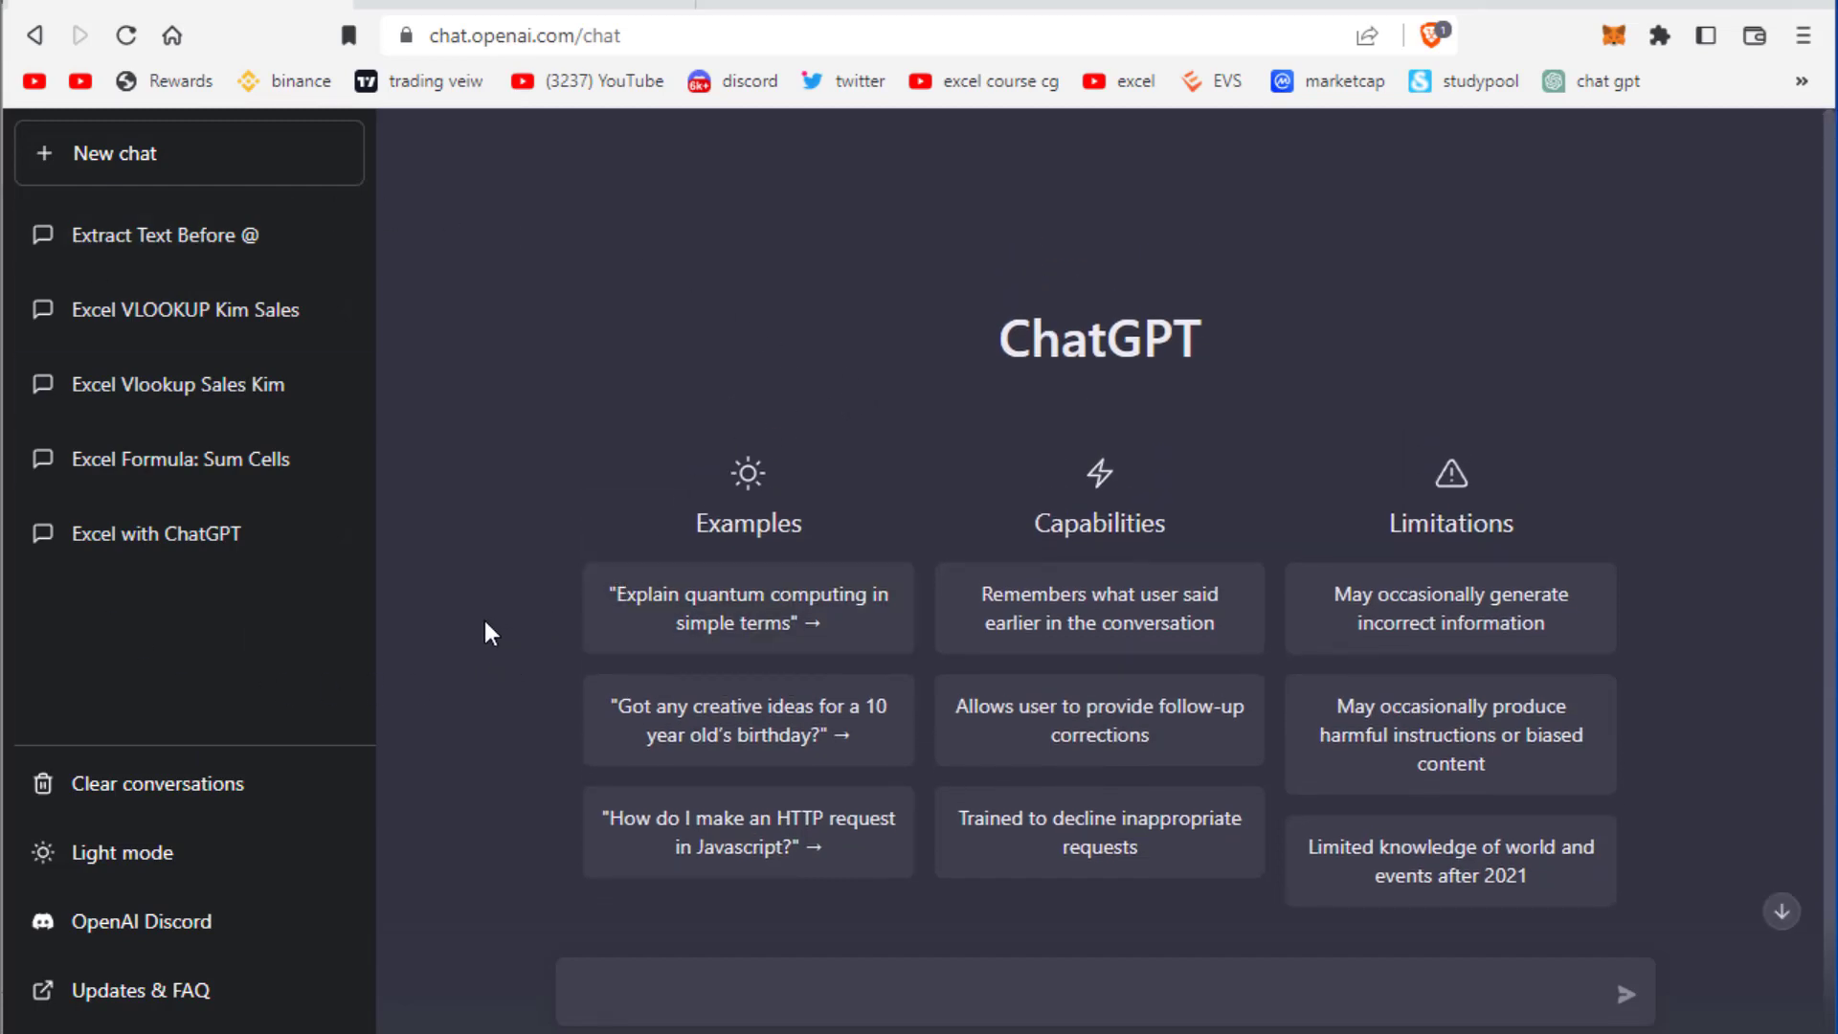
Open the ChatGPT announcement page from the openai.com footer link
scroll(484, 628, down, 2)
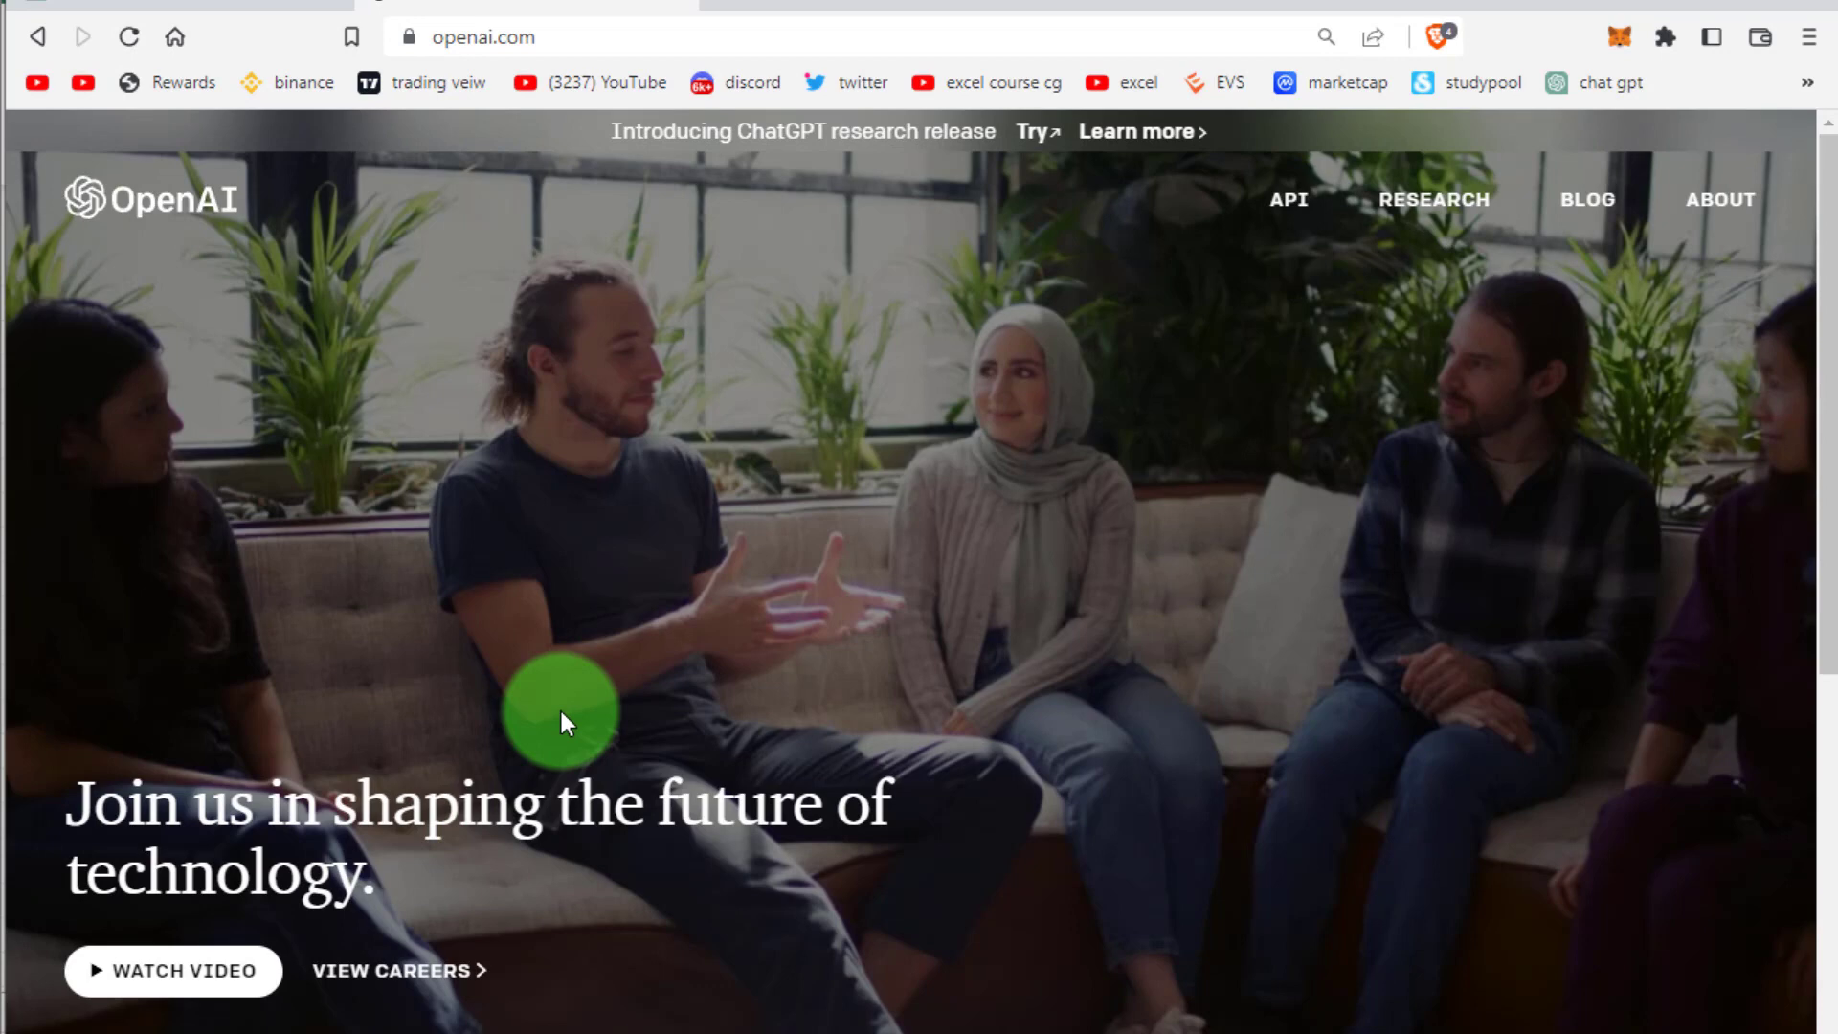
scroll(667, 404, down, 8)
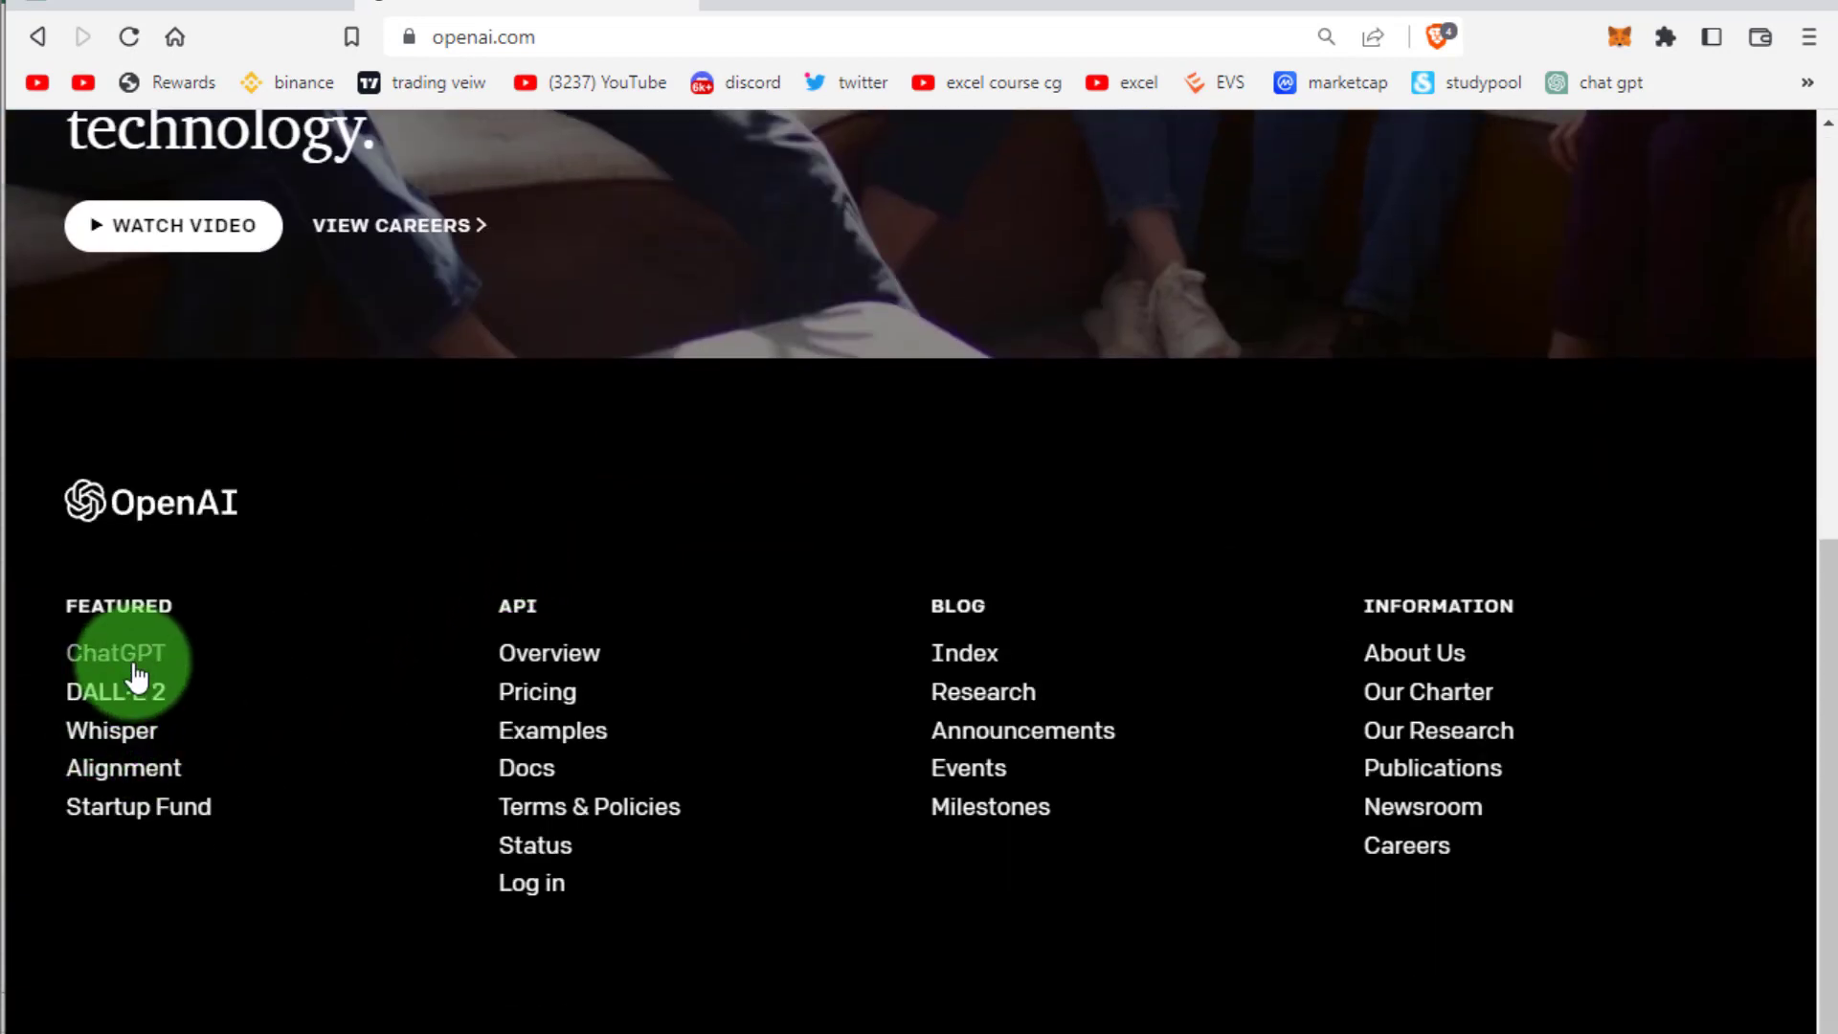
click(152, 654)
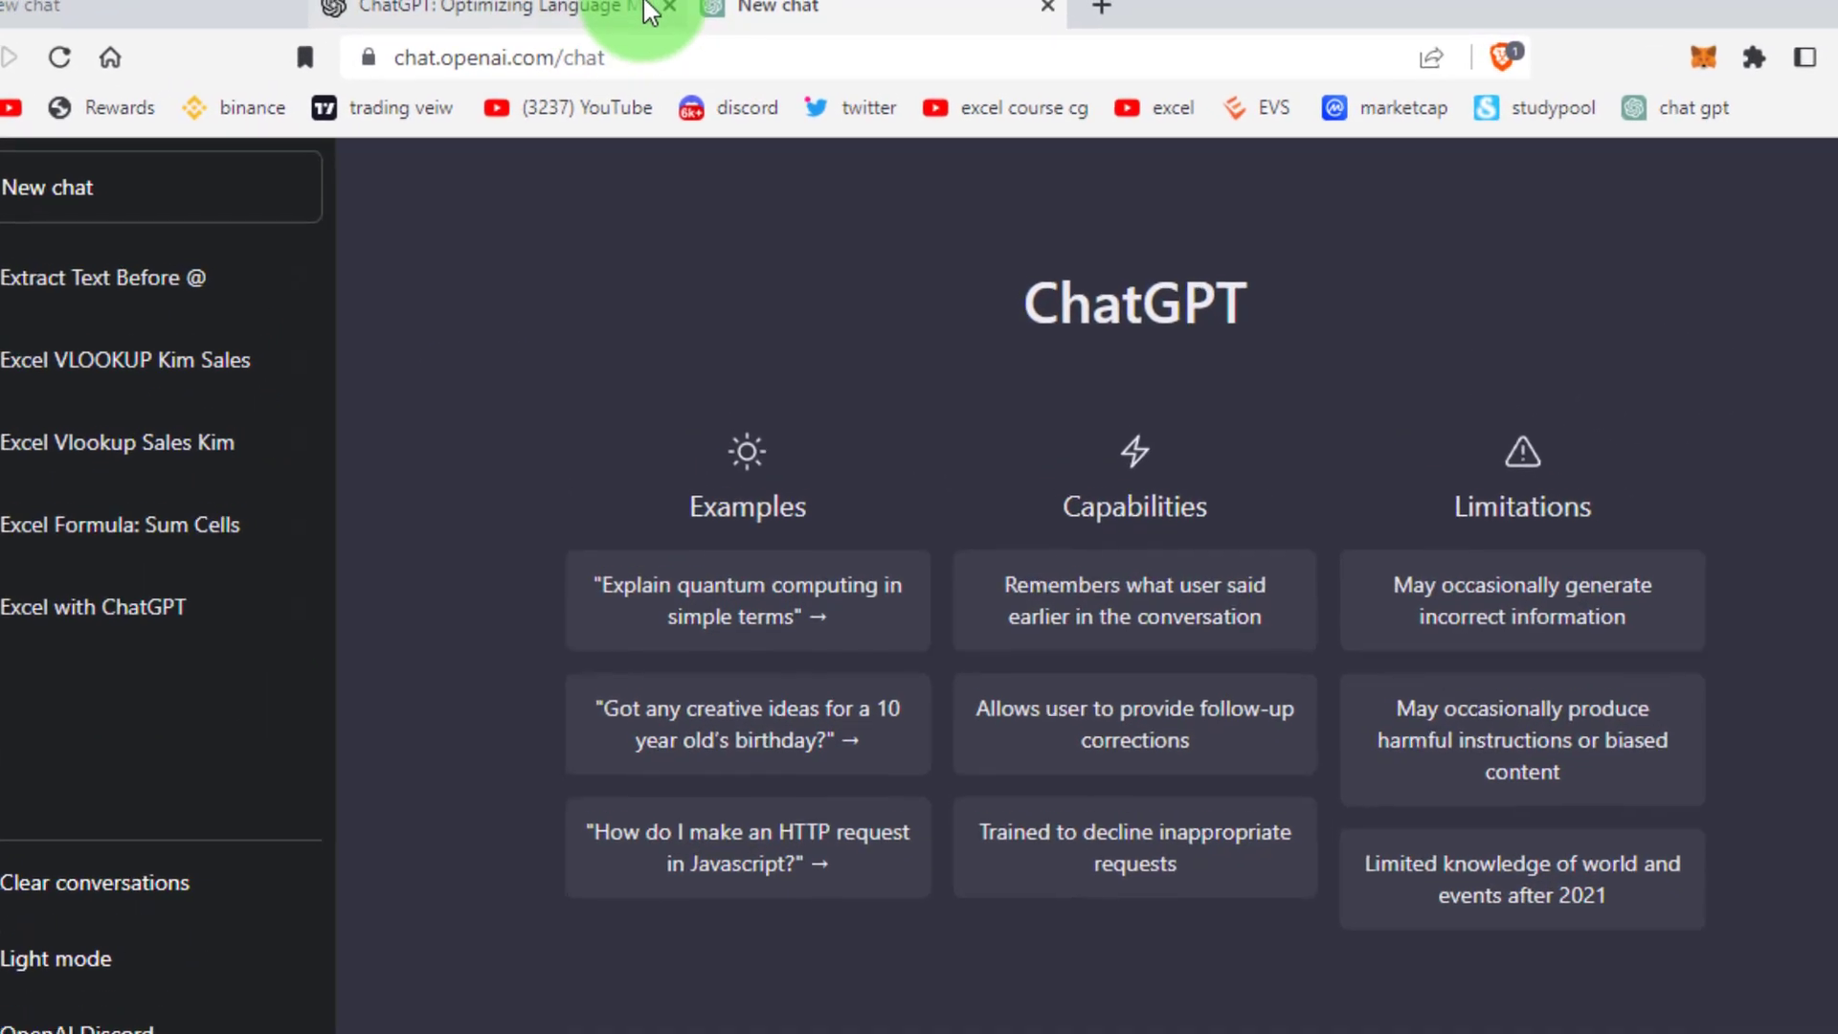
Close the announcement tab and select the New chat page's web address
click(669, 6)
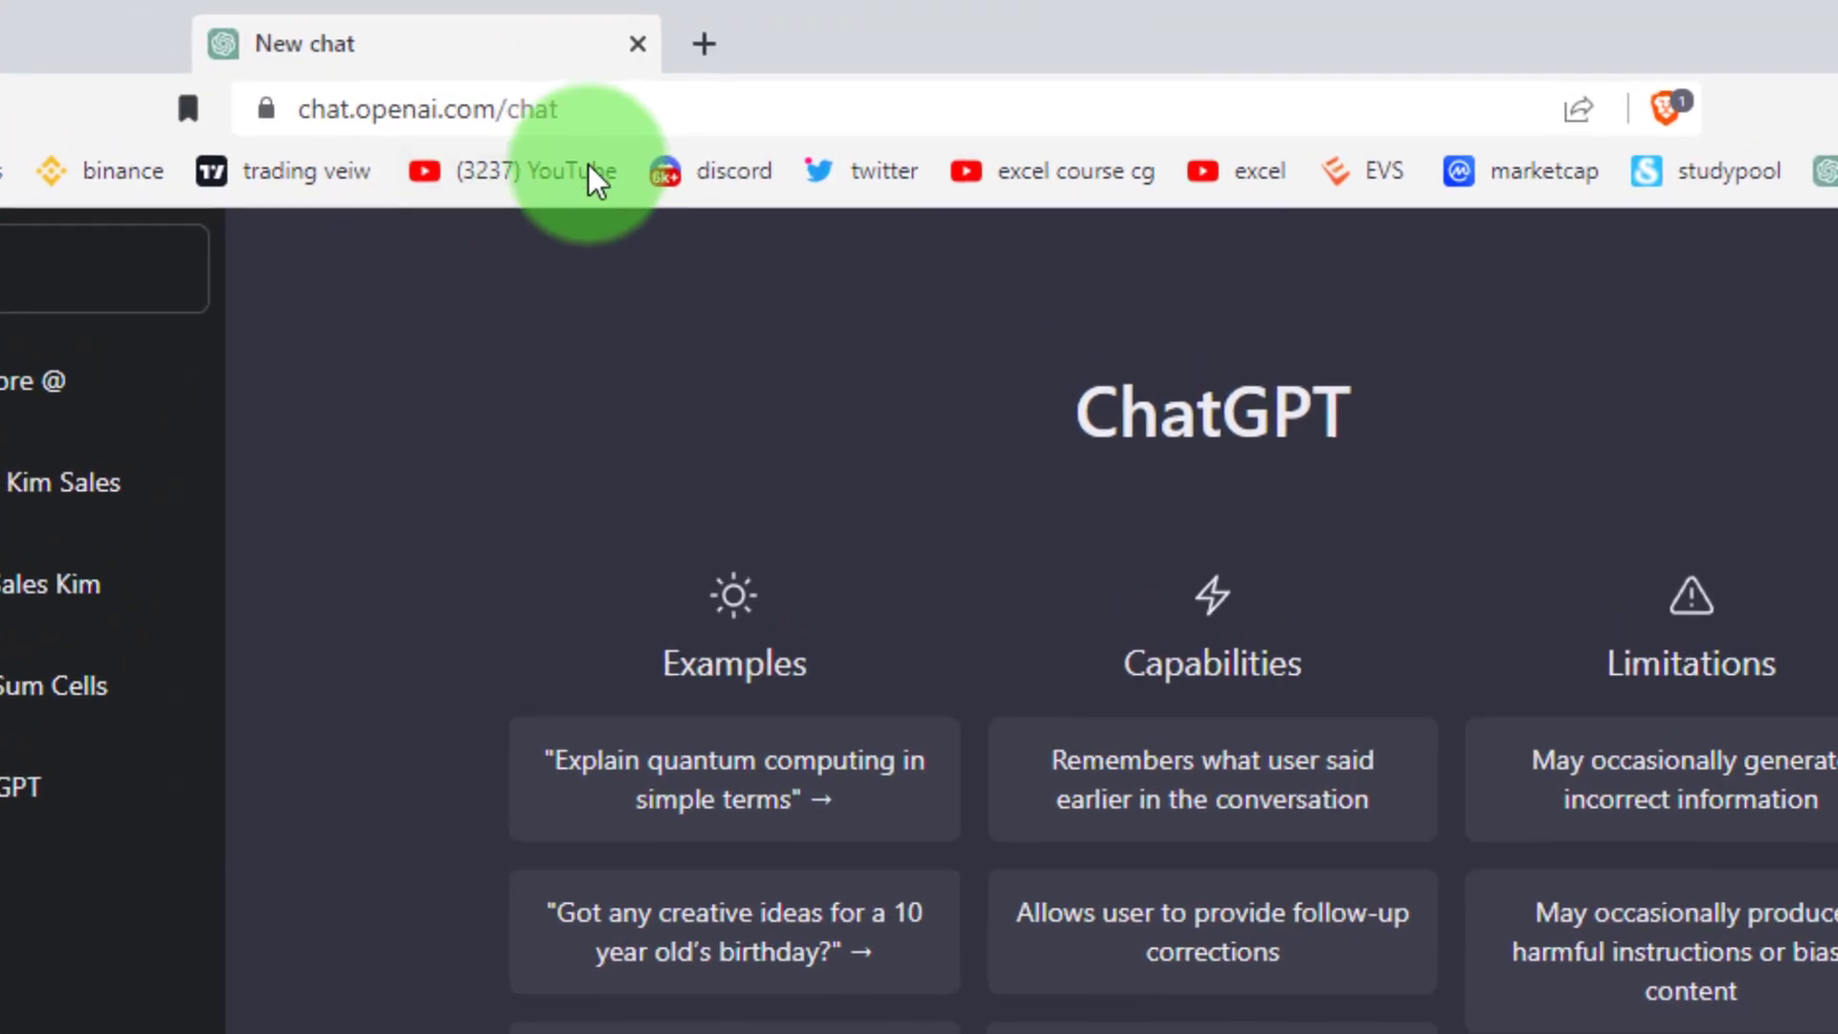
click(321, 109)
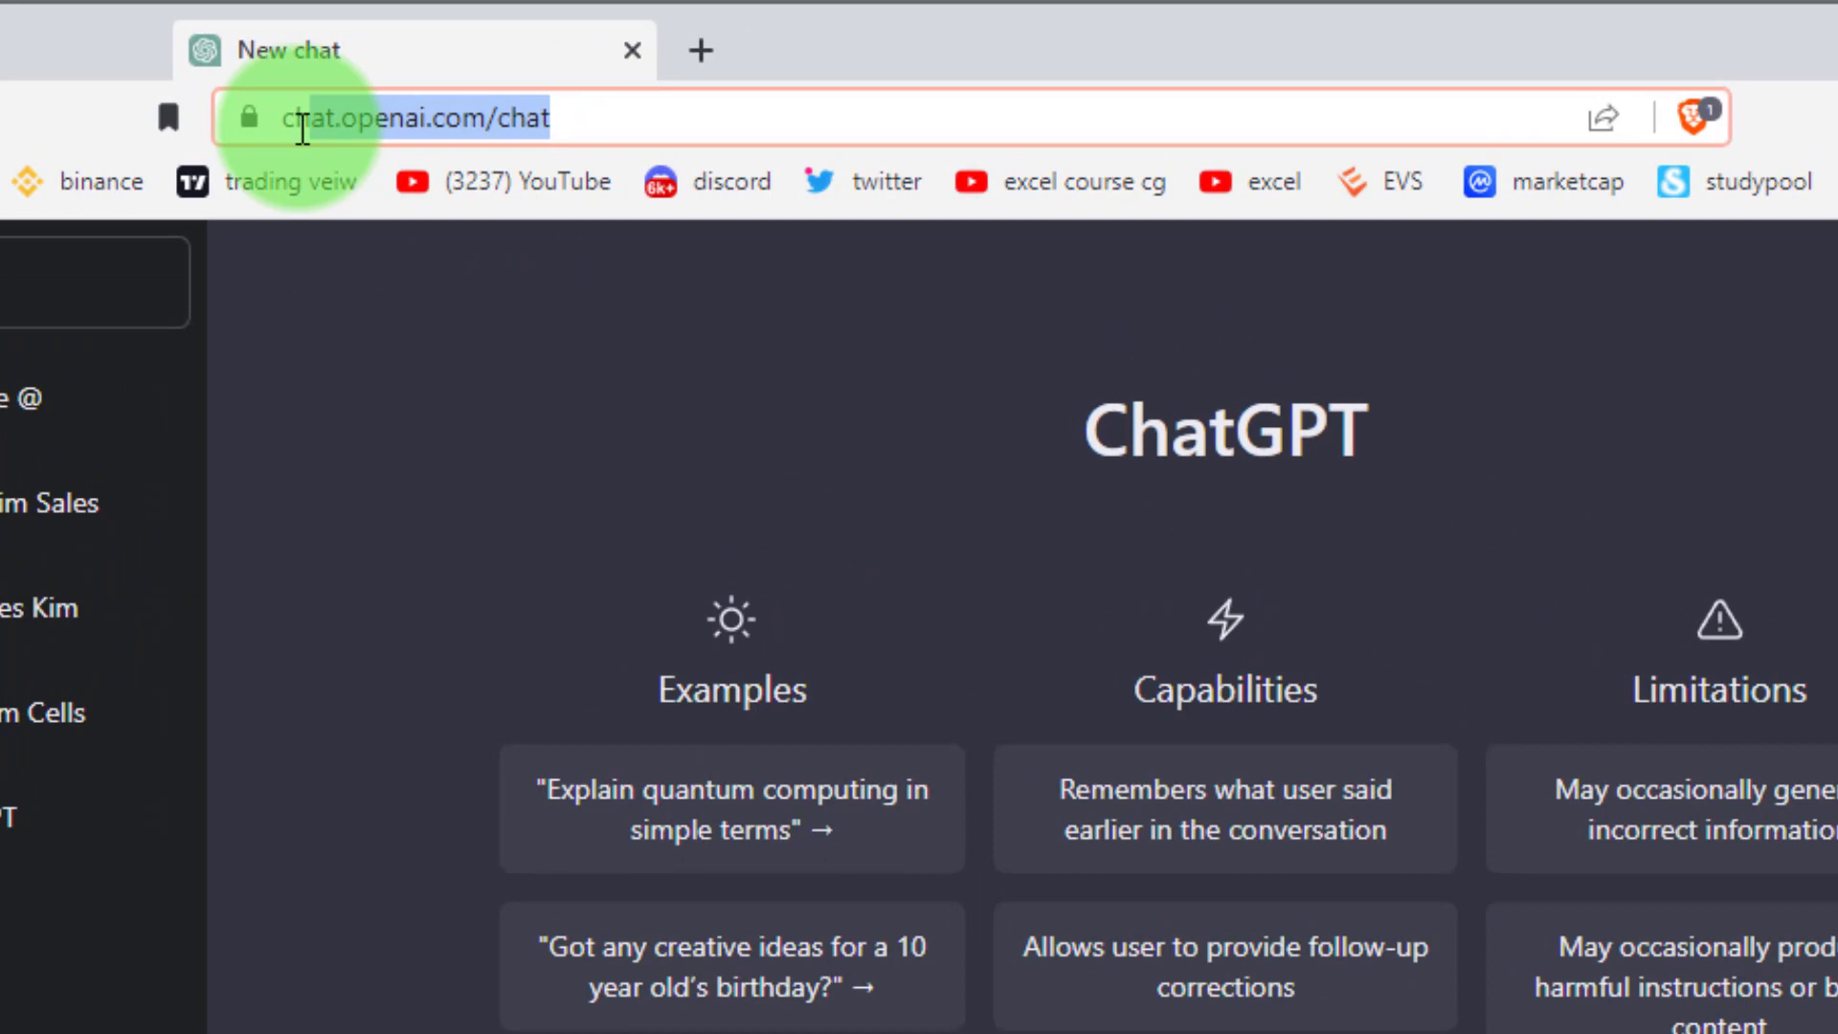
click(615, 124)
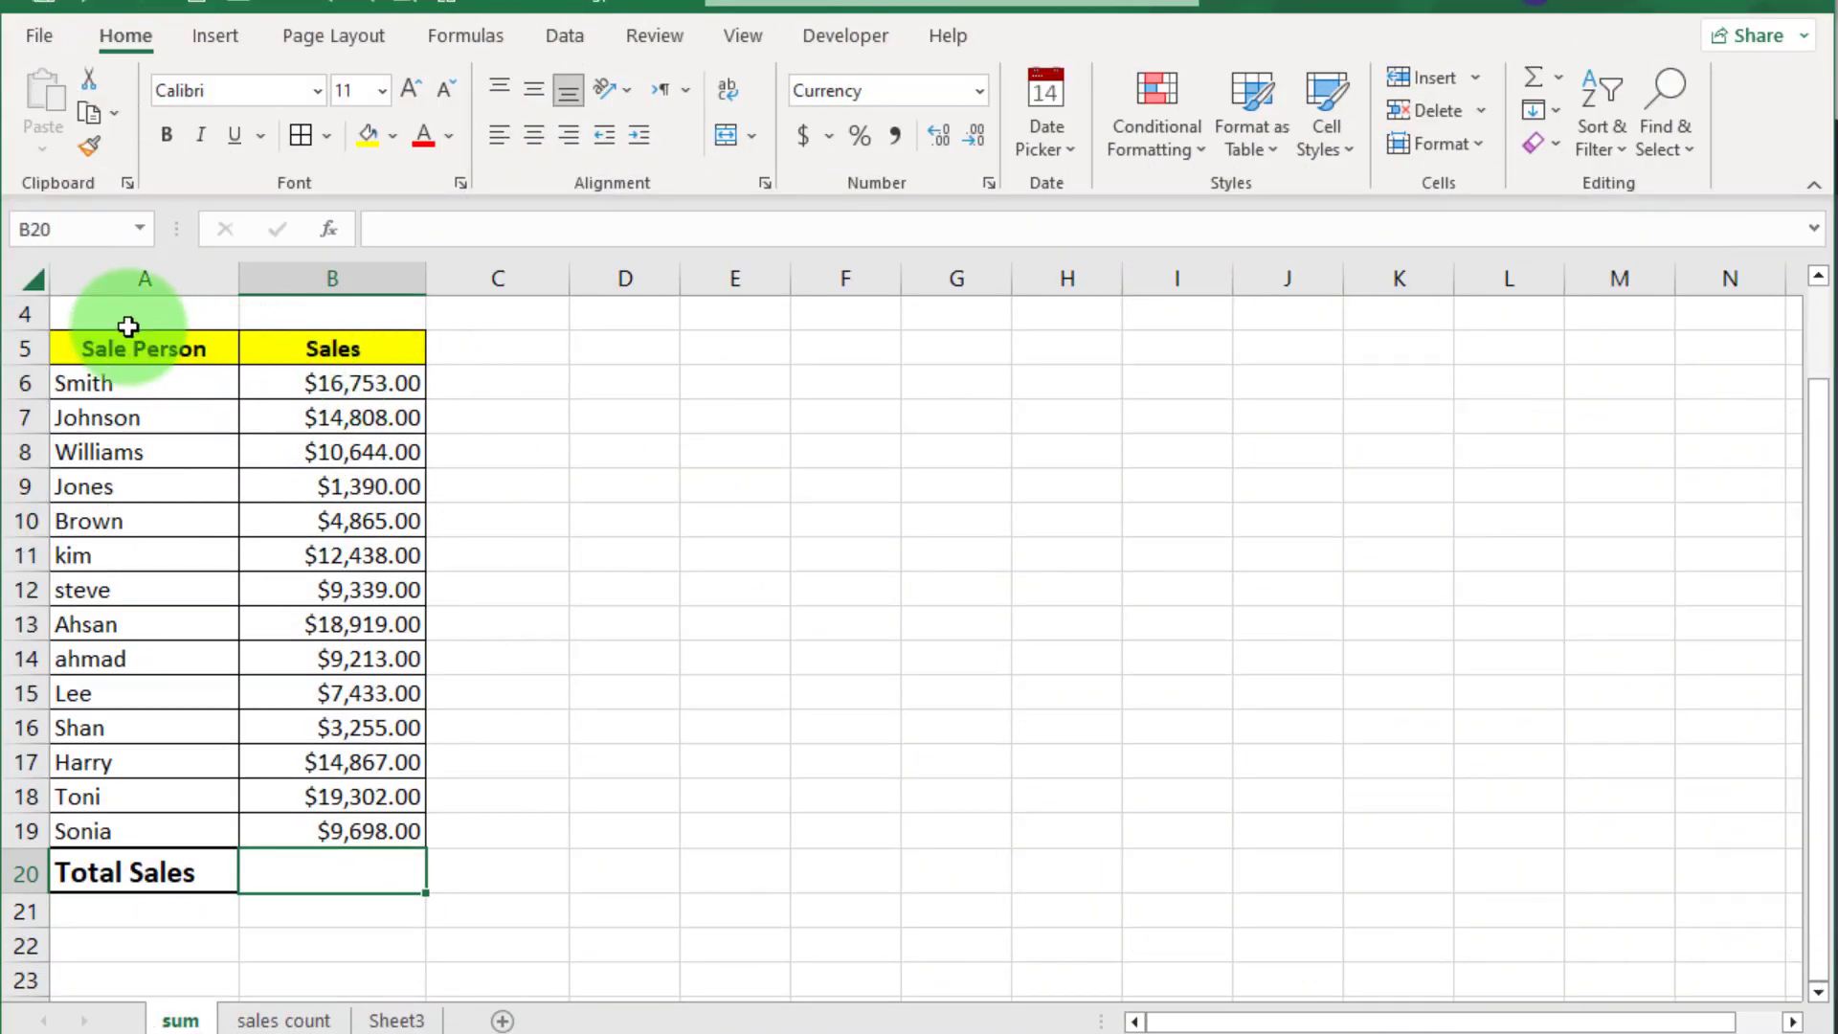
drag(83, 316, 544, 928)
click(650, 908)
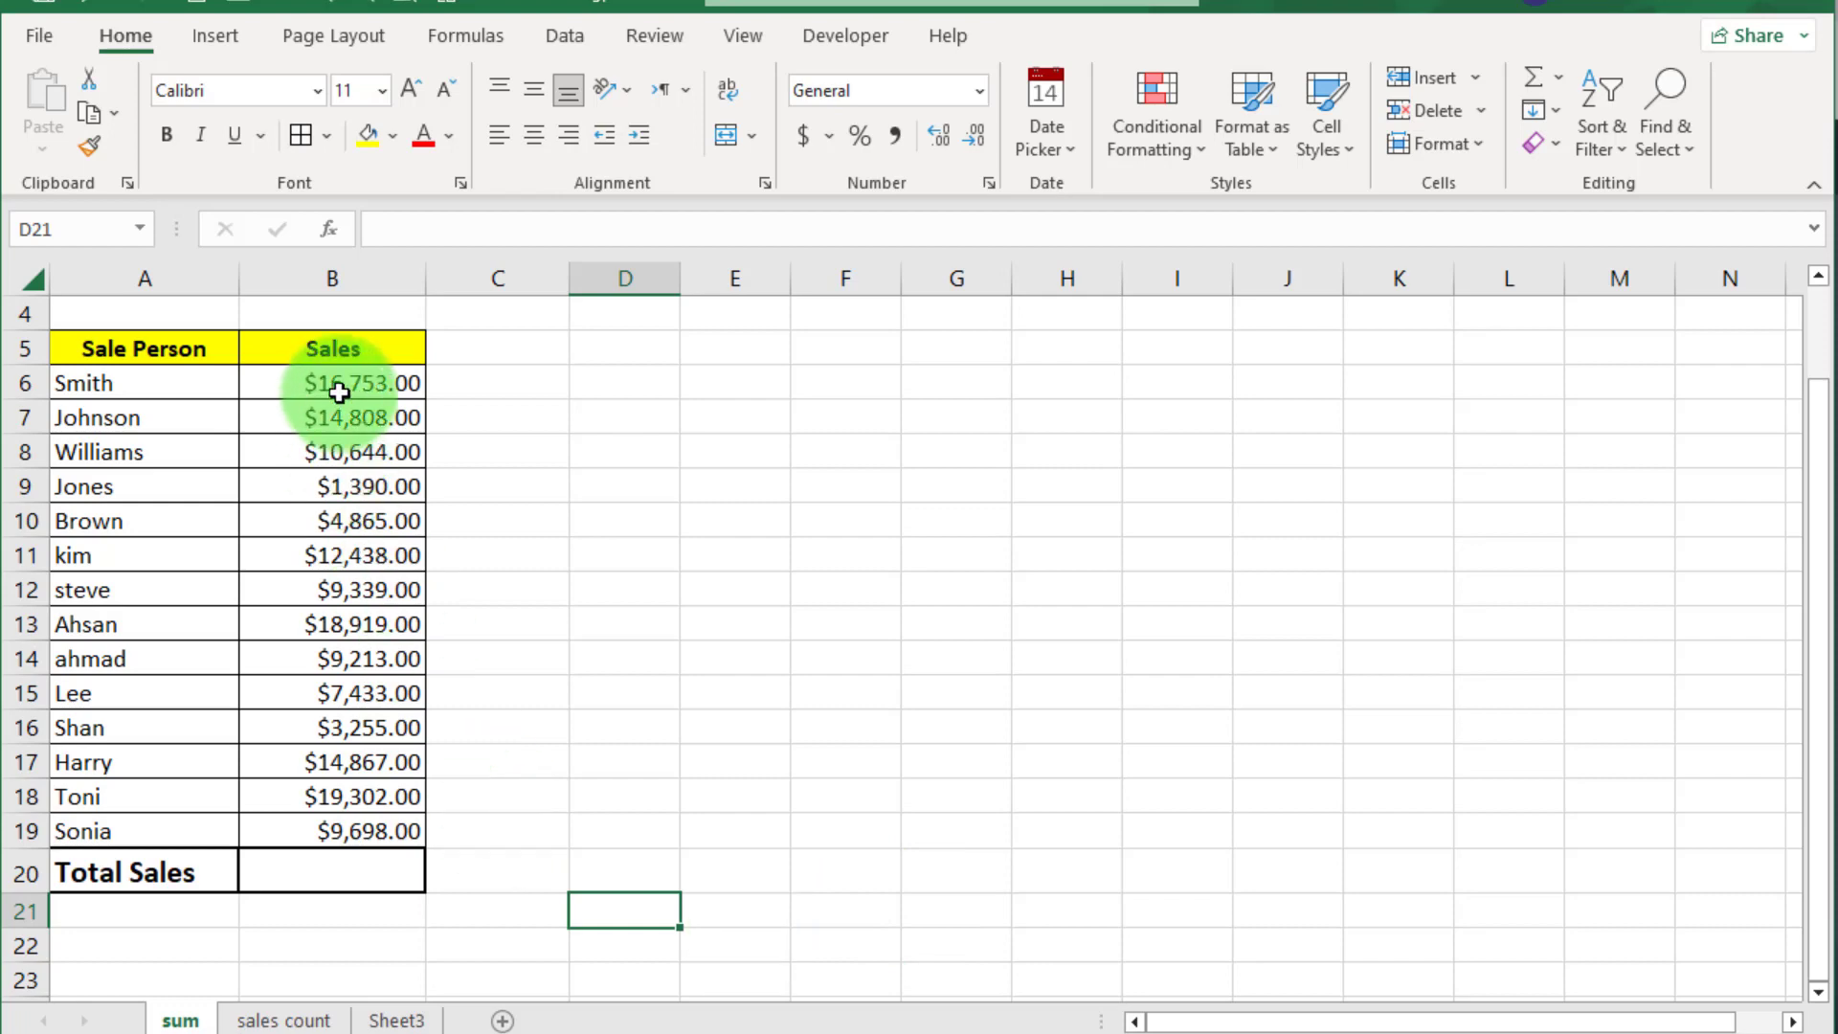
drag(339, 393, 350, 829)
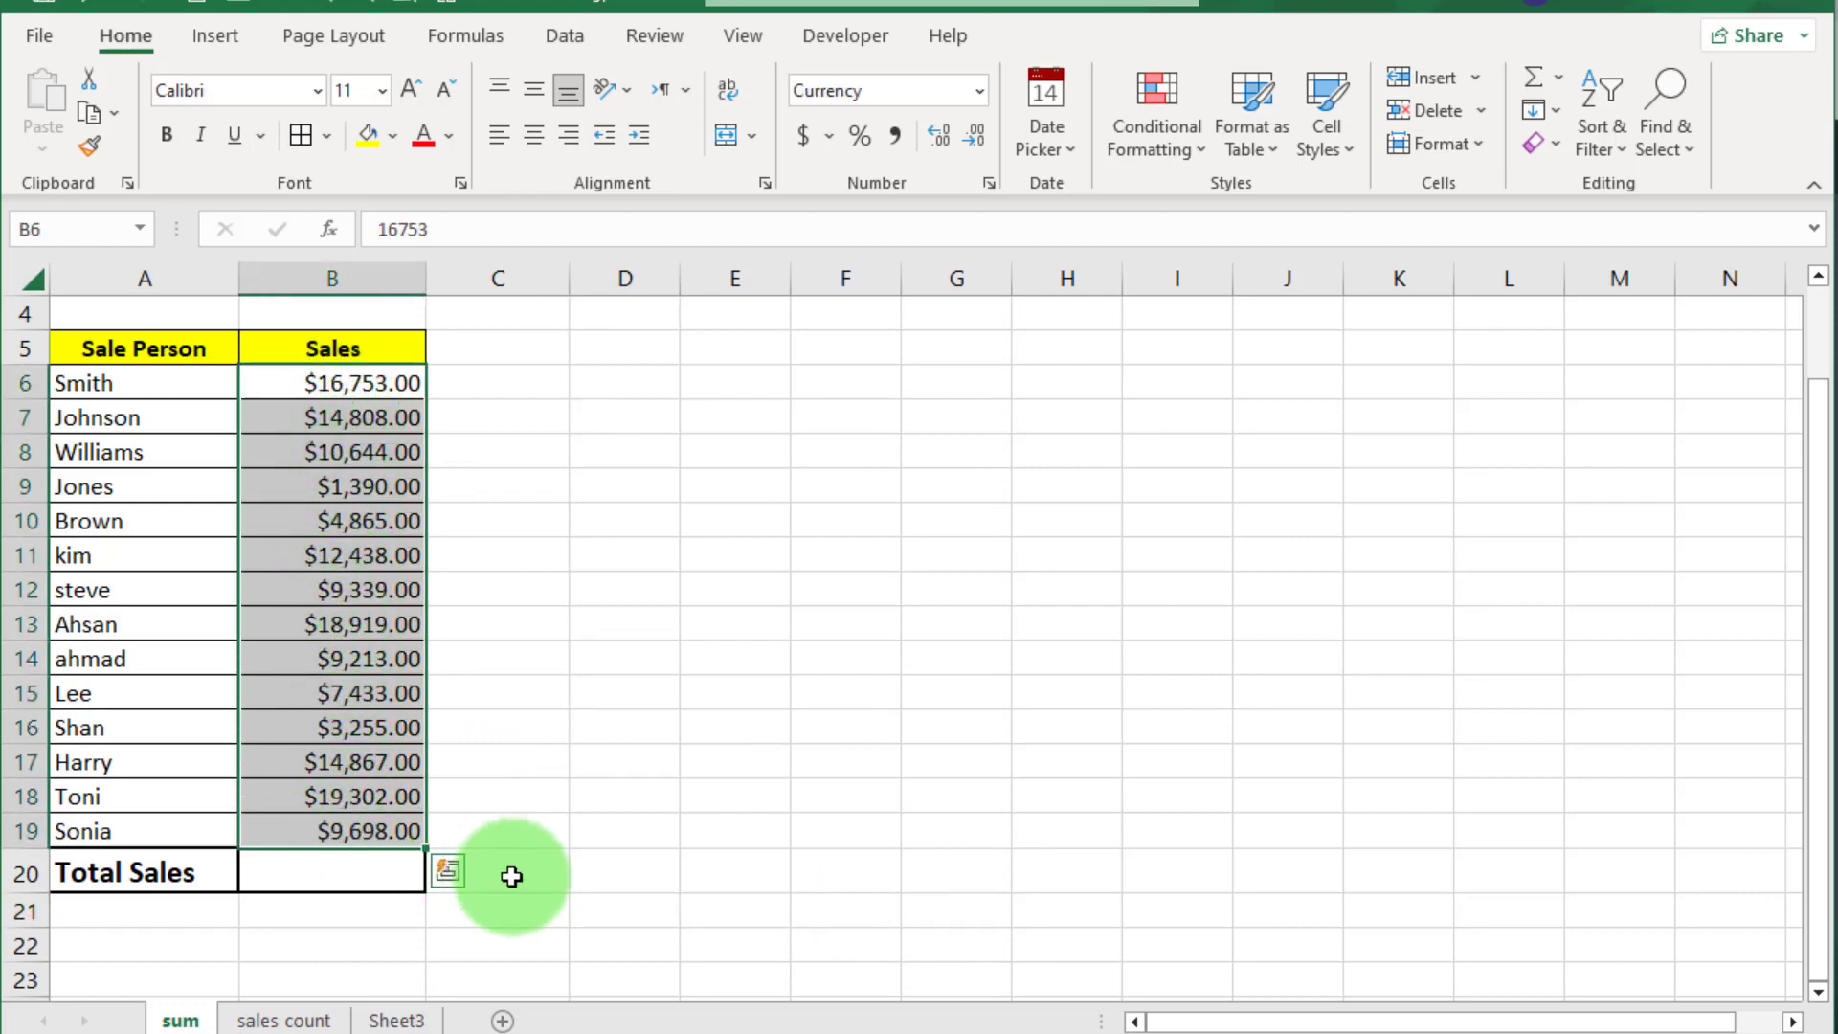
click(345, 873)
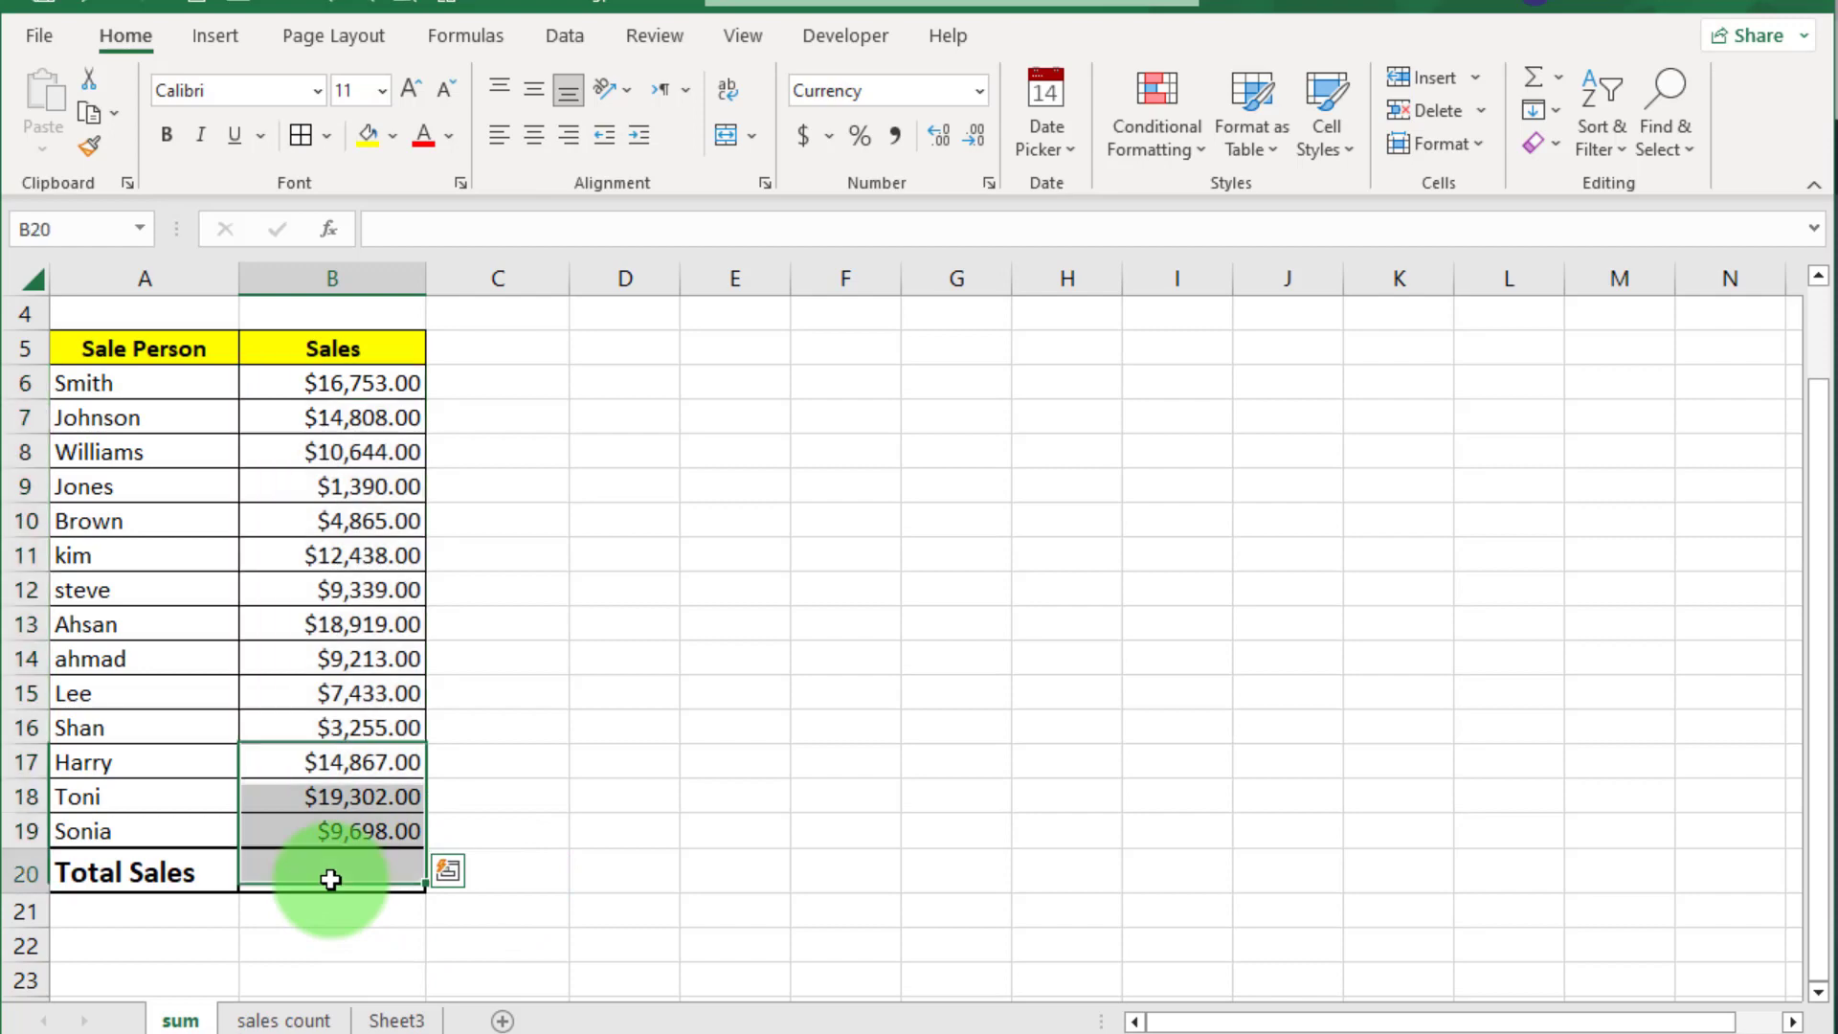
click(327, 233)
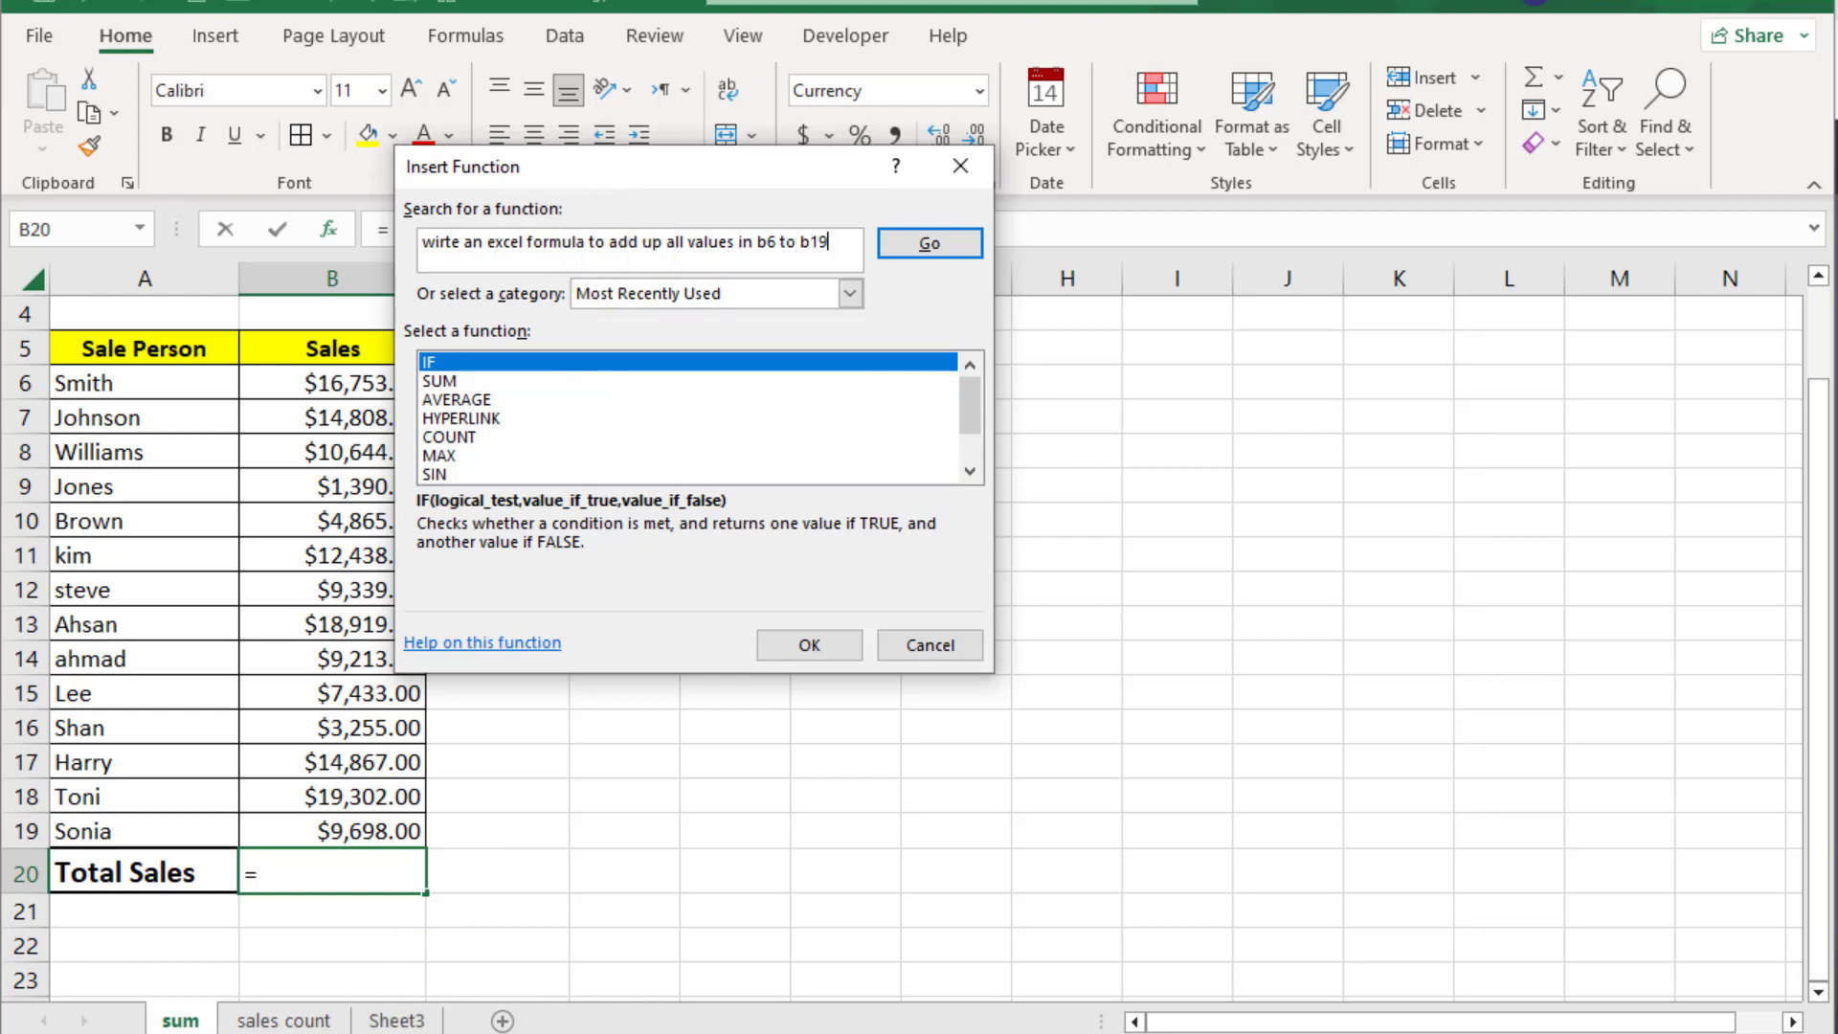
click(437, 1029)
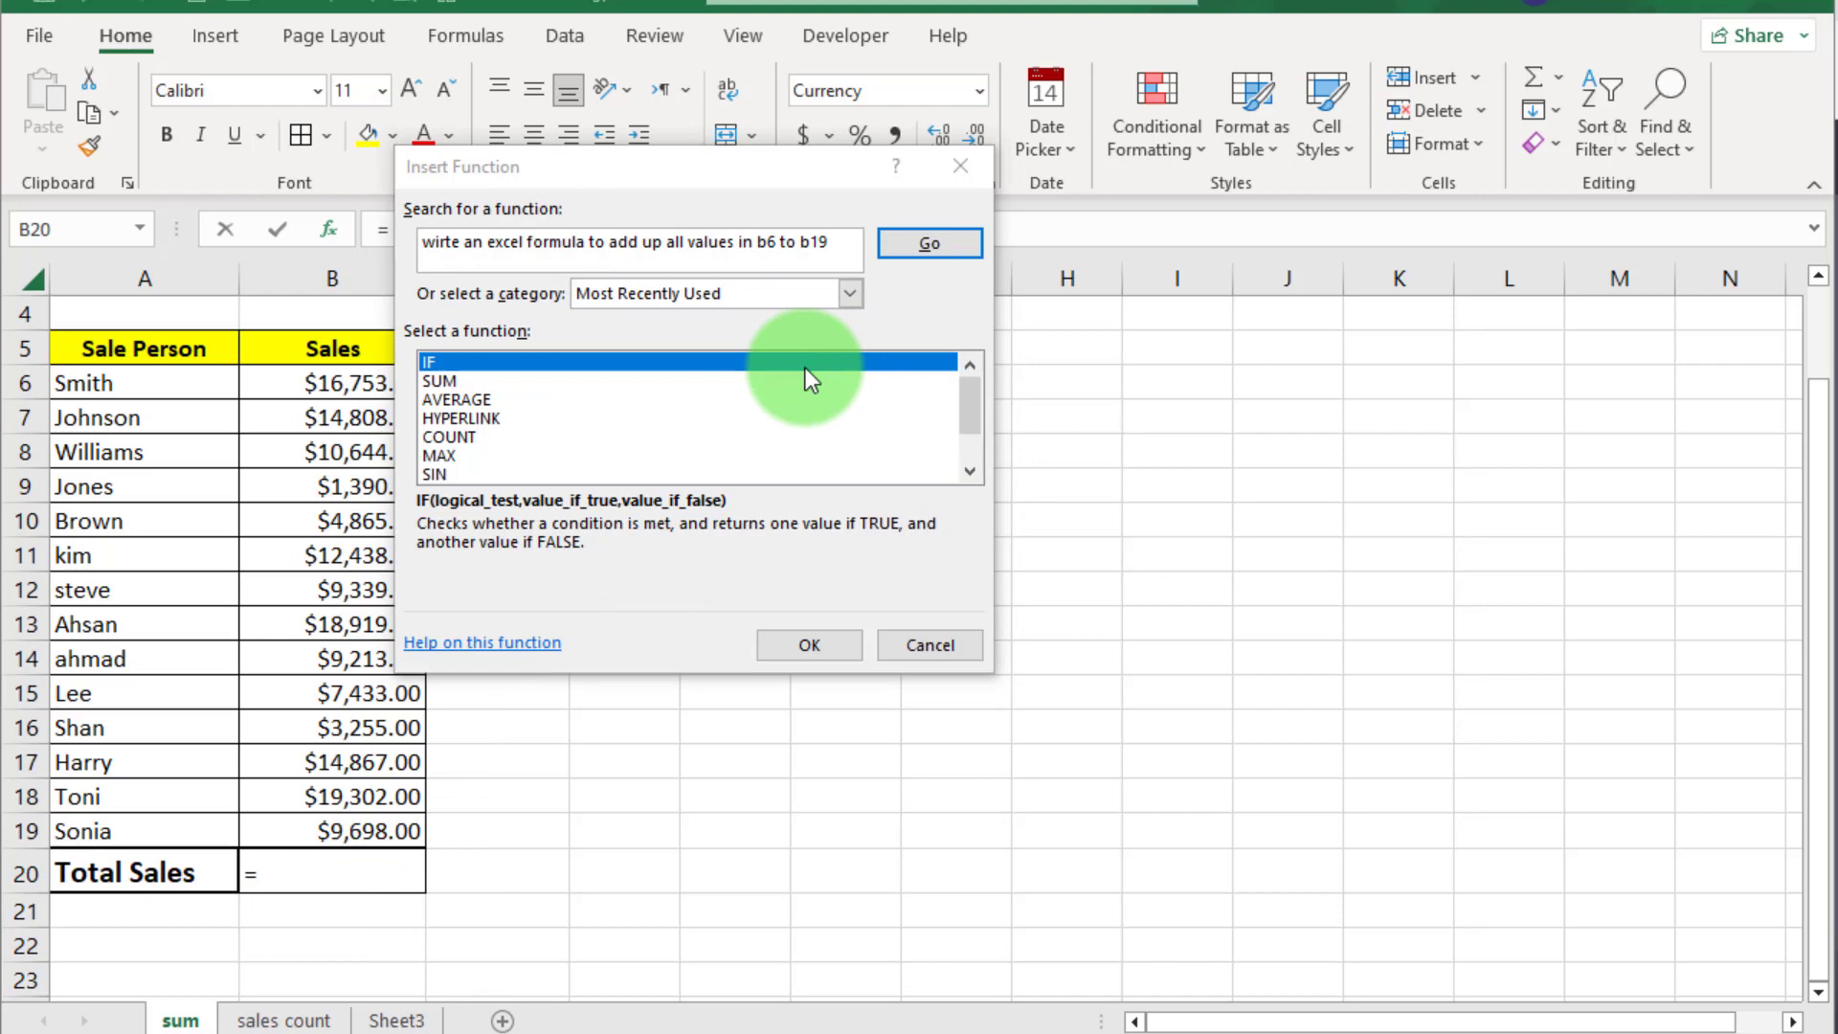
click(917, 244)
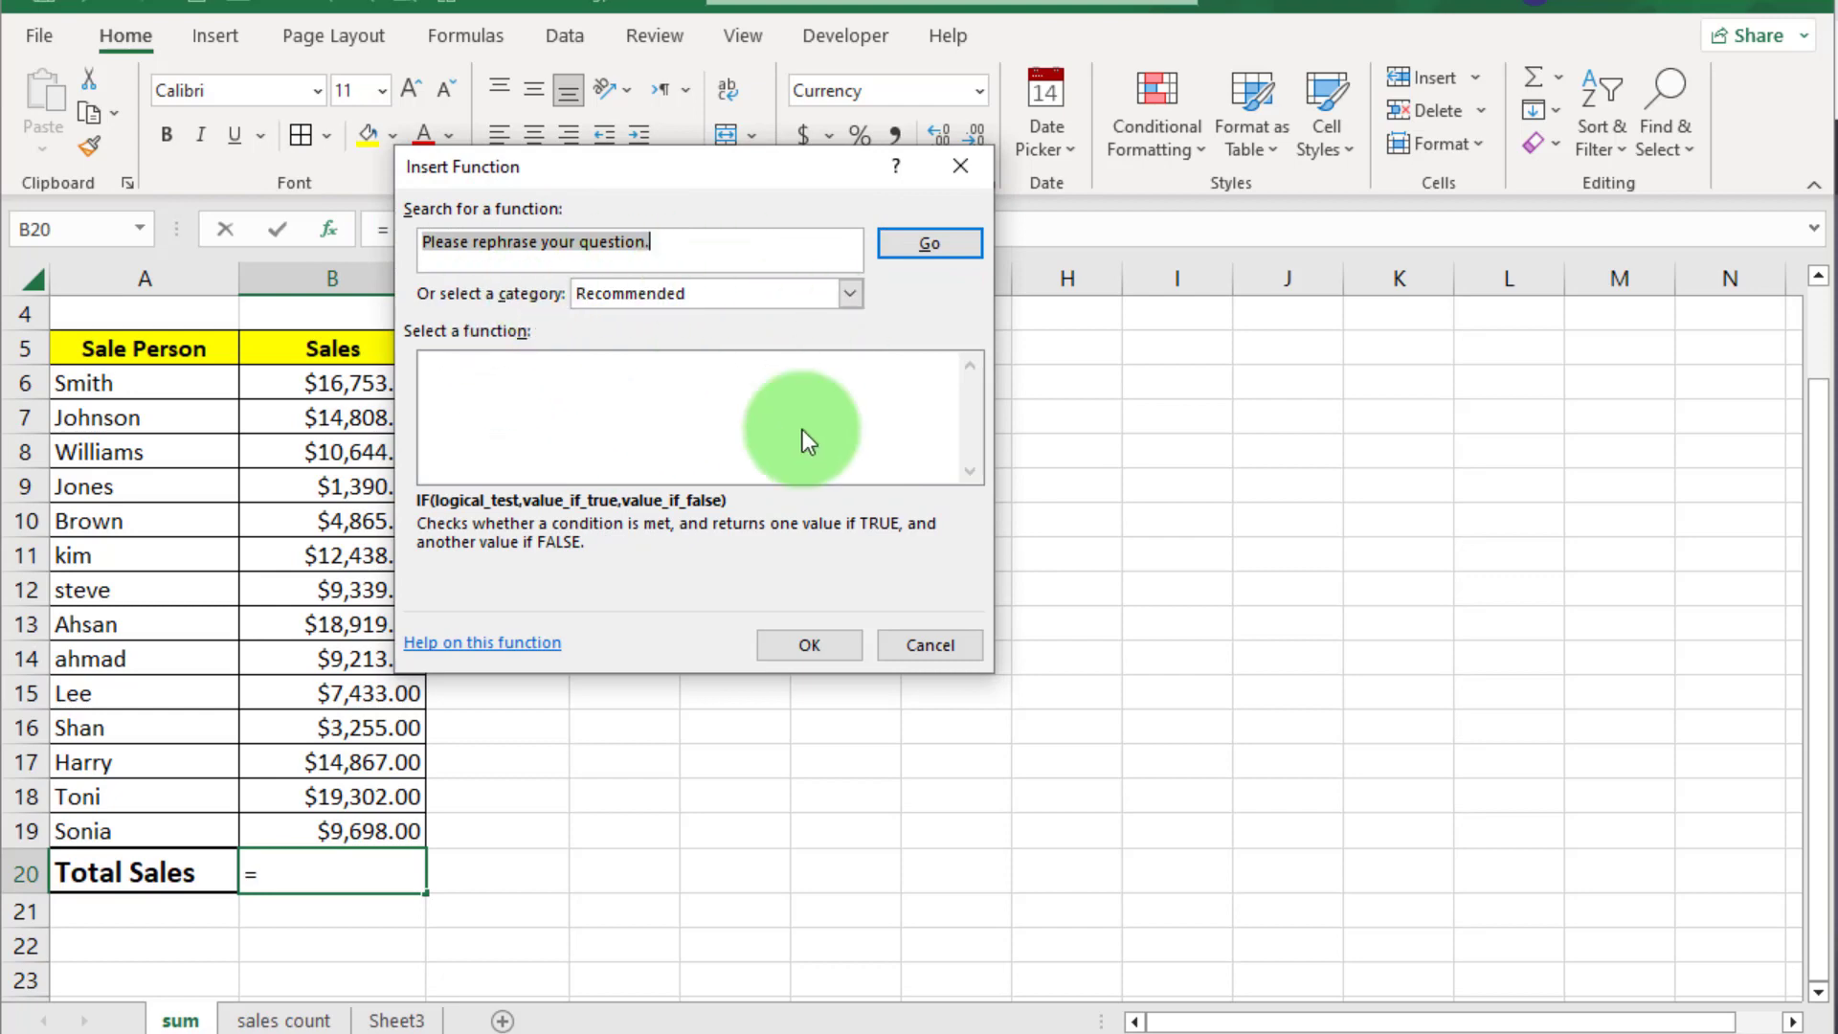
click(940, 643)
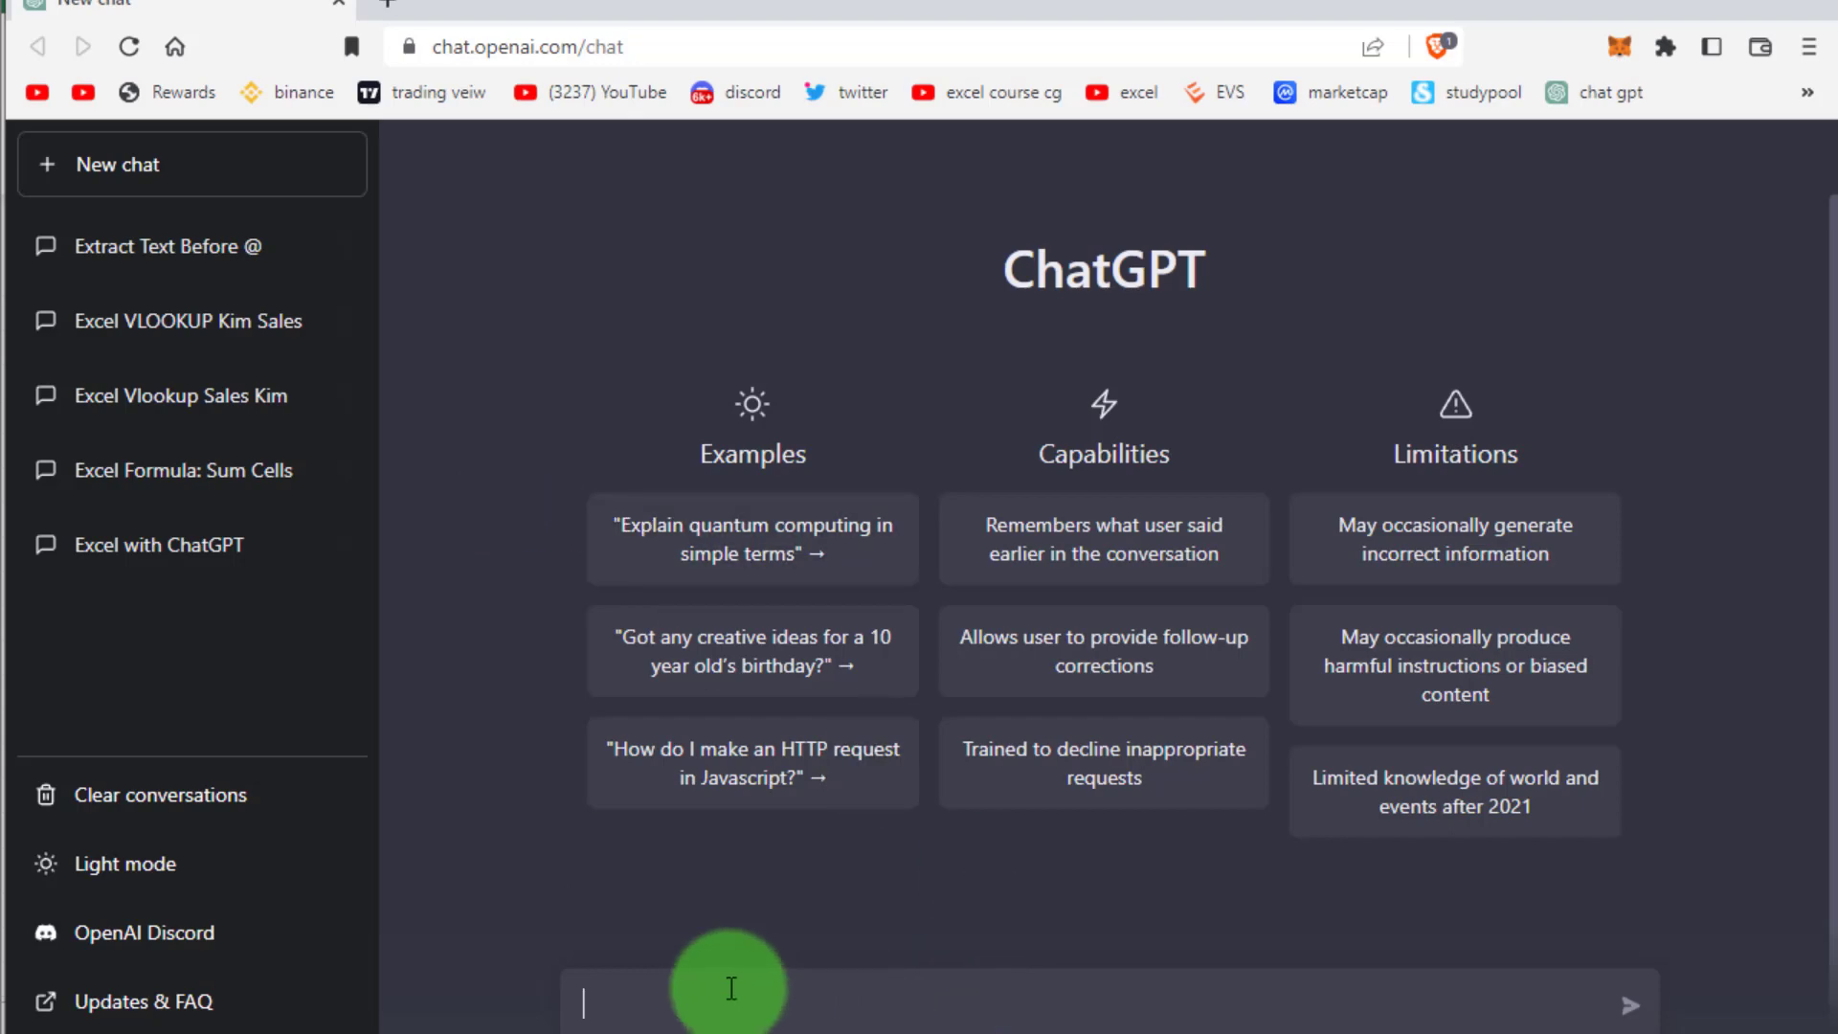
Ask ChatGPT for an Excel formula adding up all values in cells b6 to b19
text(wi)
text(rite)
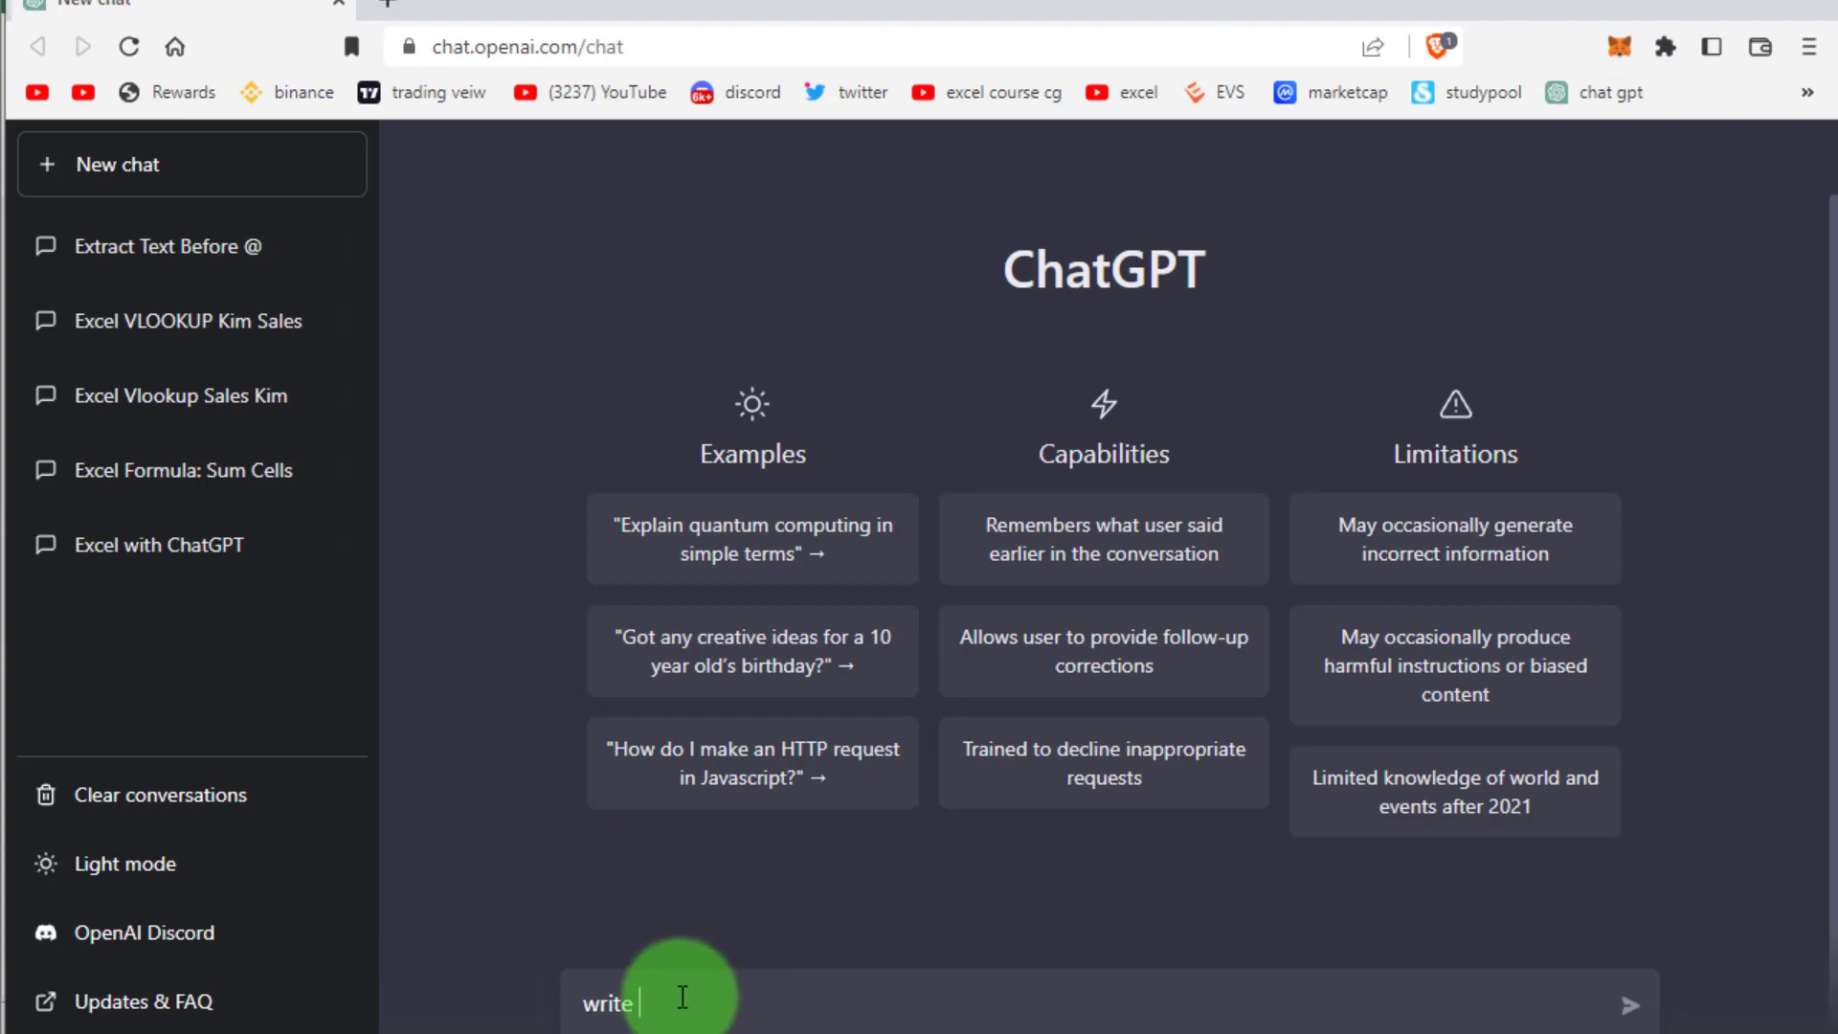
text( an Exce)
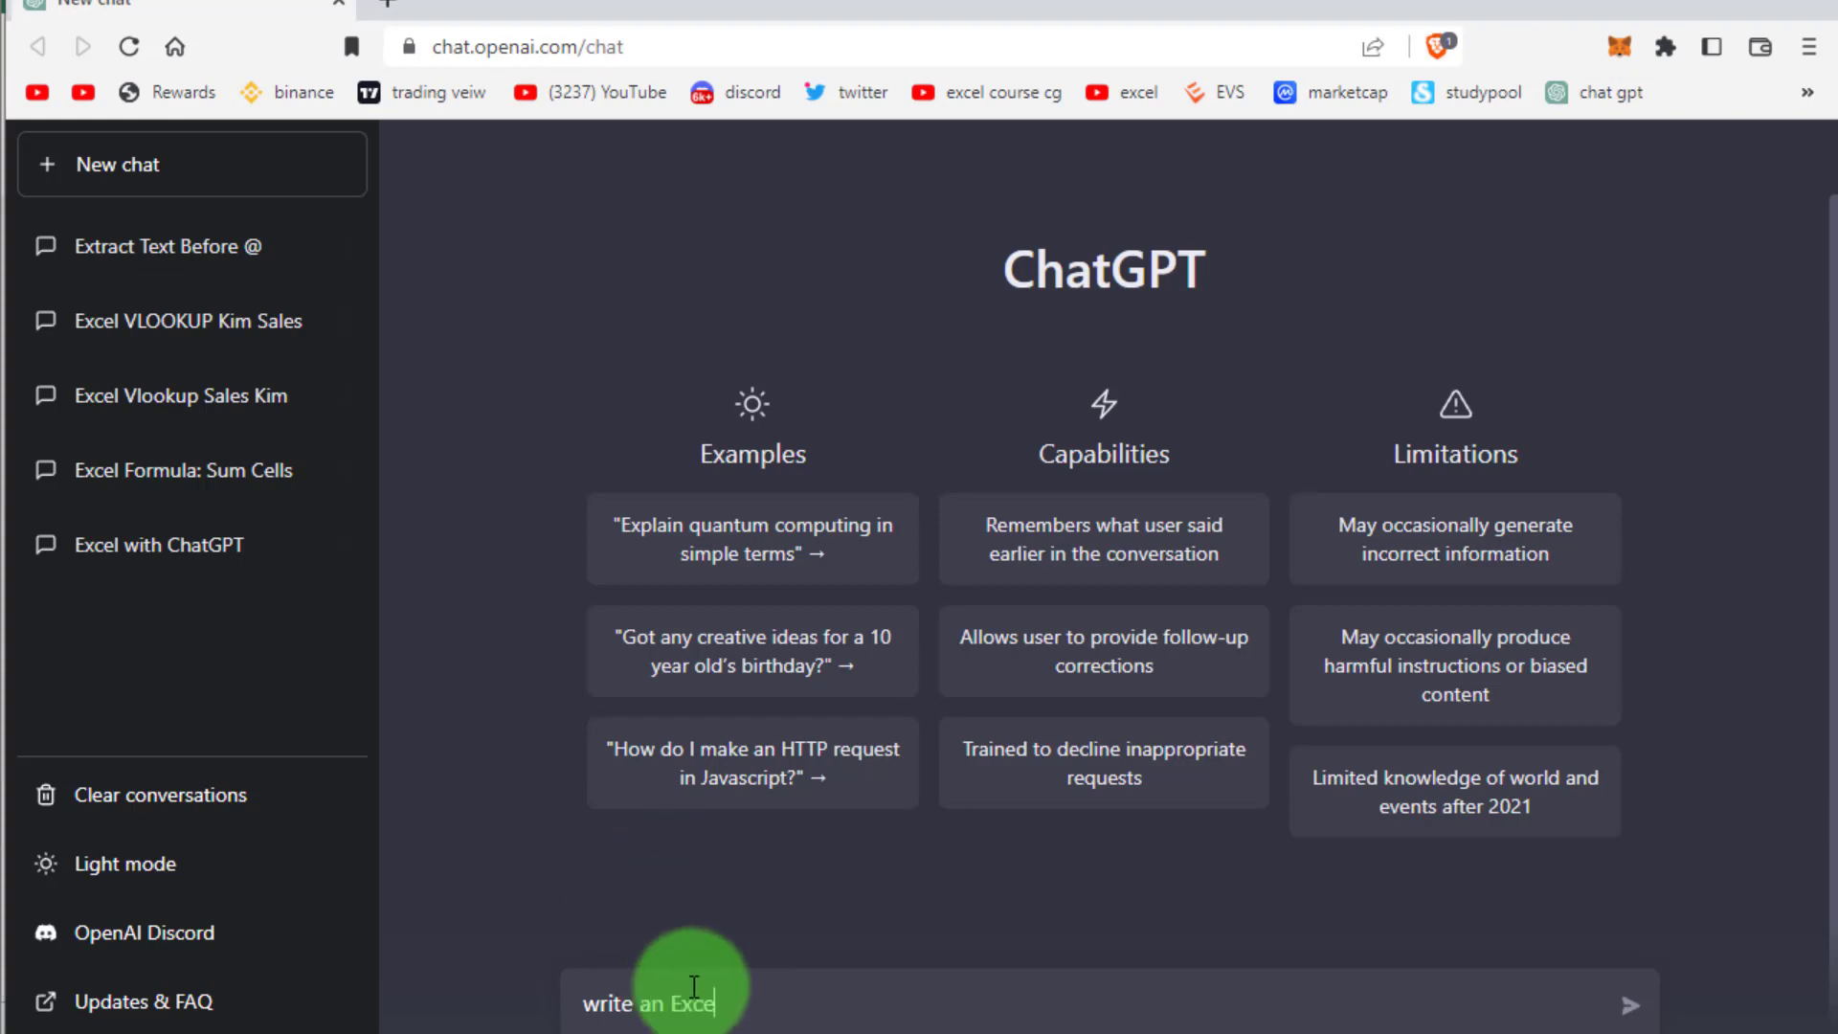
text(l formula to add up )
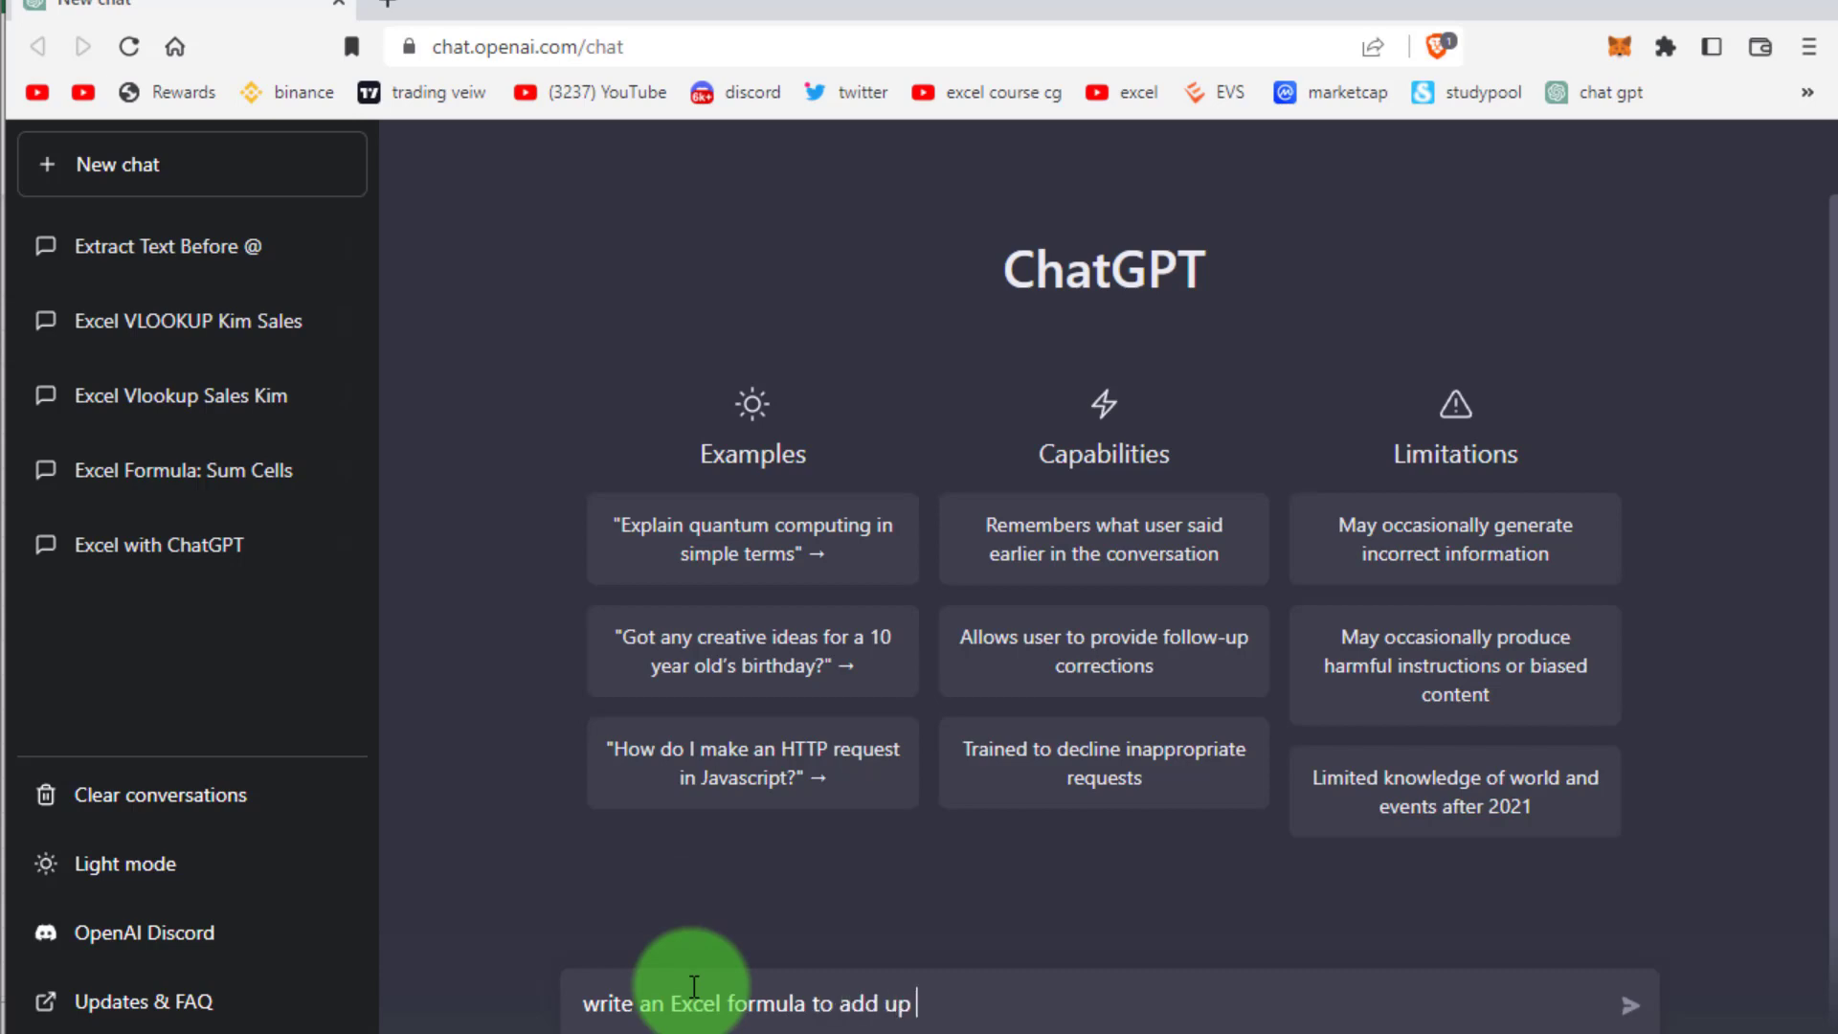
text(all values in b6 to )
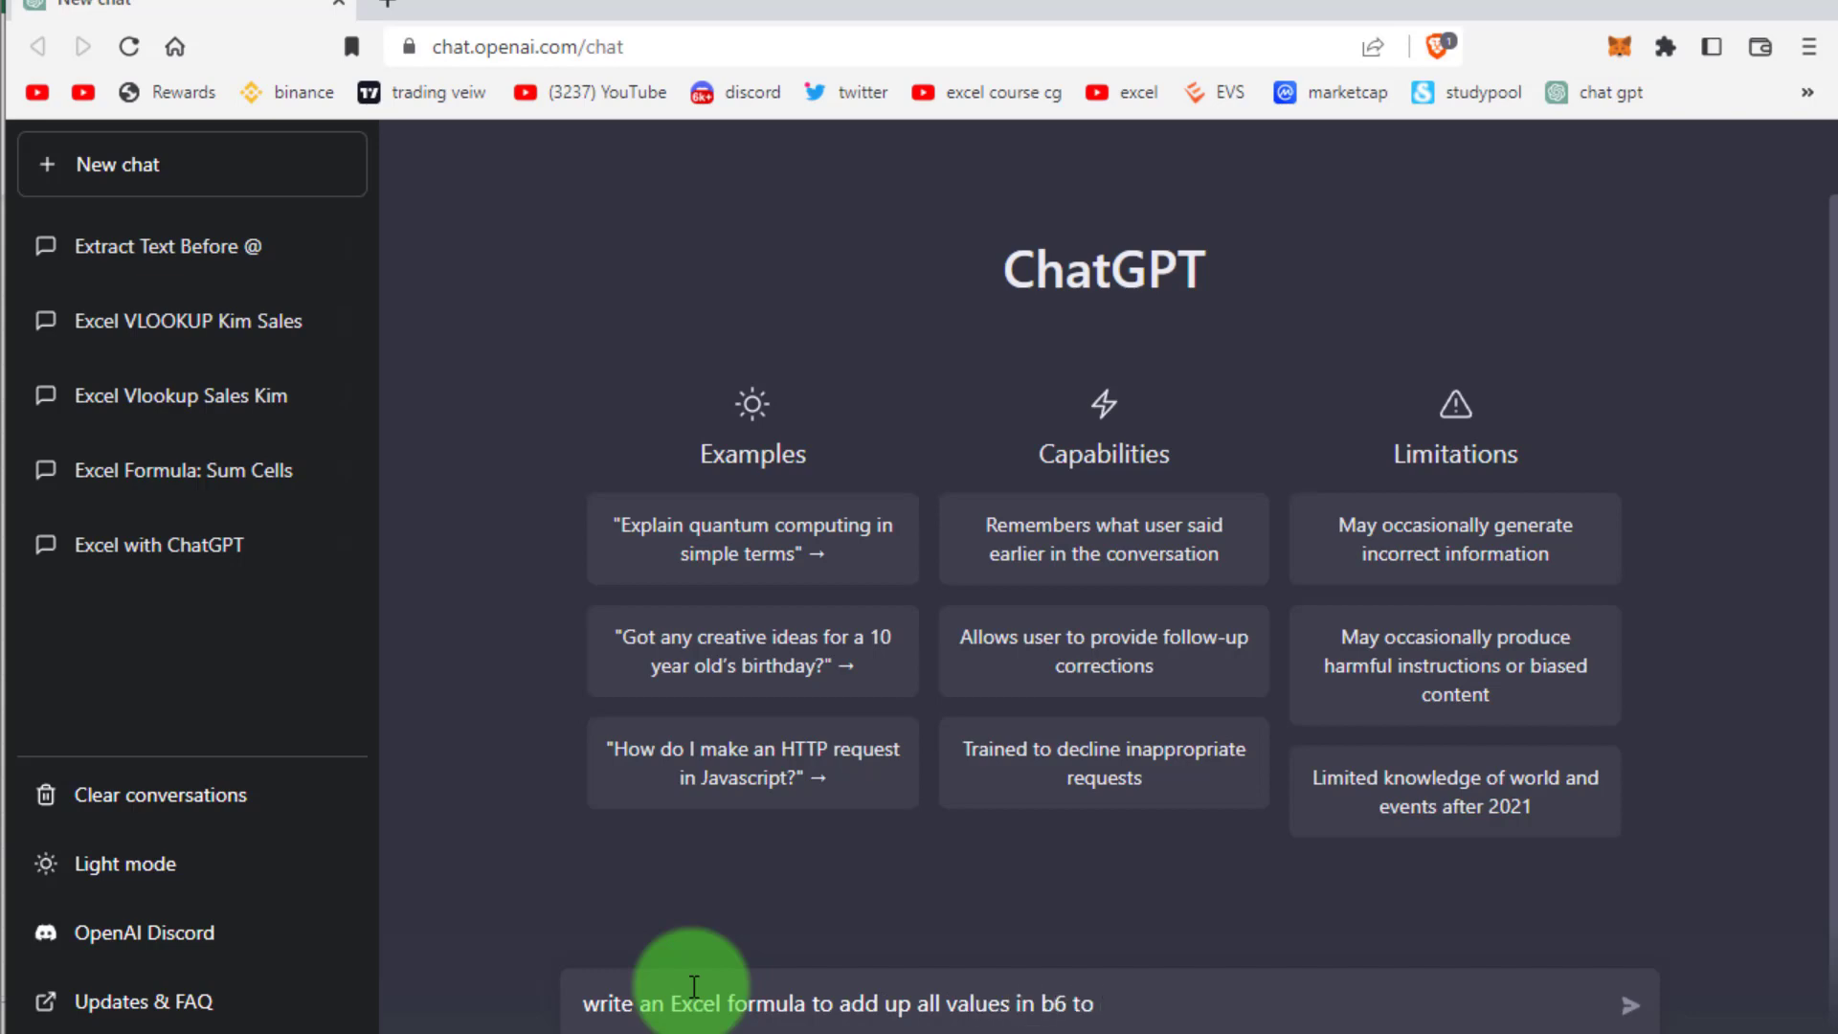
text(b19)
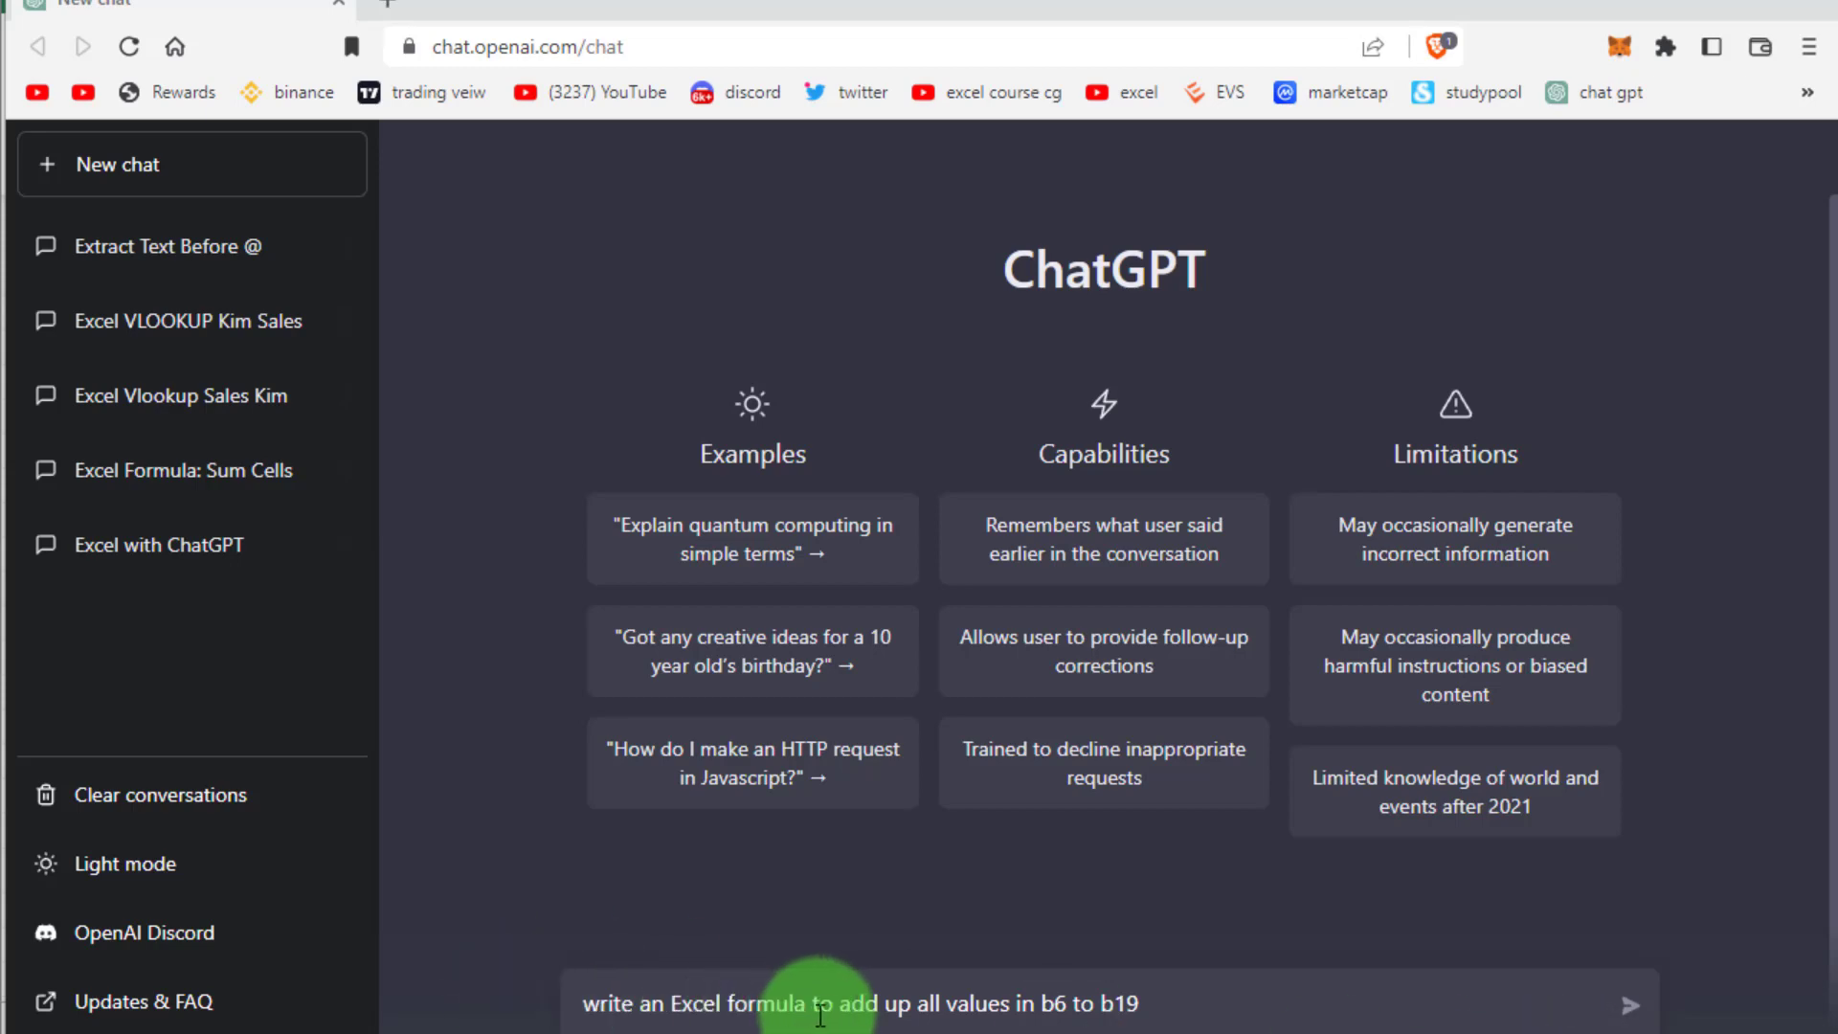
click(1037, 1003)
text(c)
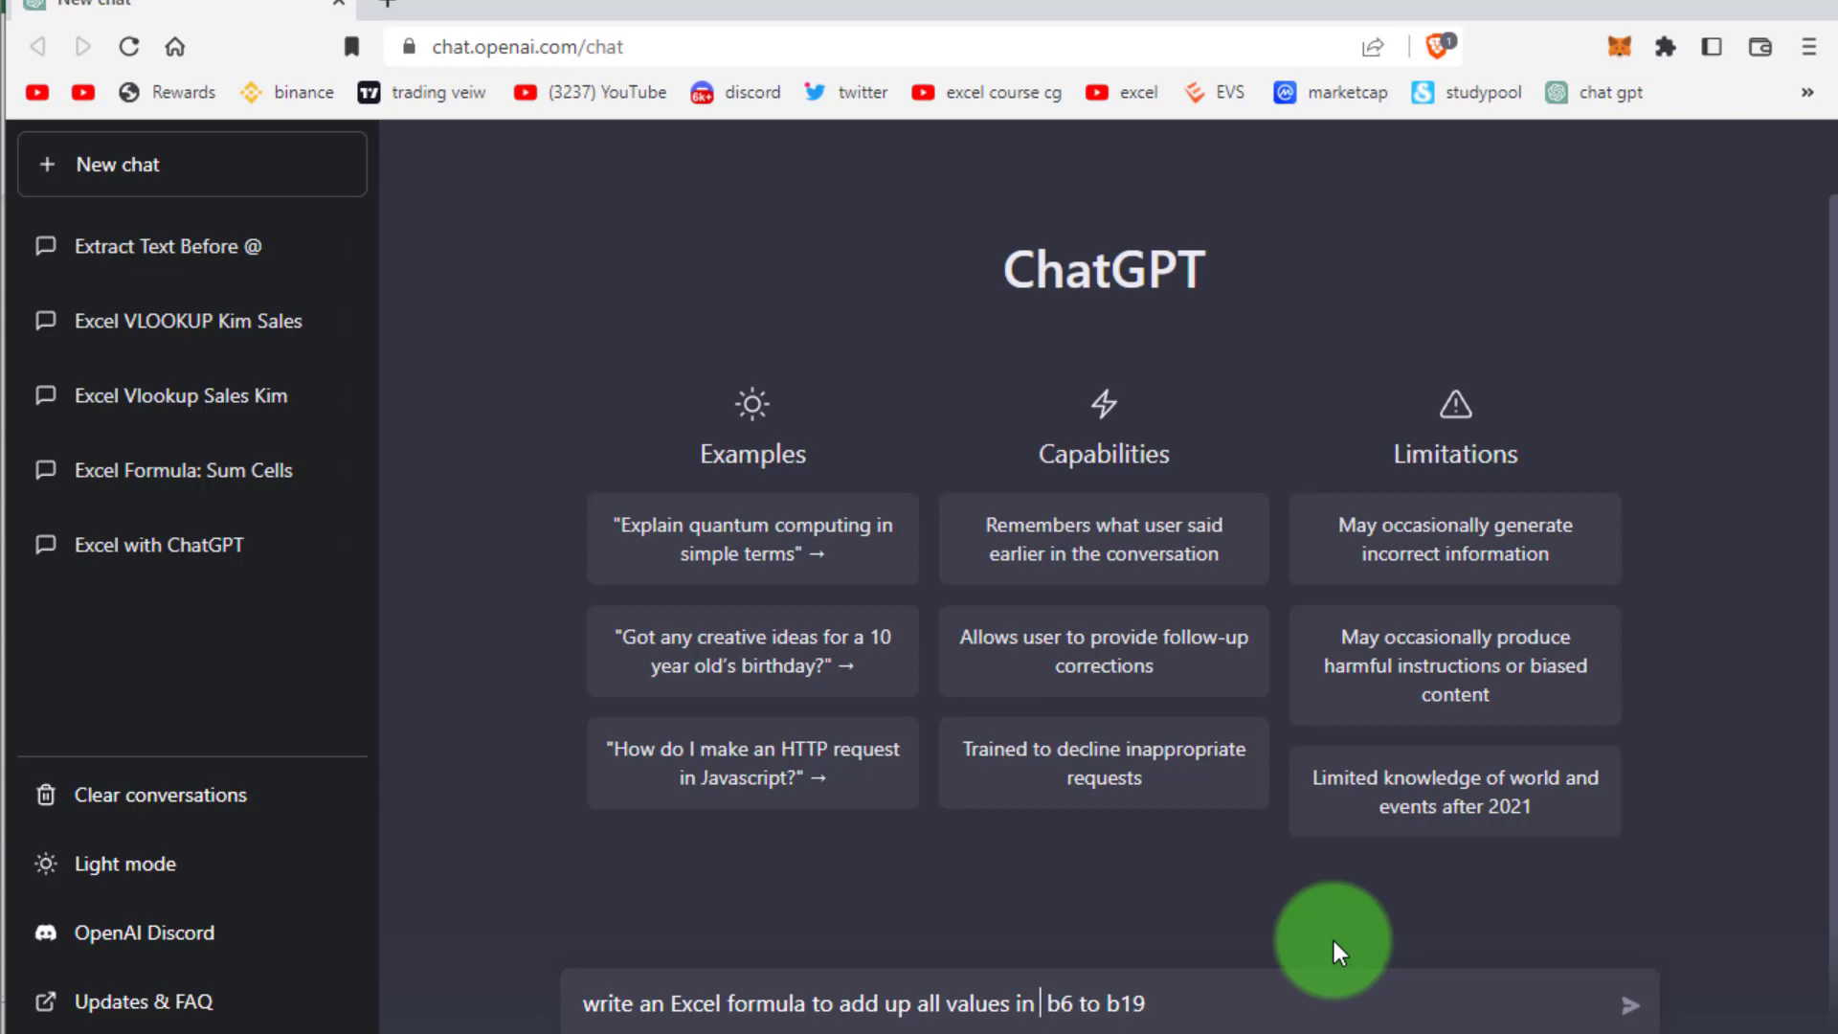
text(ells)
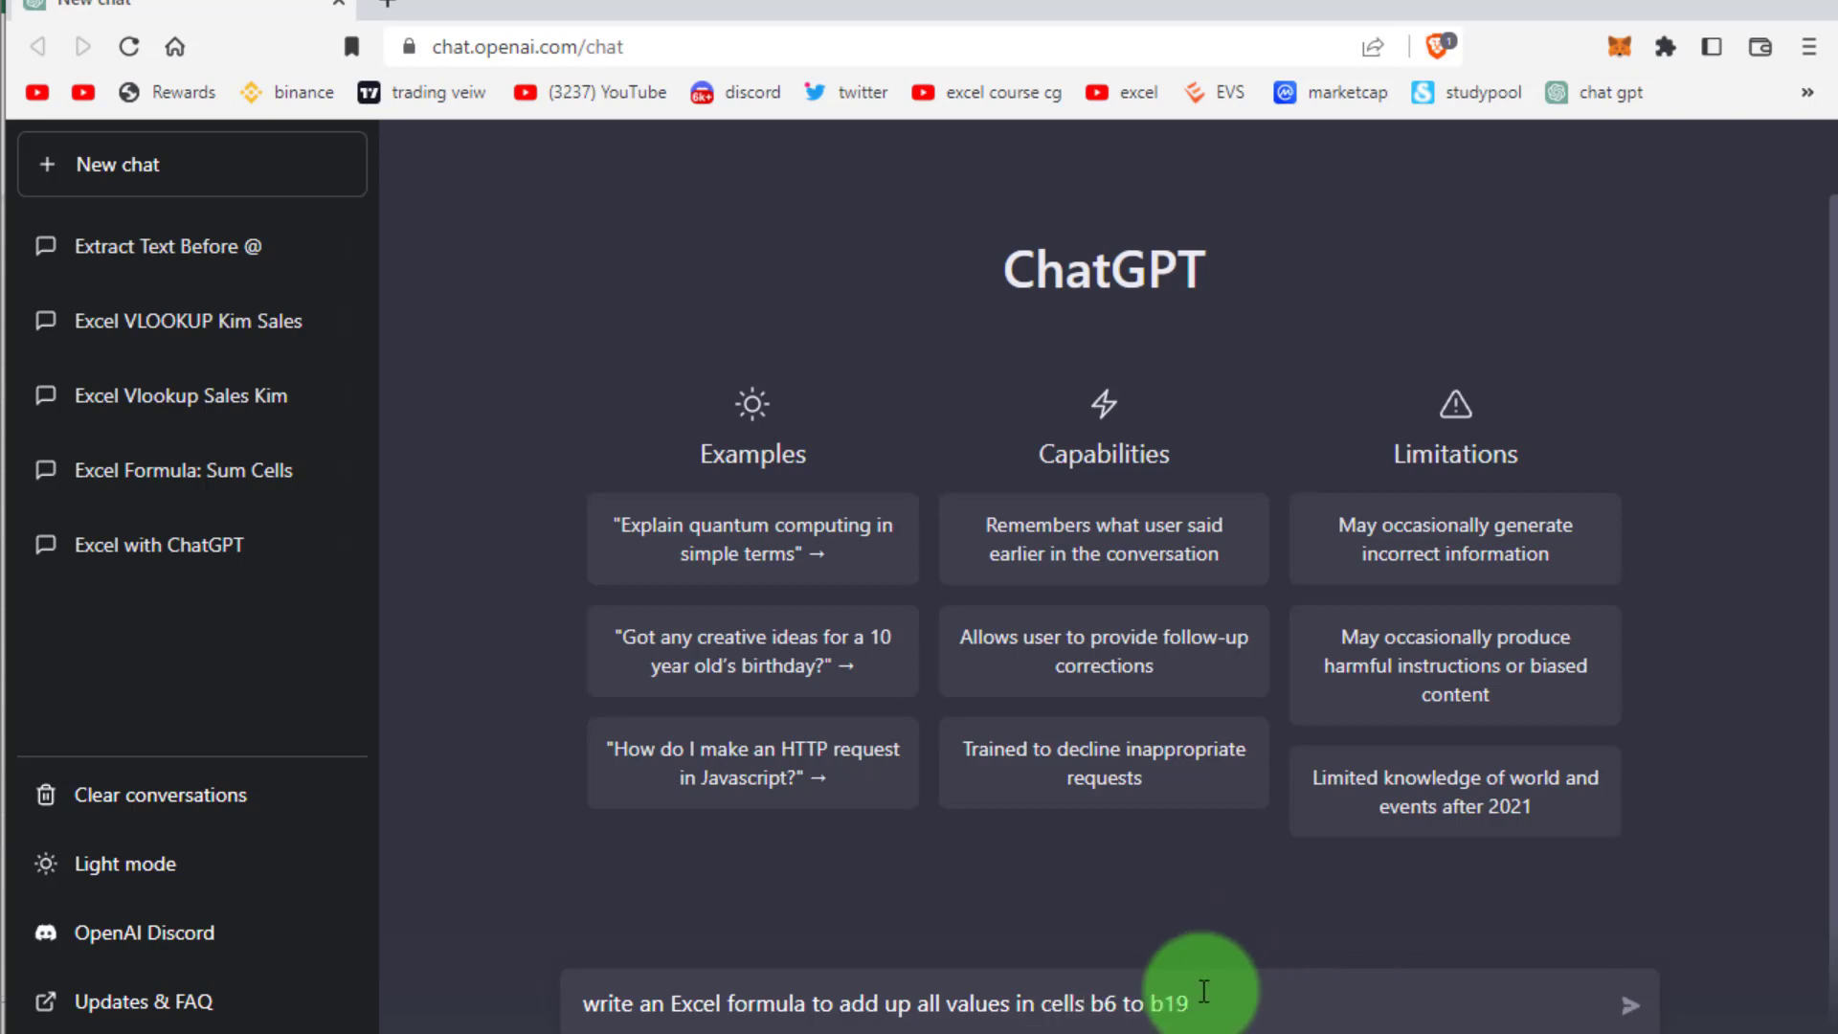
click(1632, 1005)
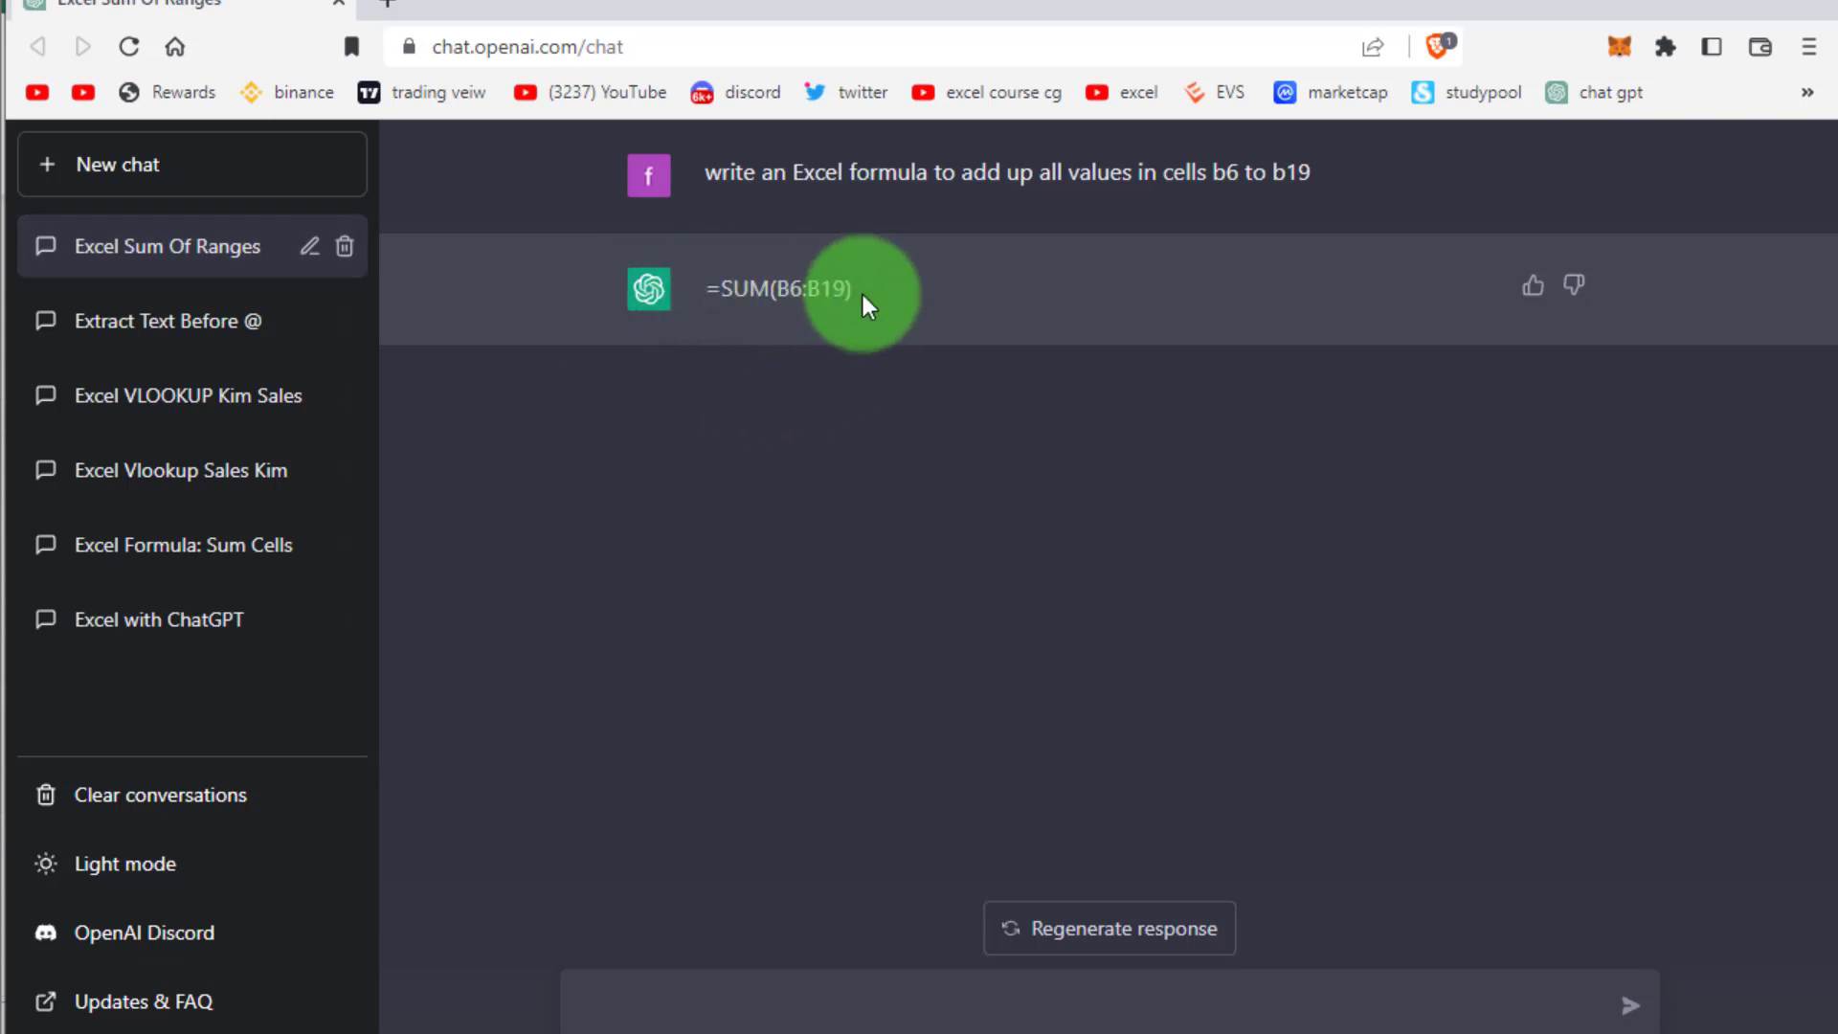
Copy the =SUM(B6:B19) formula from ChatGPT's reply
drag(863, 292, 703, 290)
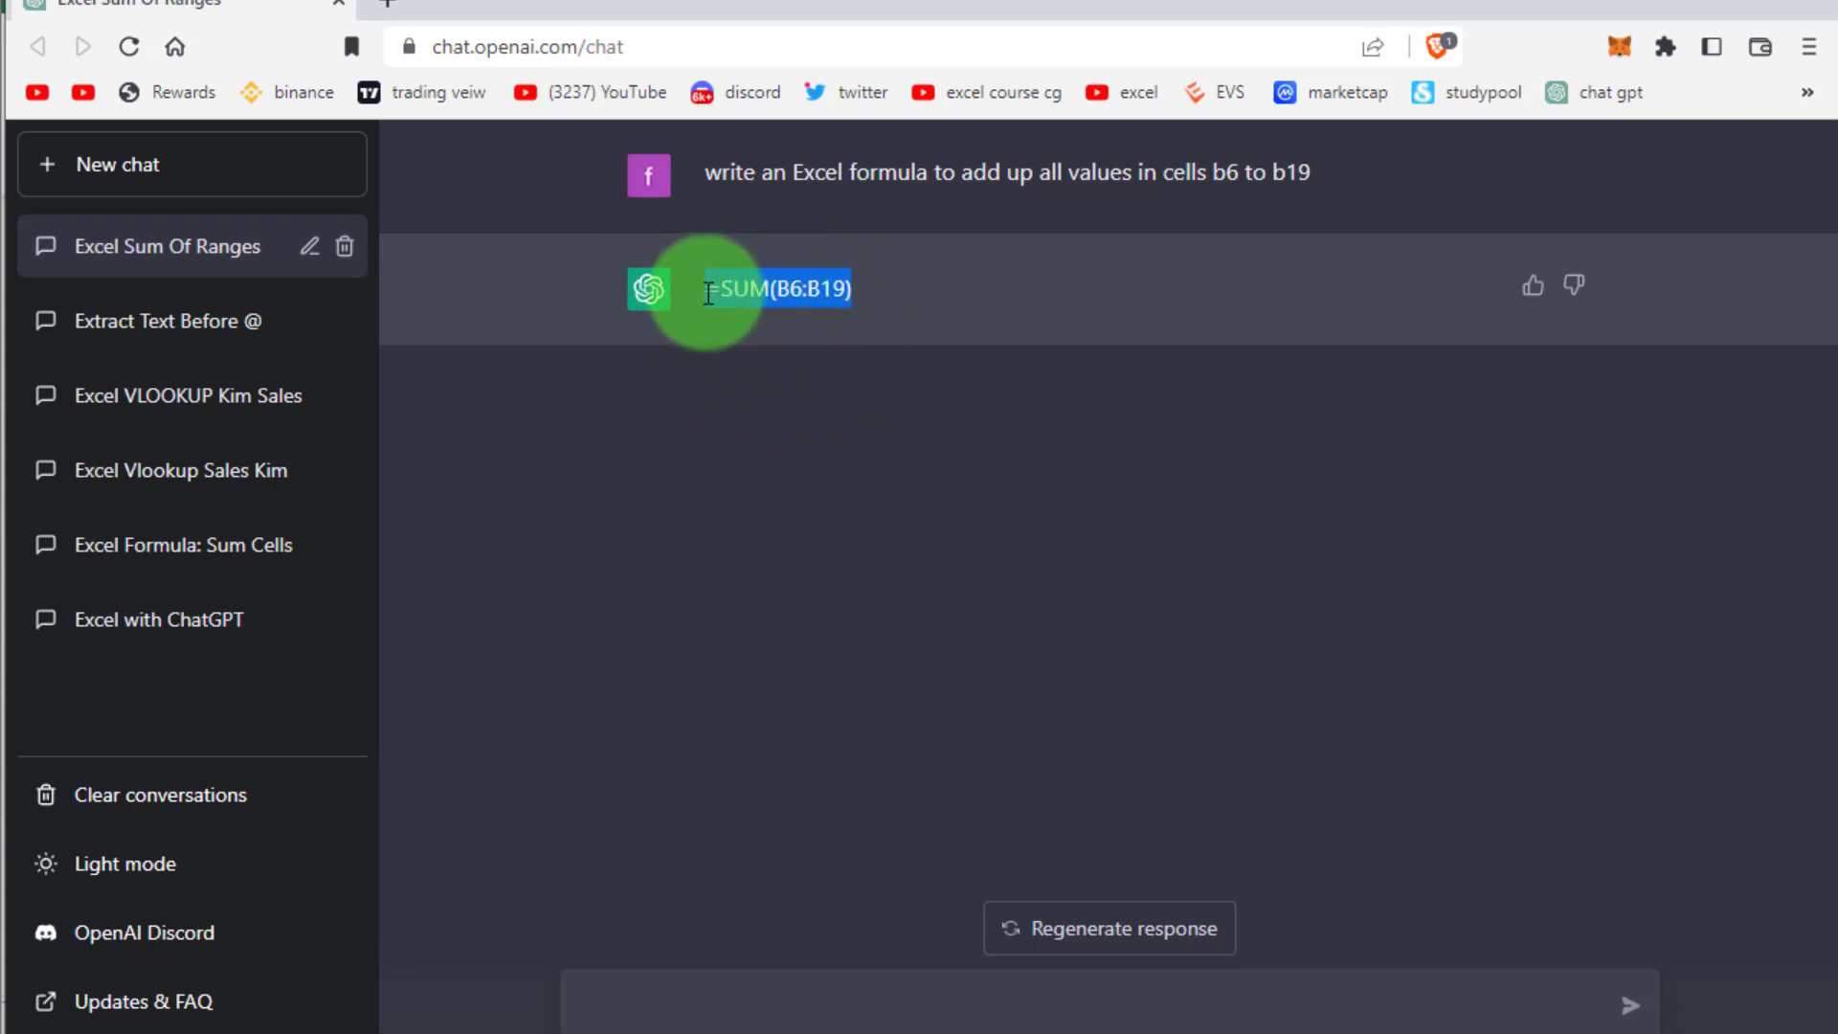
right_click(780, 287)
click(854, 304)
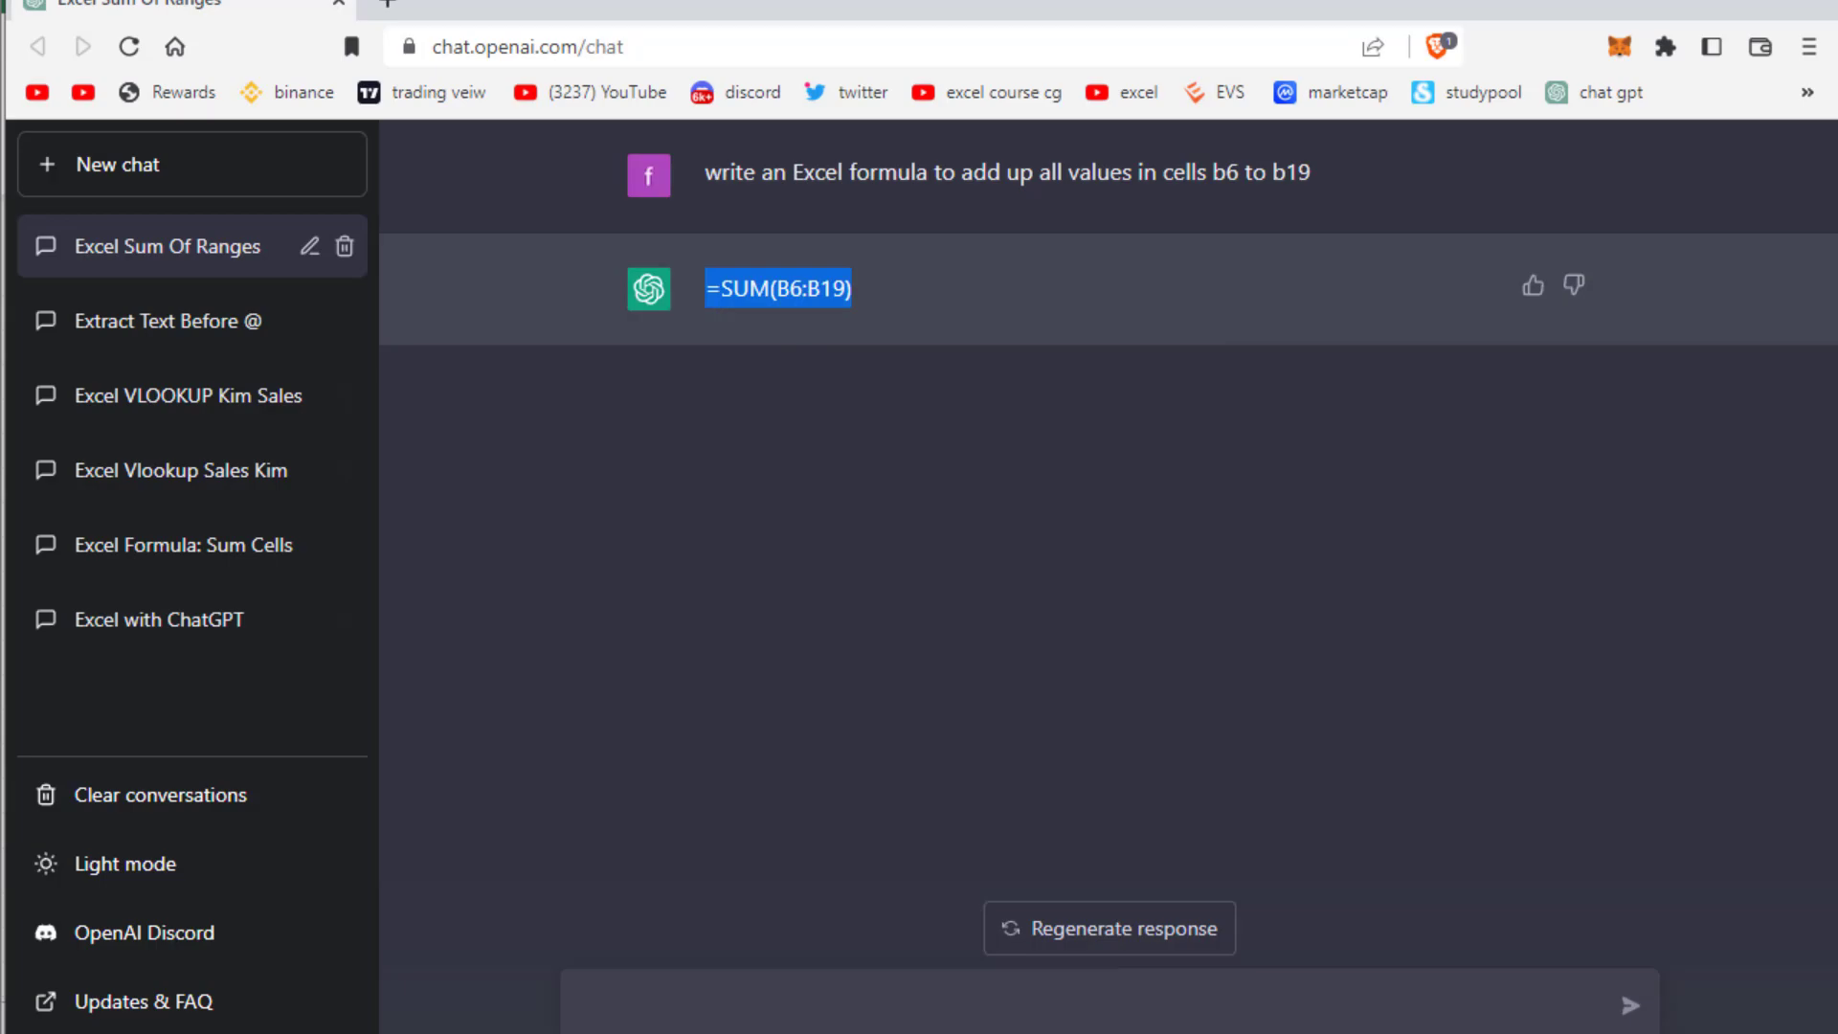
Paste the =SUM(B6:B19) formula into Total Sales cell B20, giving $152,924.00
key(alt+Tab)
right_click(371, 871)
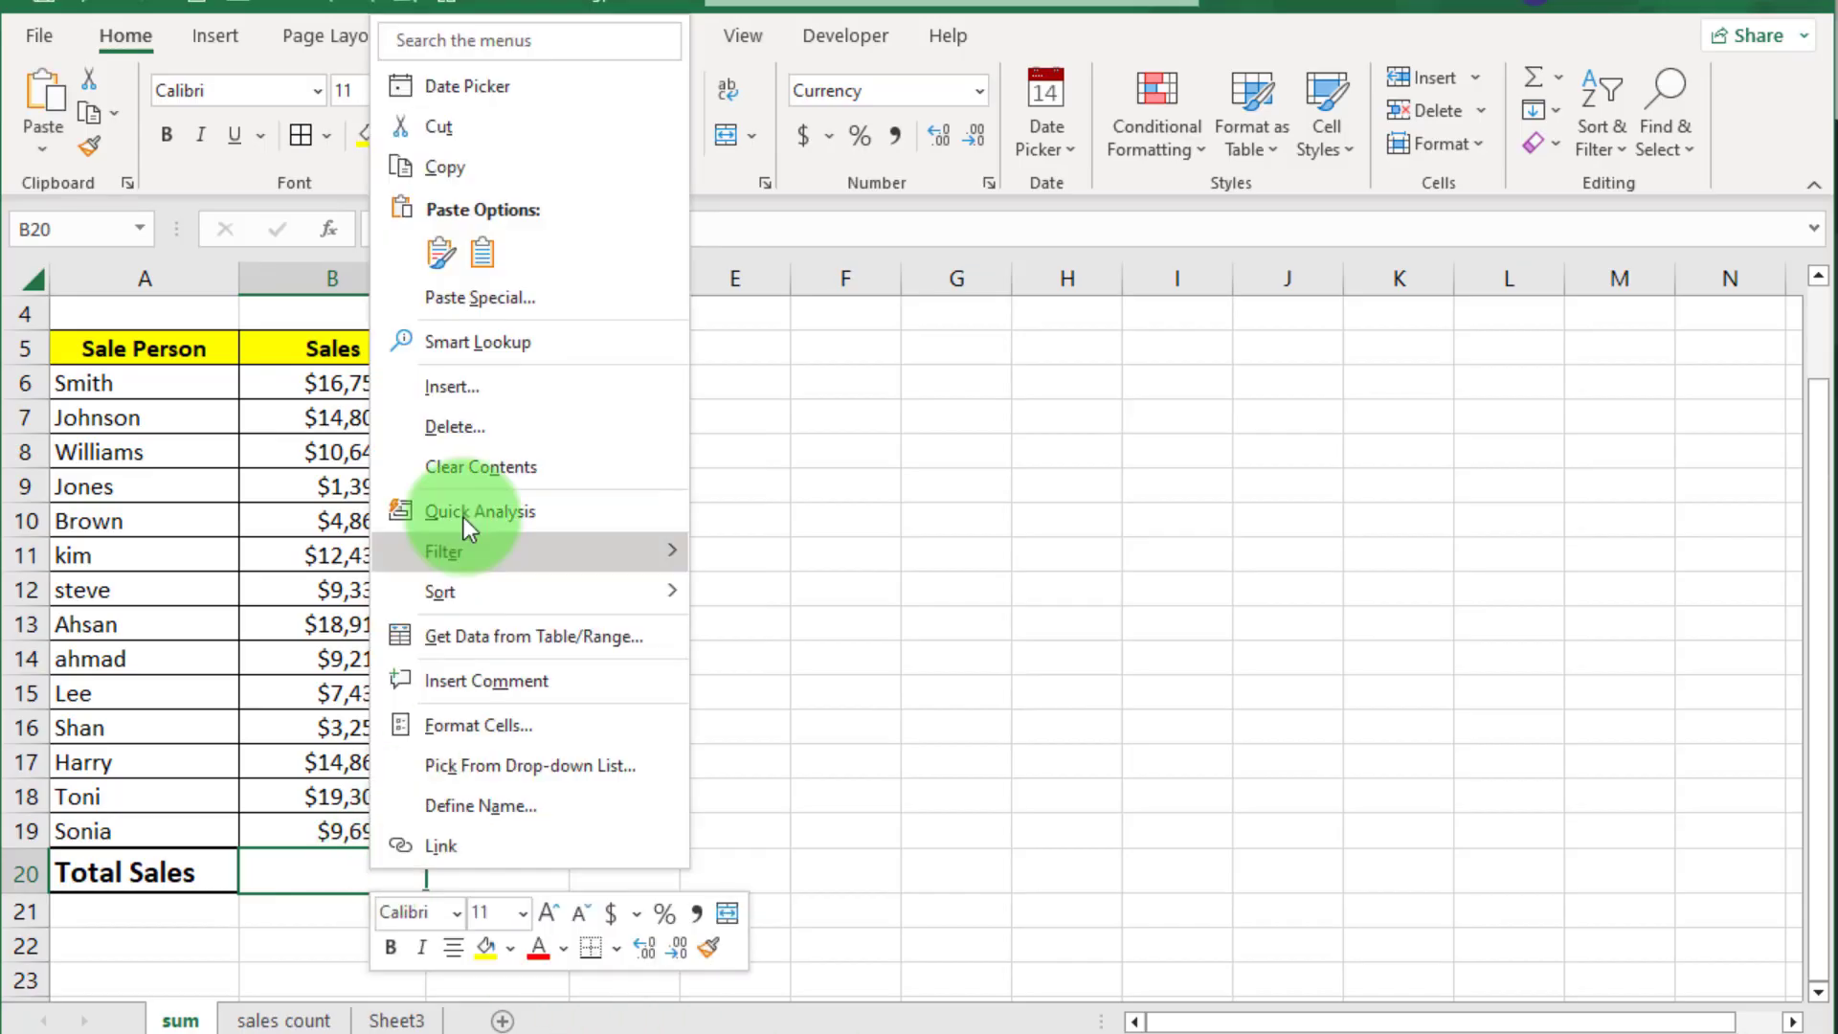
click(482, 253)
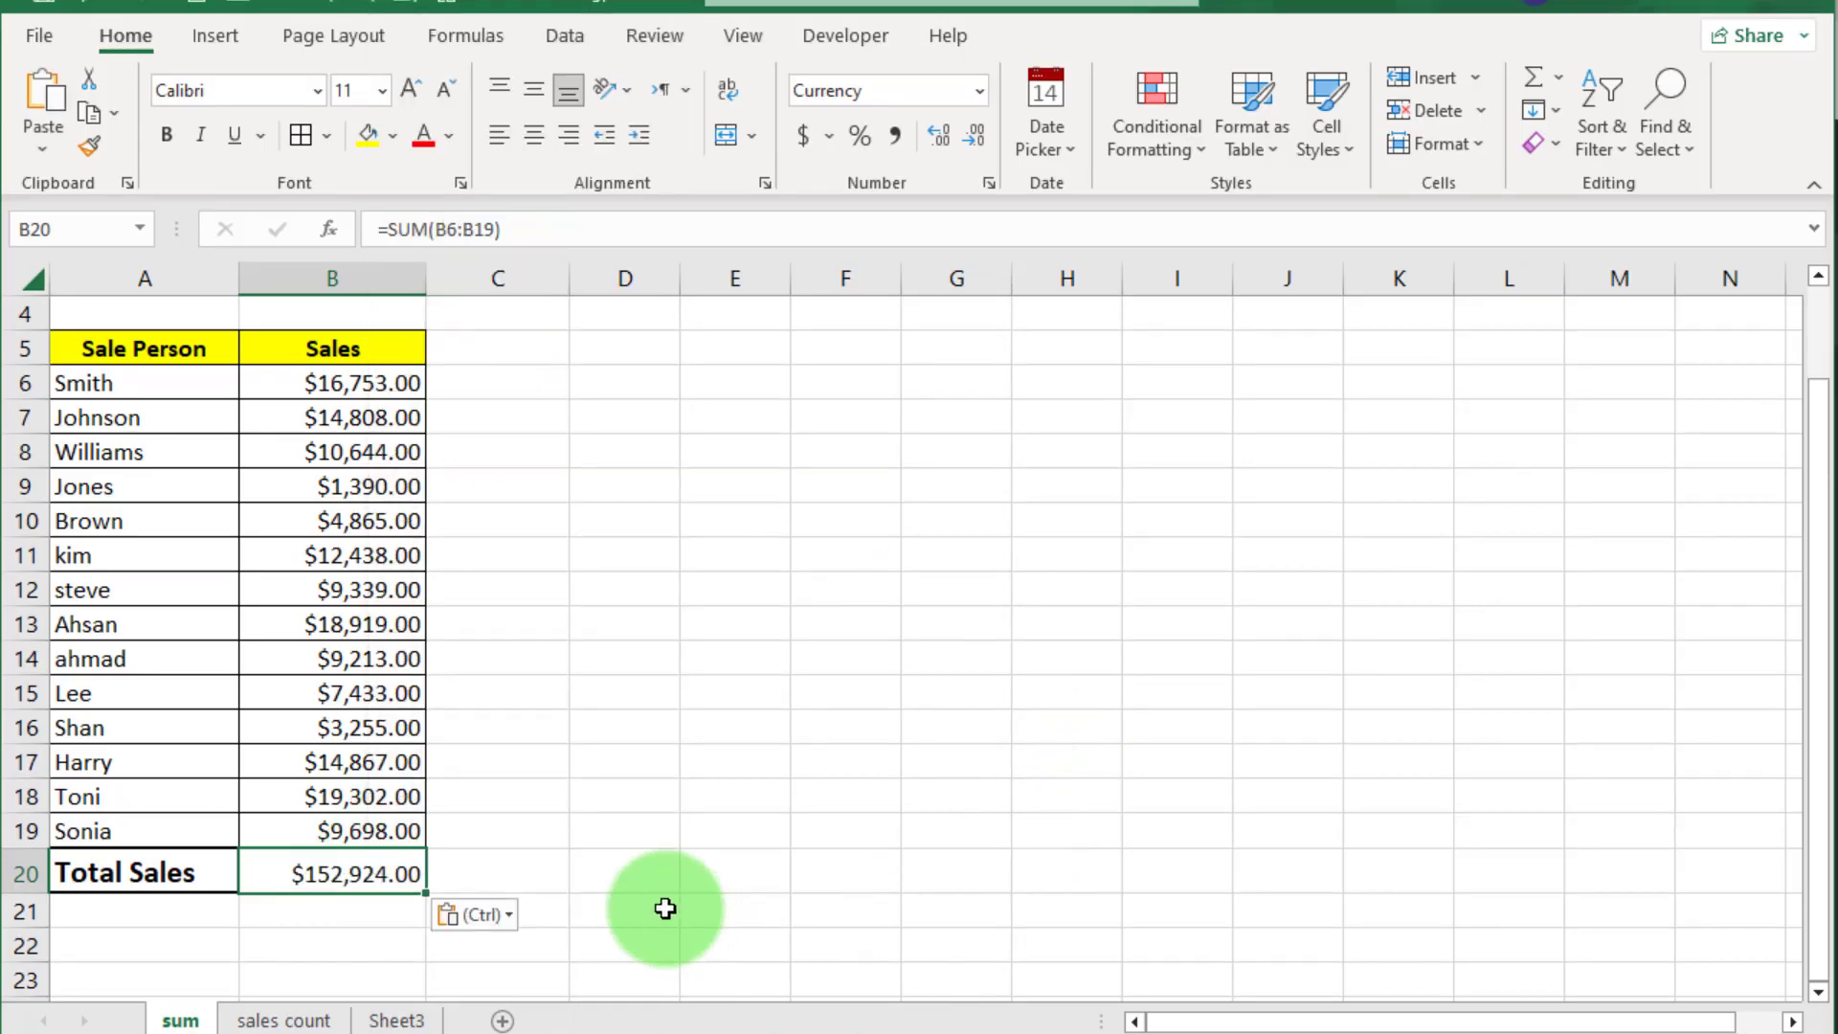
Write the same sum by hand in C20 by selecting the B6:B19 sales range
click(515, 865)
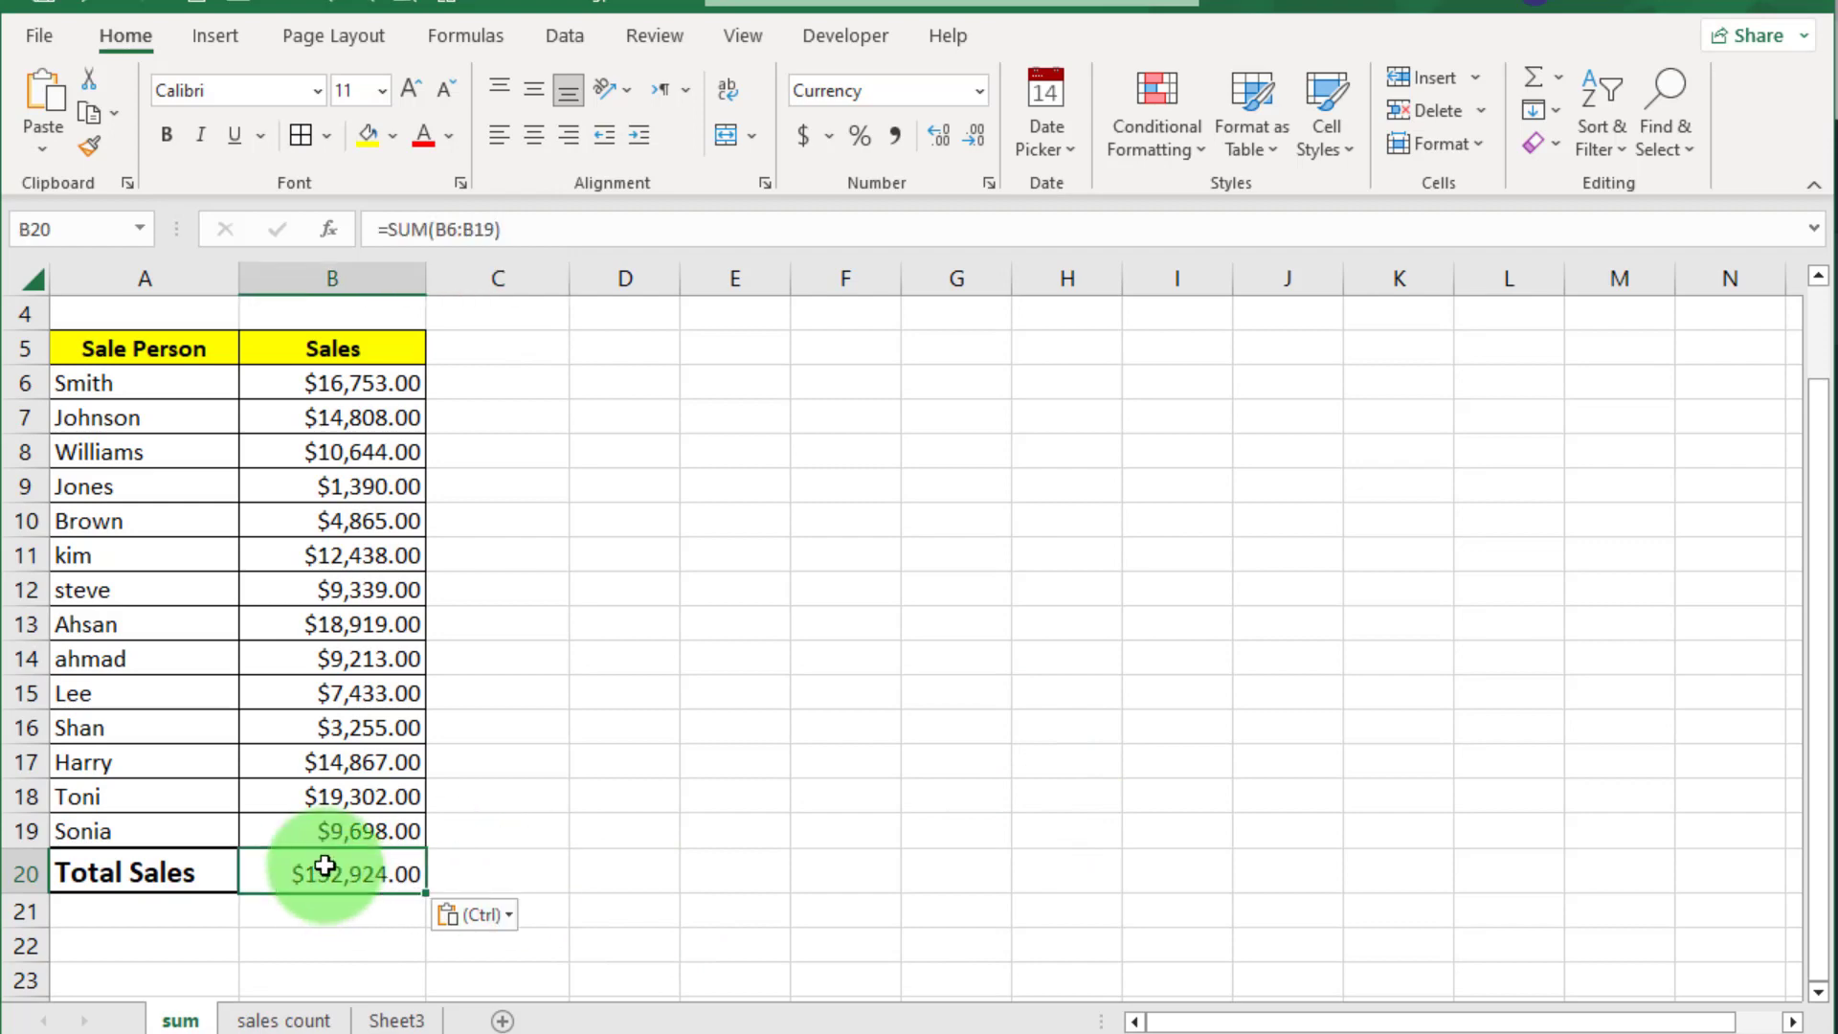
text(=sum()
drag(373, 382, 392, 831)
text())
key(Return)
click(611, 889)
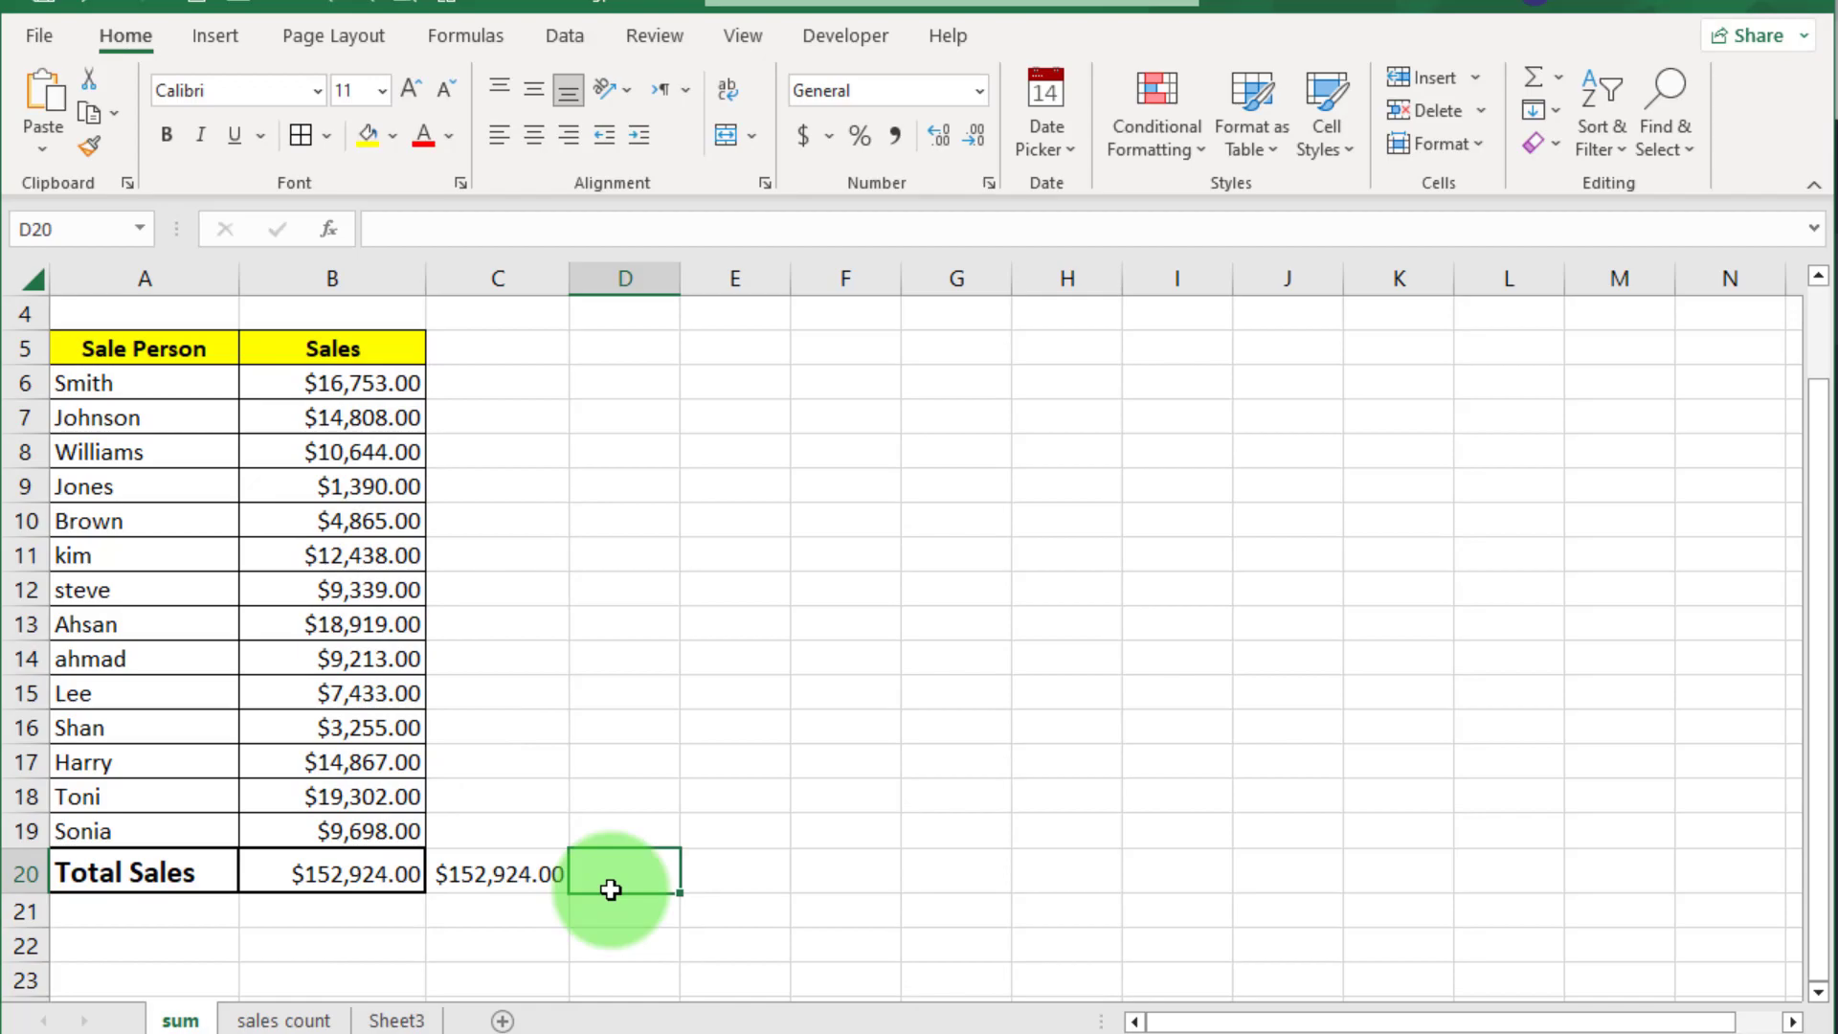
key(alt+Tab)
Ask ChatGPT how the SUM function works
click(984, 1001)
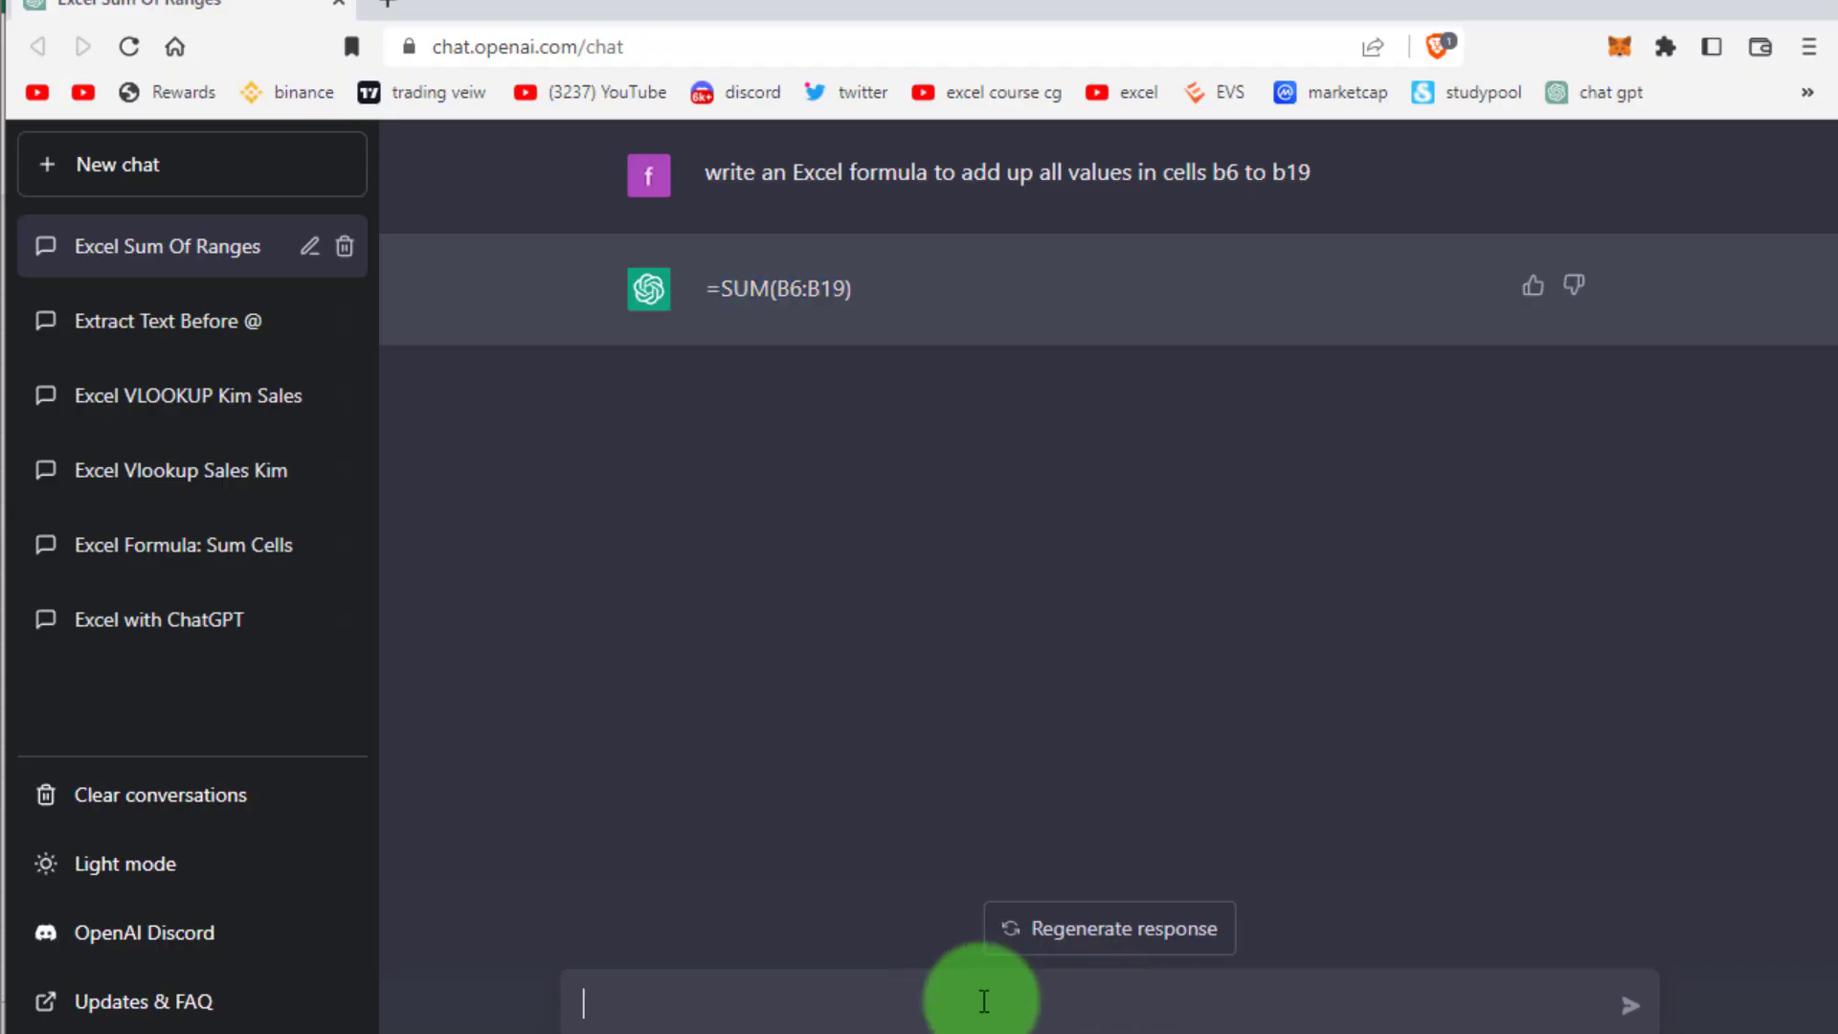
text(how this fuc)
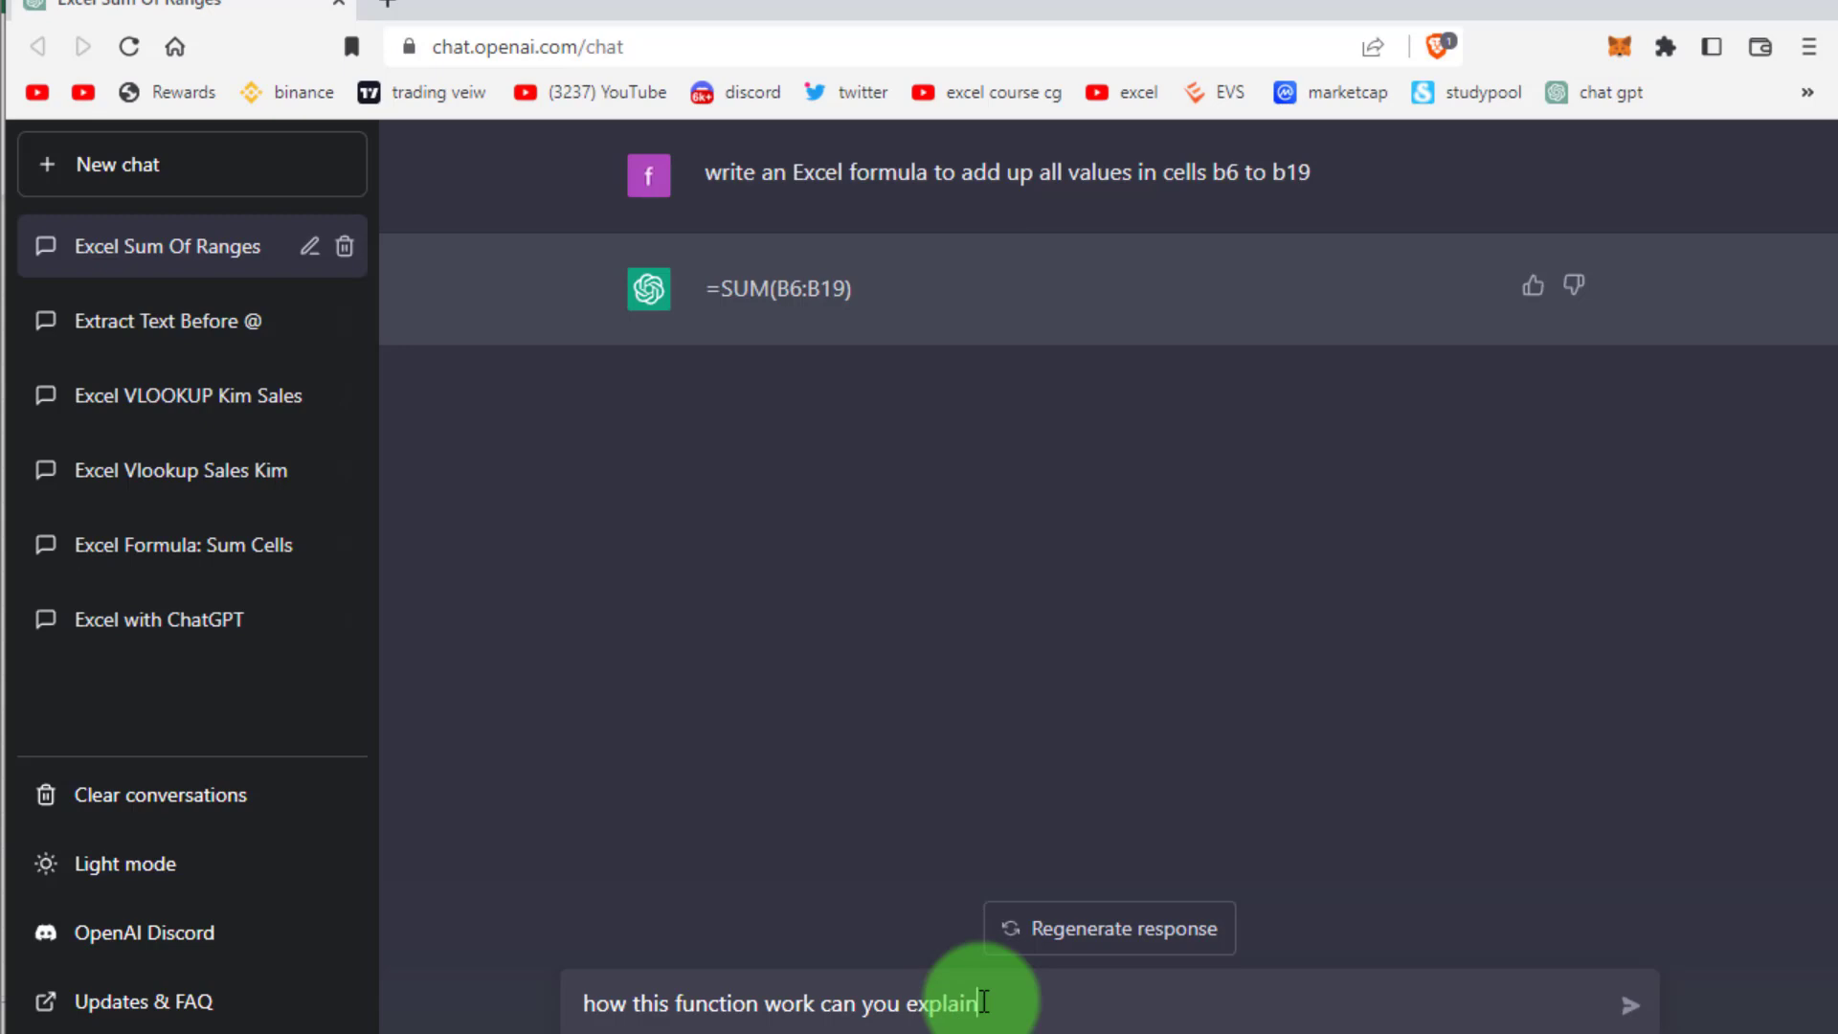
key(Return)
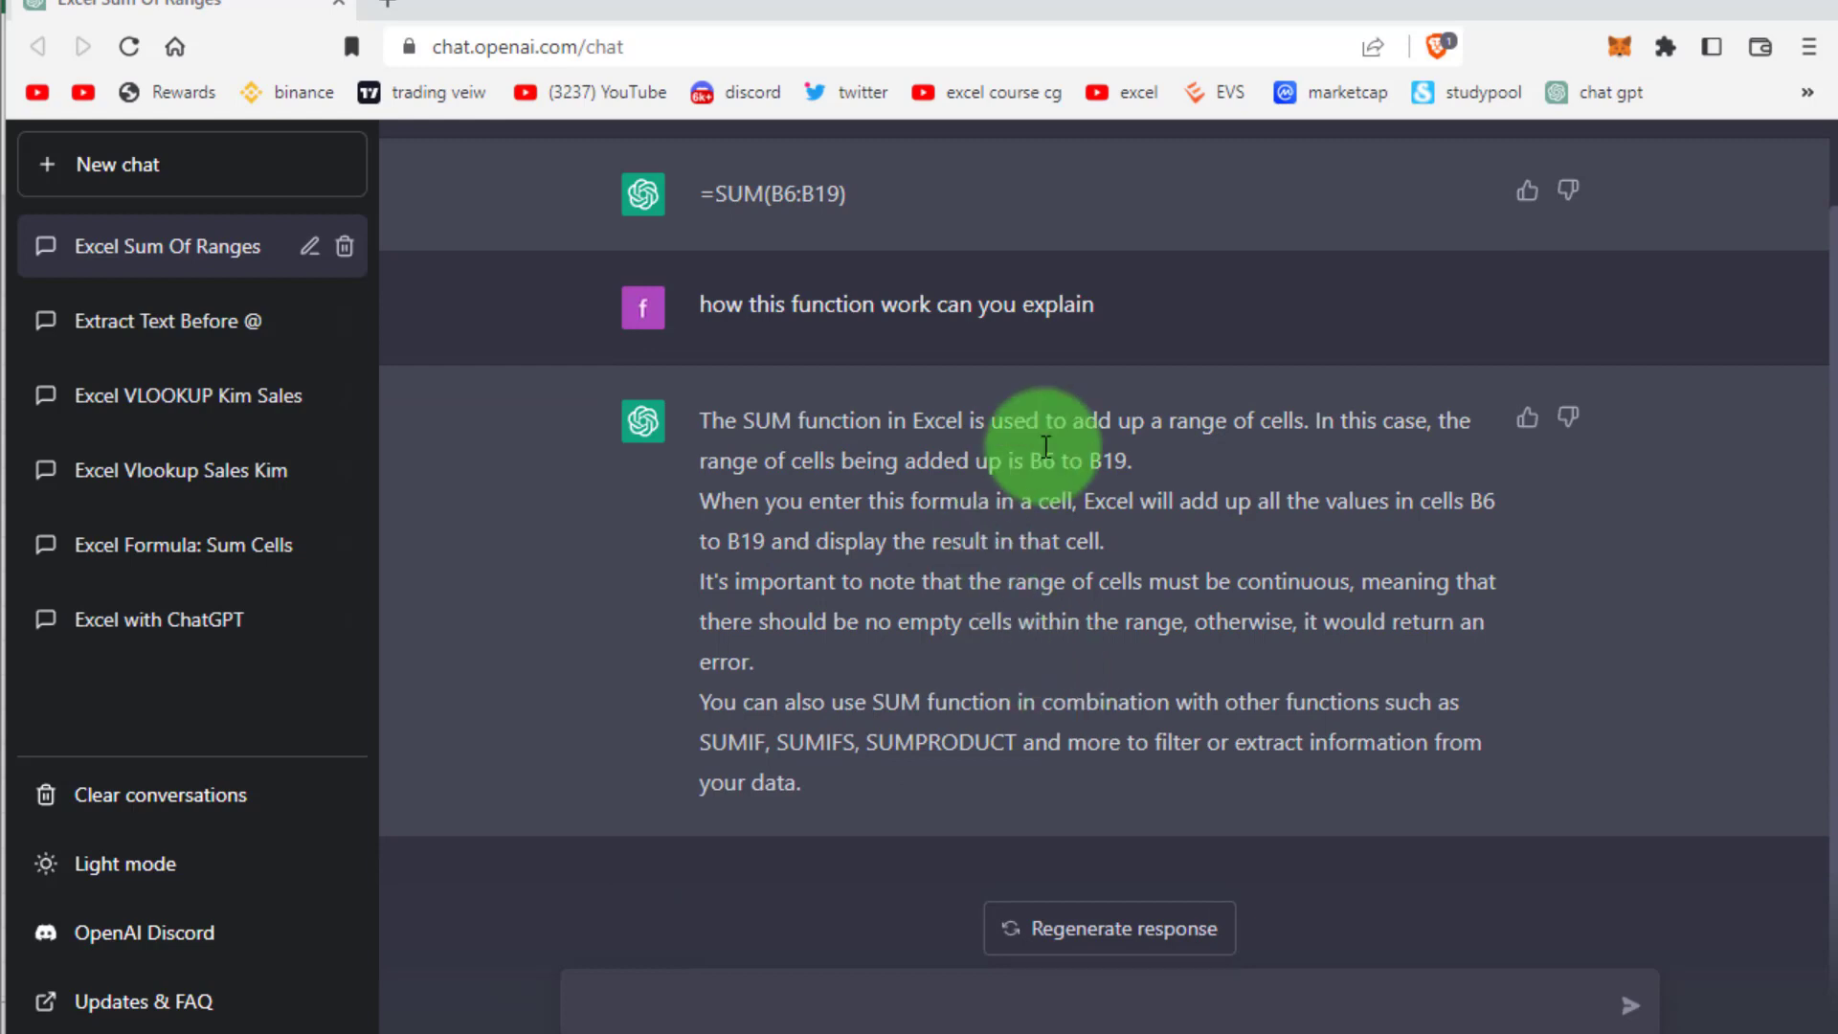
Highlight parts of the SUM explanation, then bring up Excel's 'sales count' sheet
drag(1028, 461, 1130, 469)
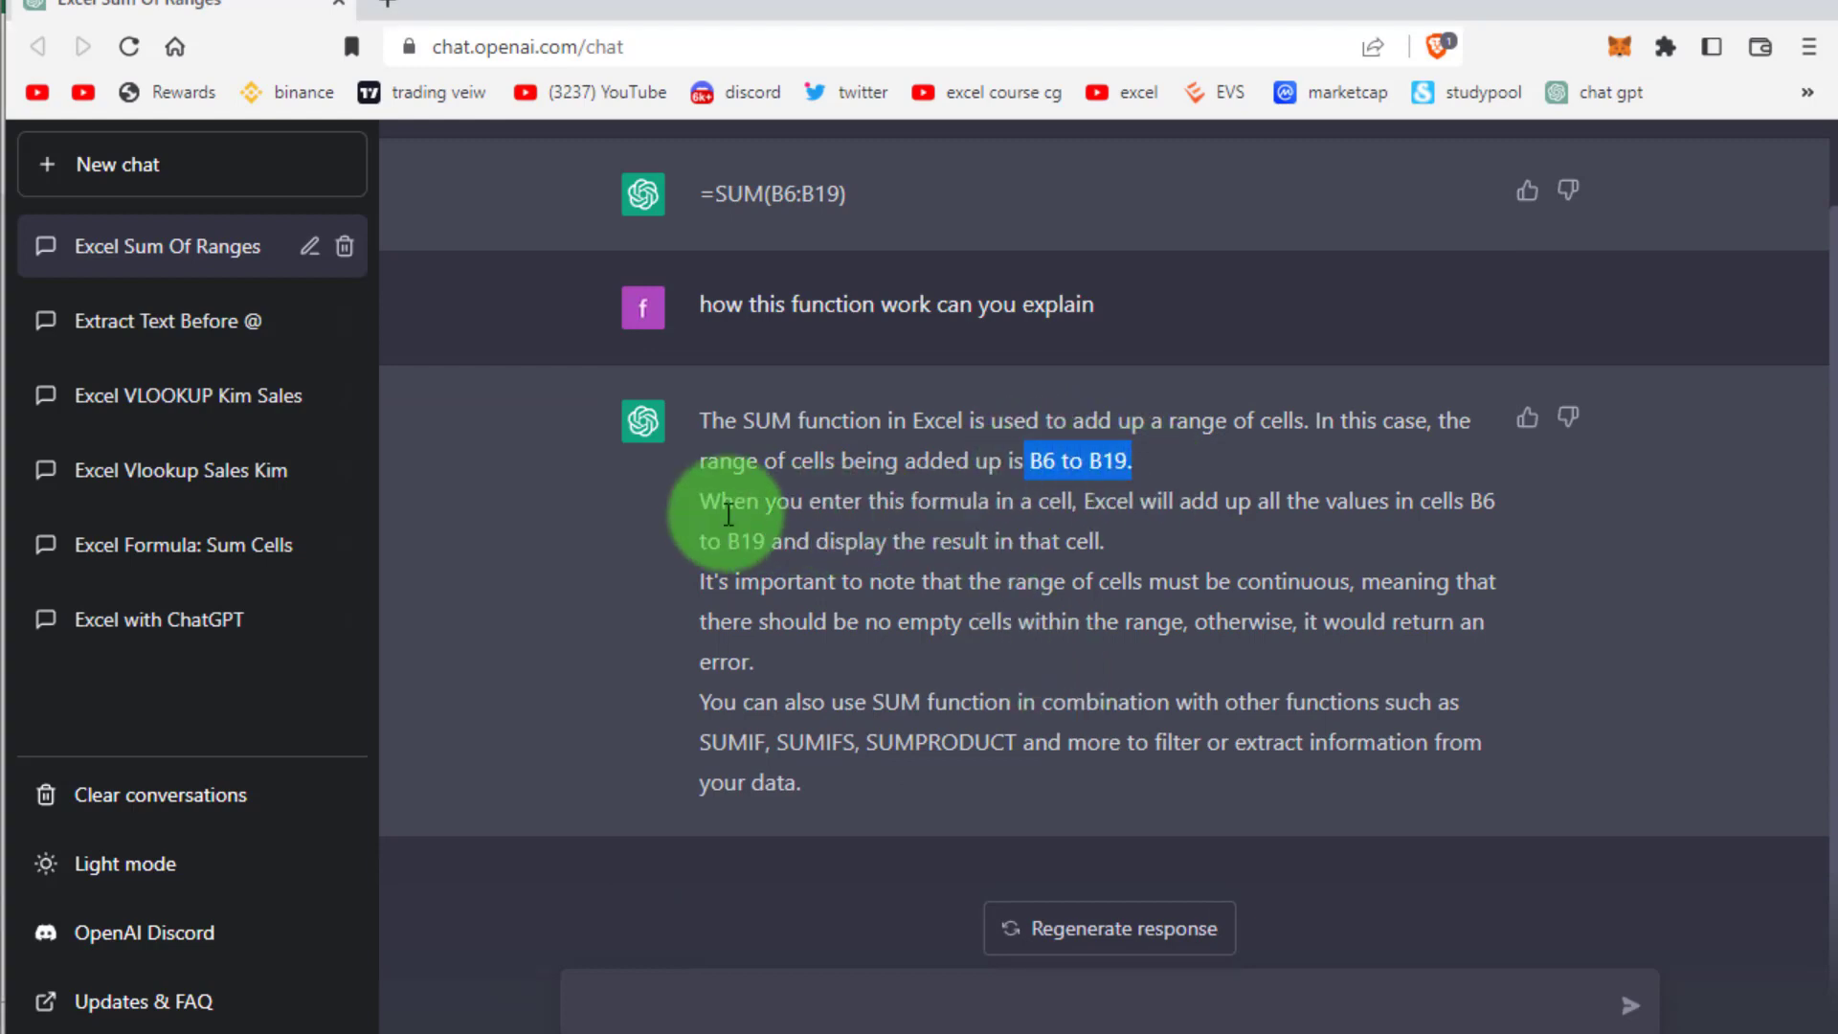
drag(697, 498, 1040, 522)
scroll(1065, 519, up, 1)
click(681, 517)
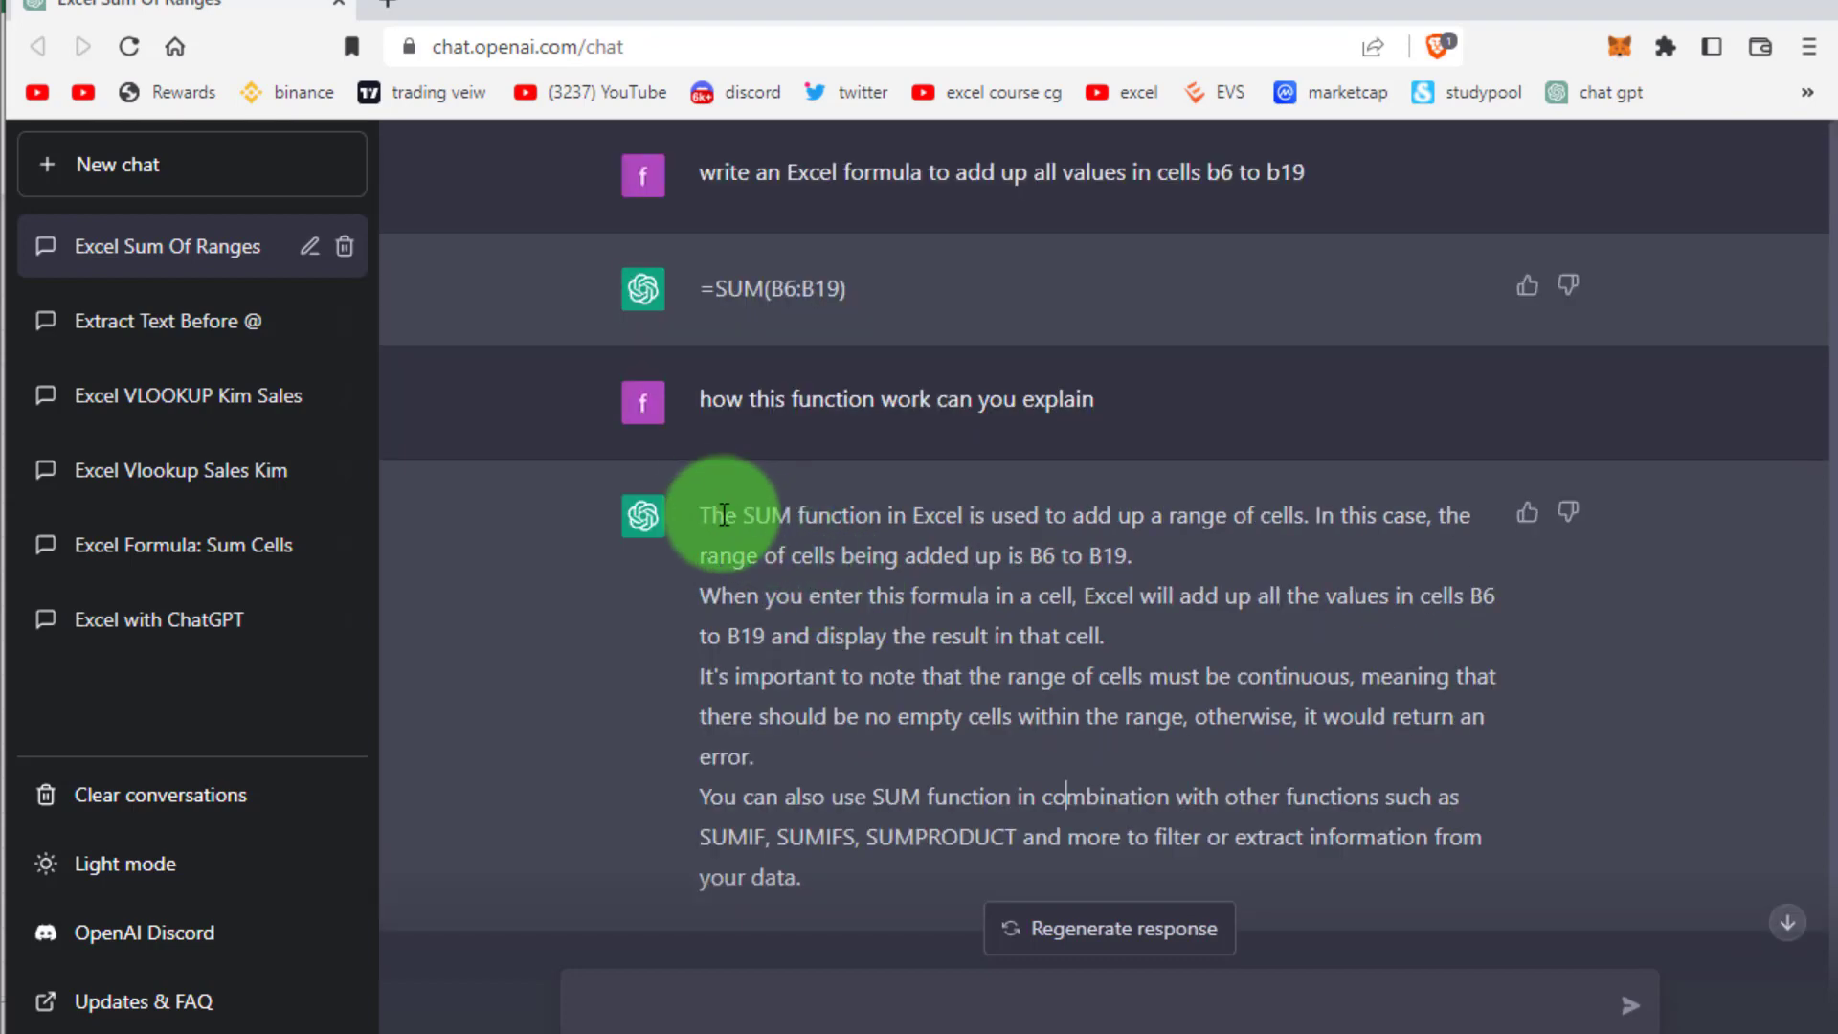
drag(713, 514, 1440, 873)
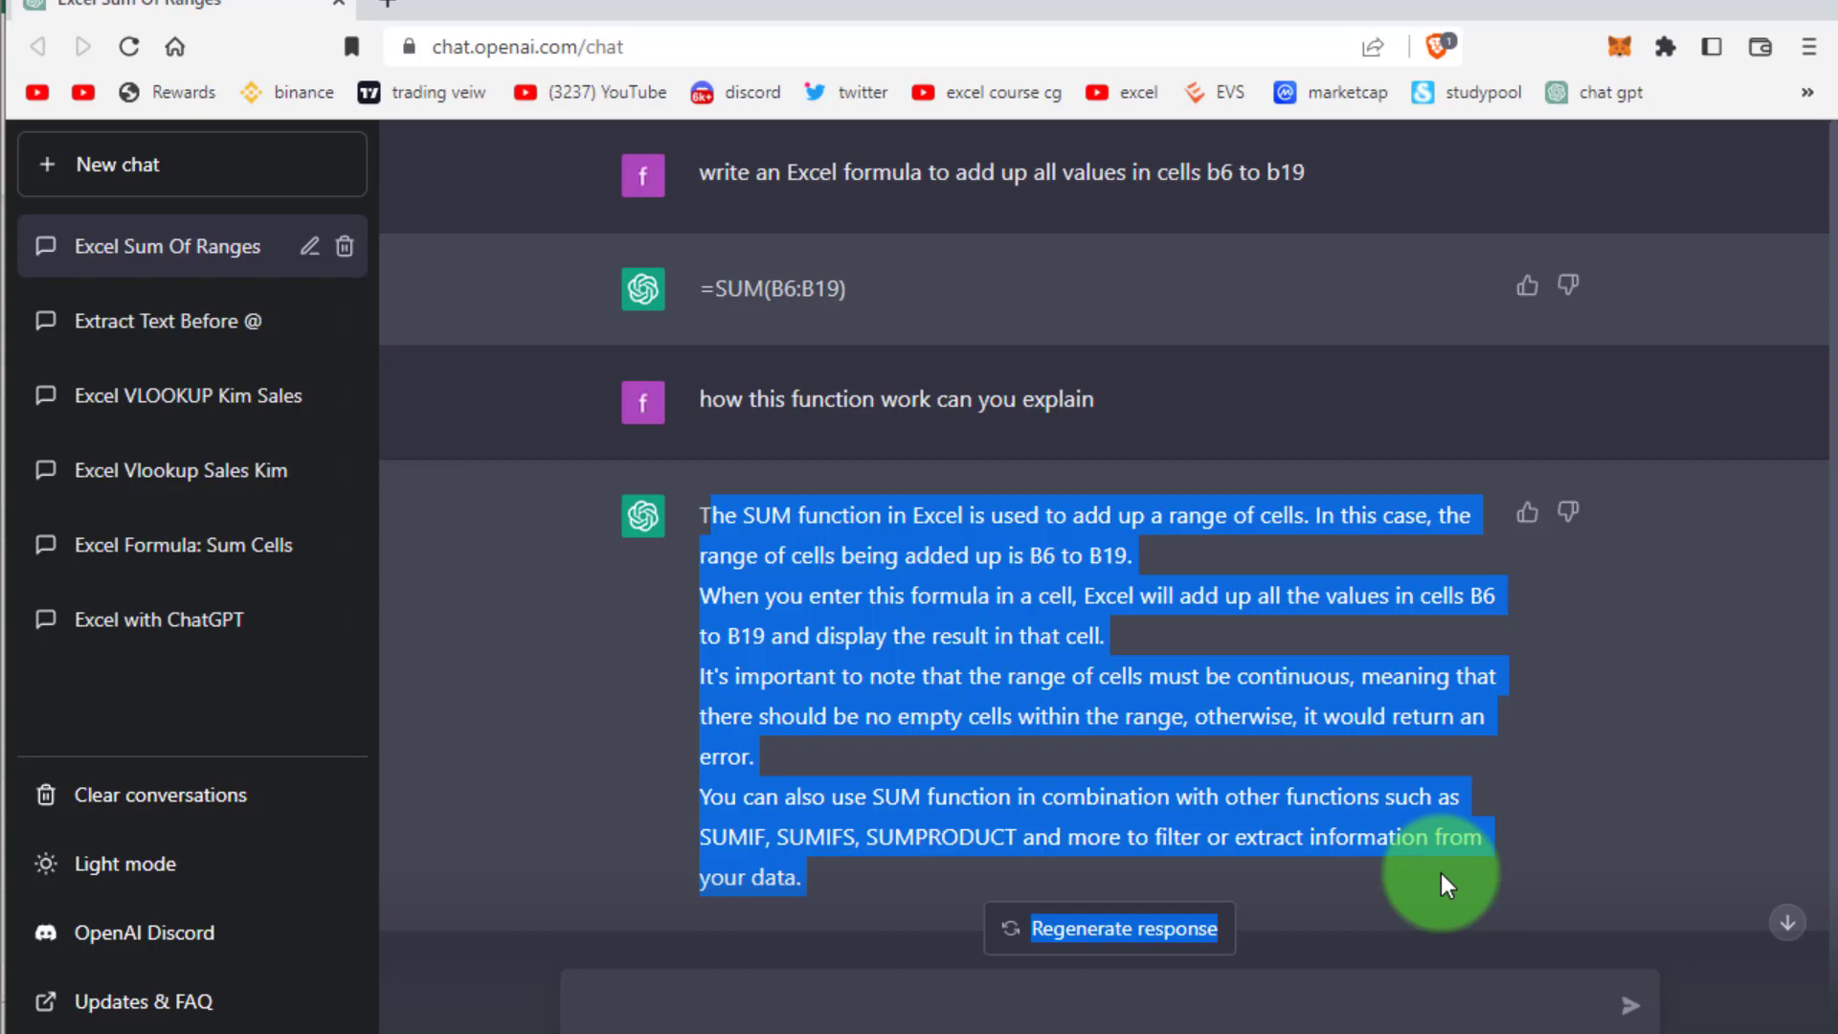
click(670, 518)
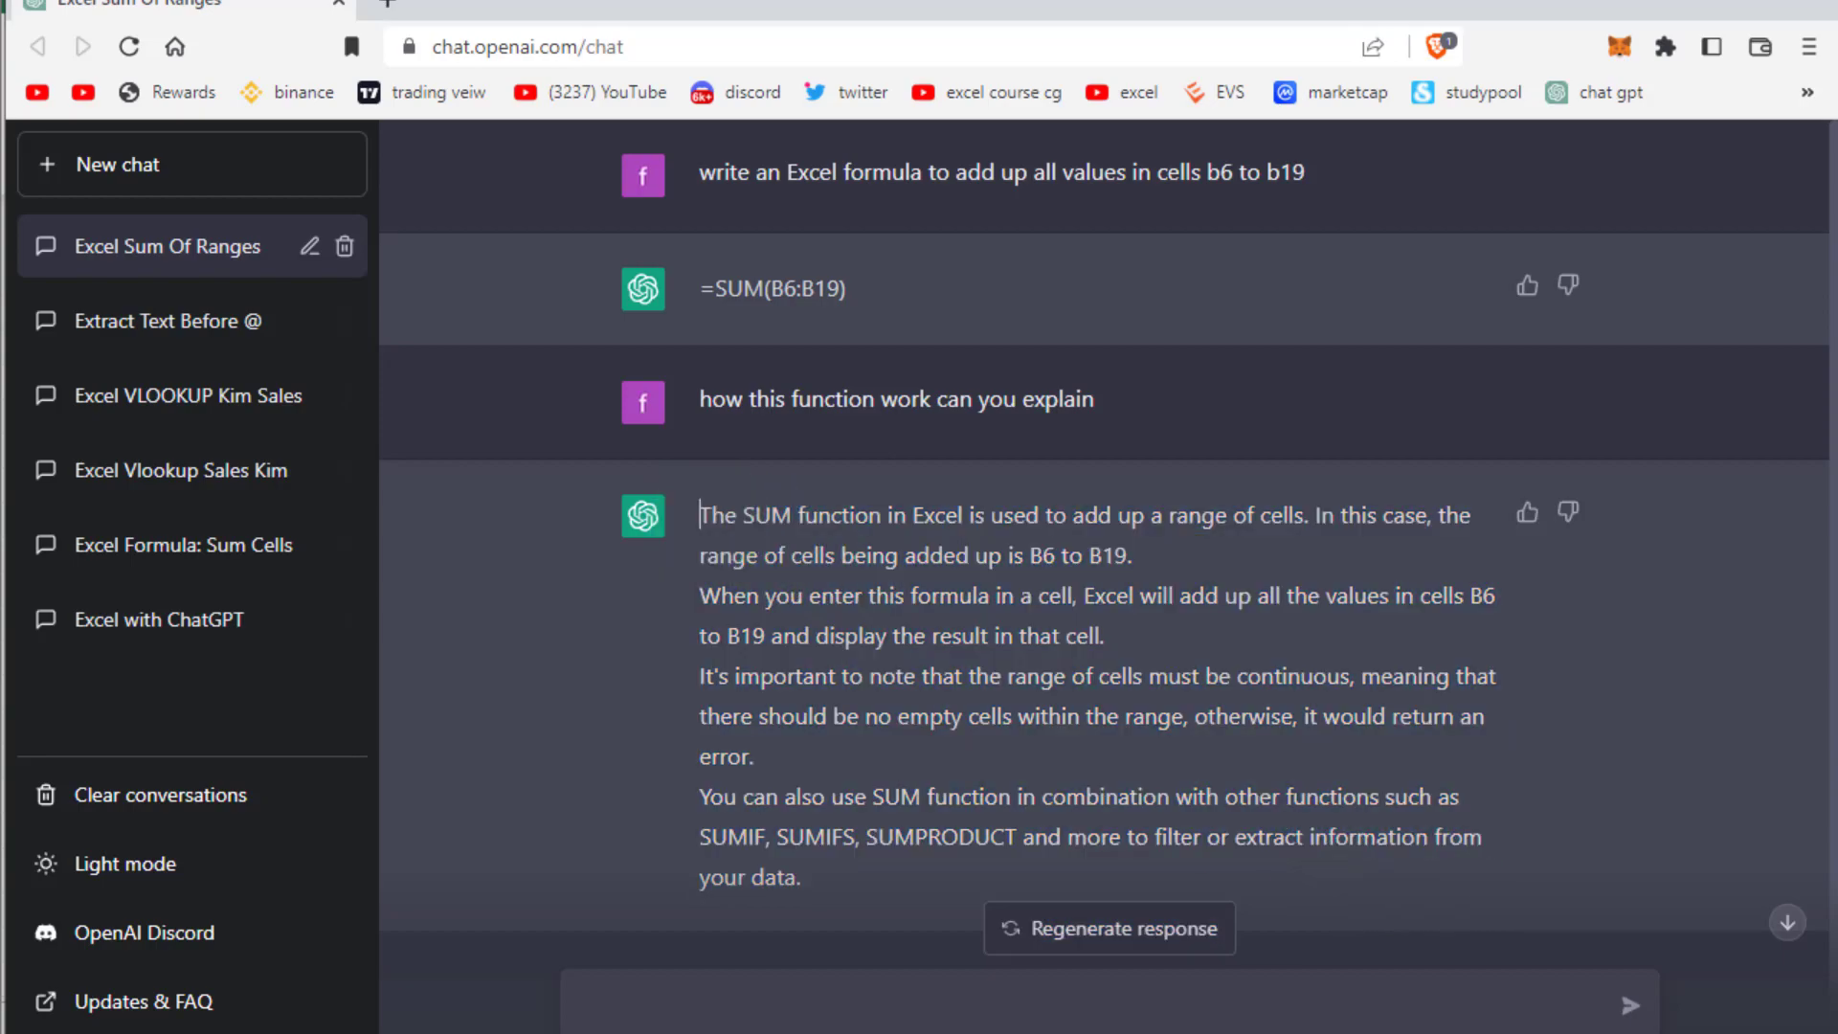
key(alt+Tab)
click(292, 1020)
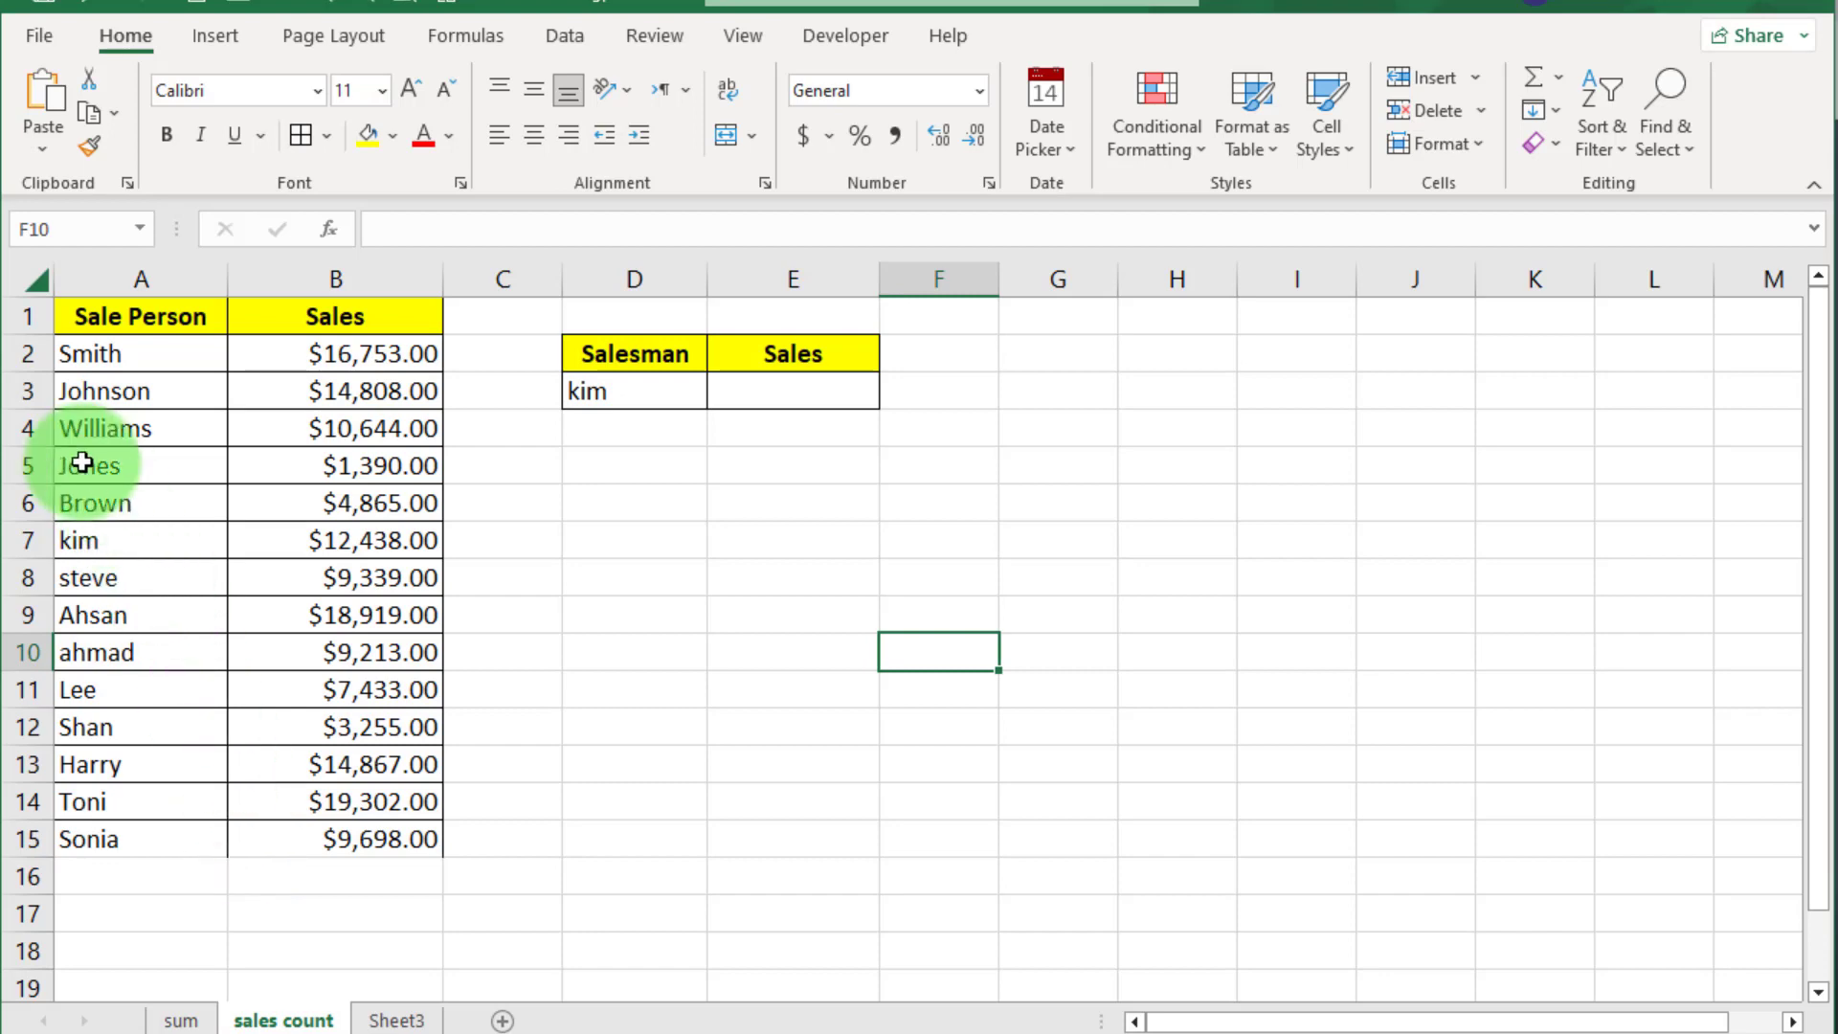
Select kim's row A7:B7 with $12,438.00 in the sales table
drag(84, 546, 396, 553)
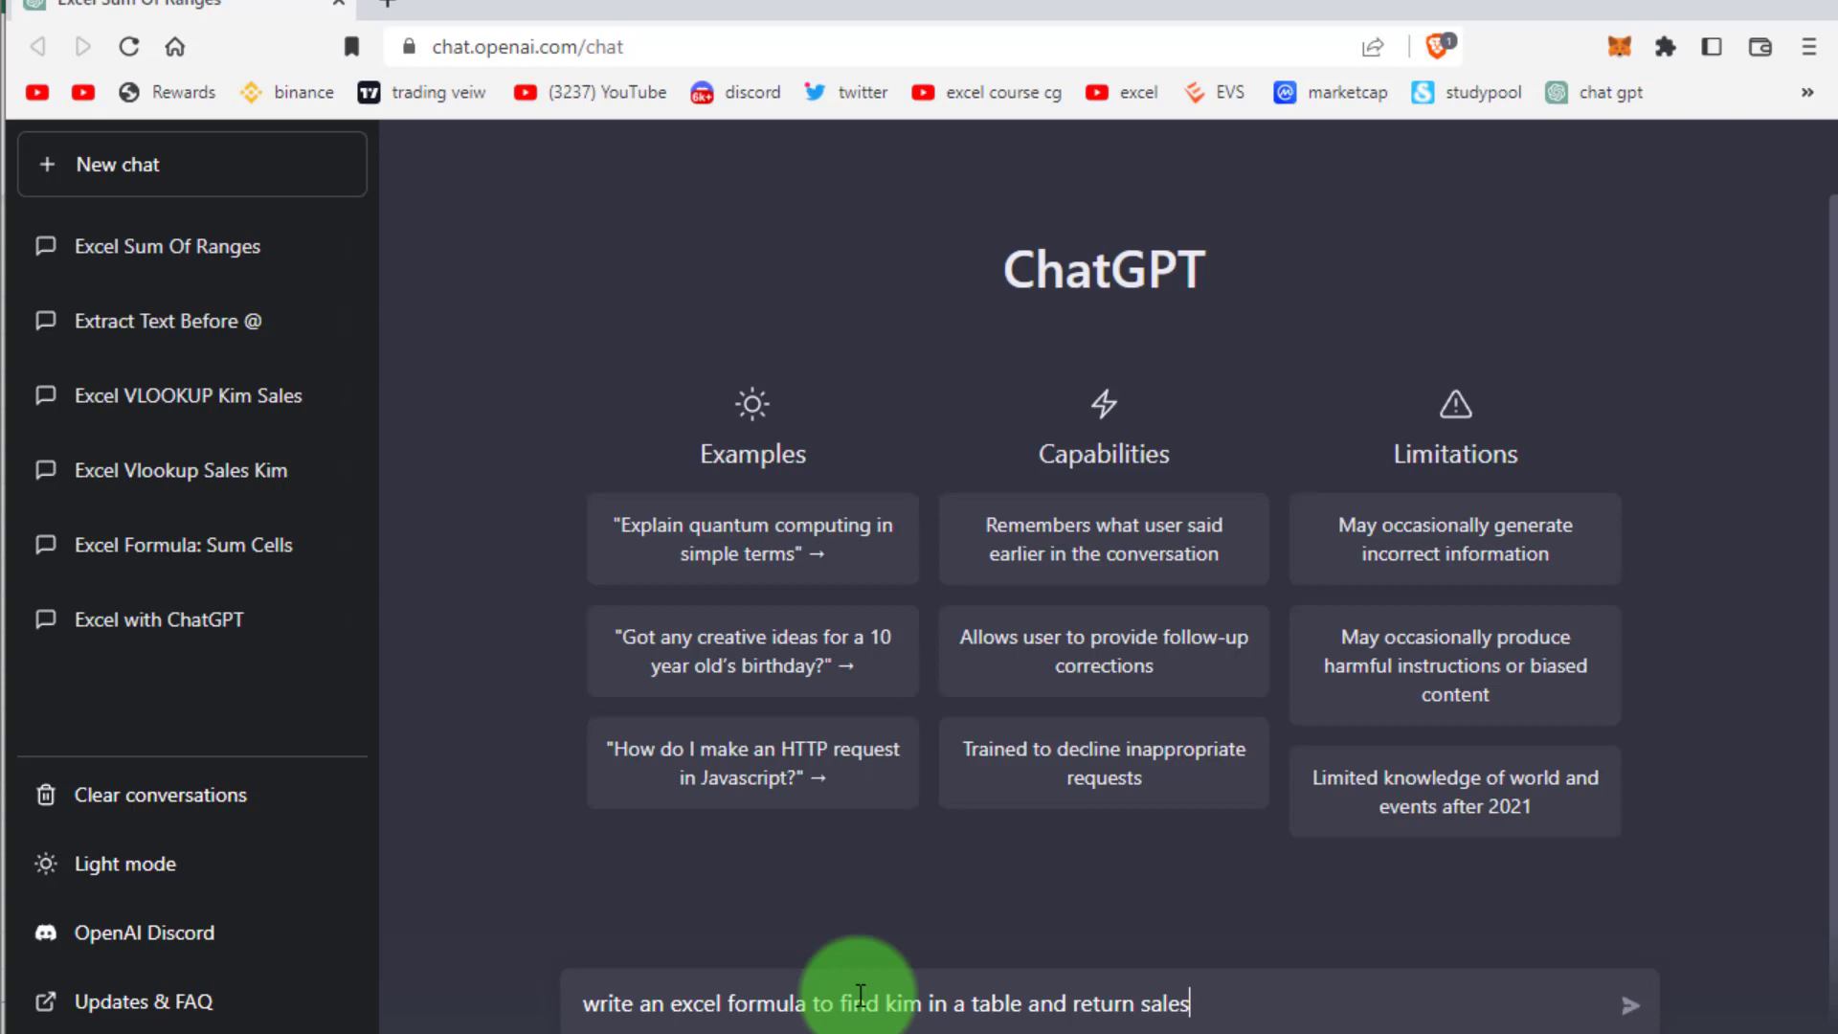
Send the kim sales lookup request and copy the returned =VLOOKUP('Kim',A1:B10,2,FALSE) formula
key(Return)
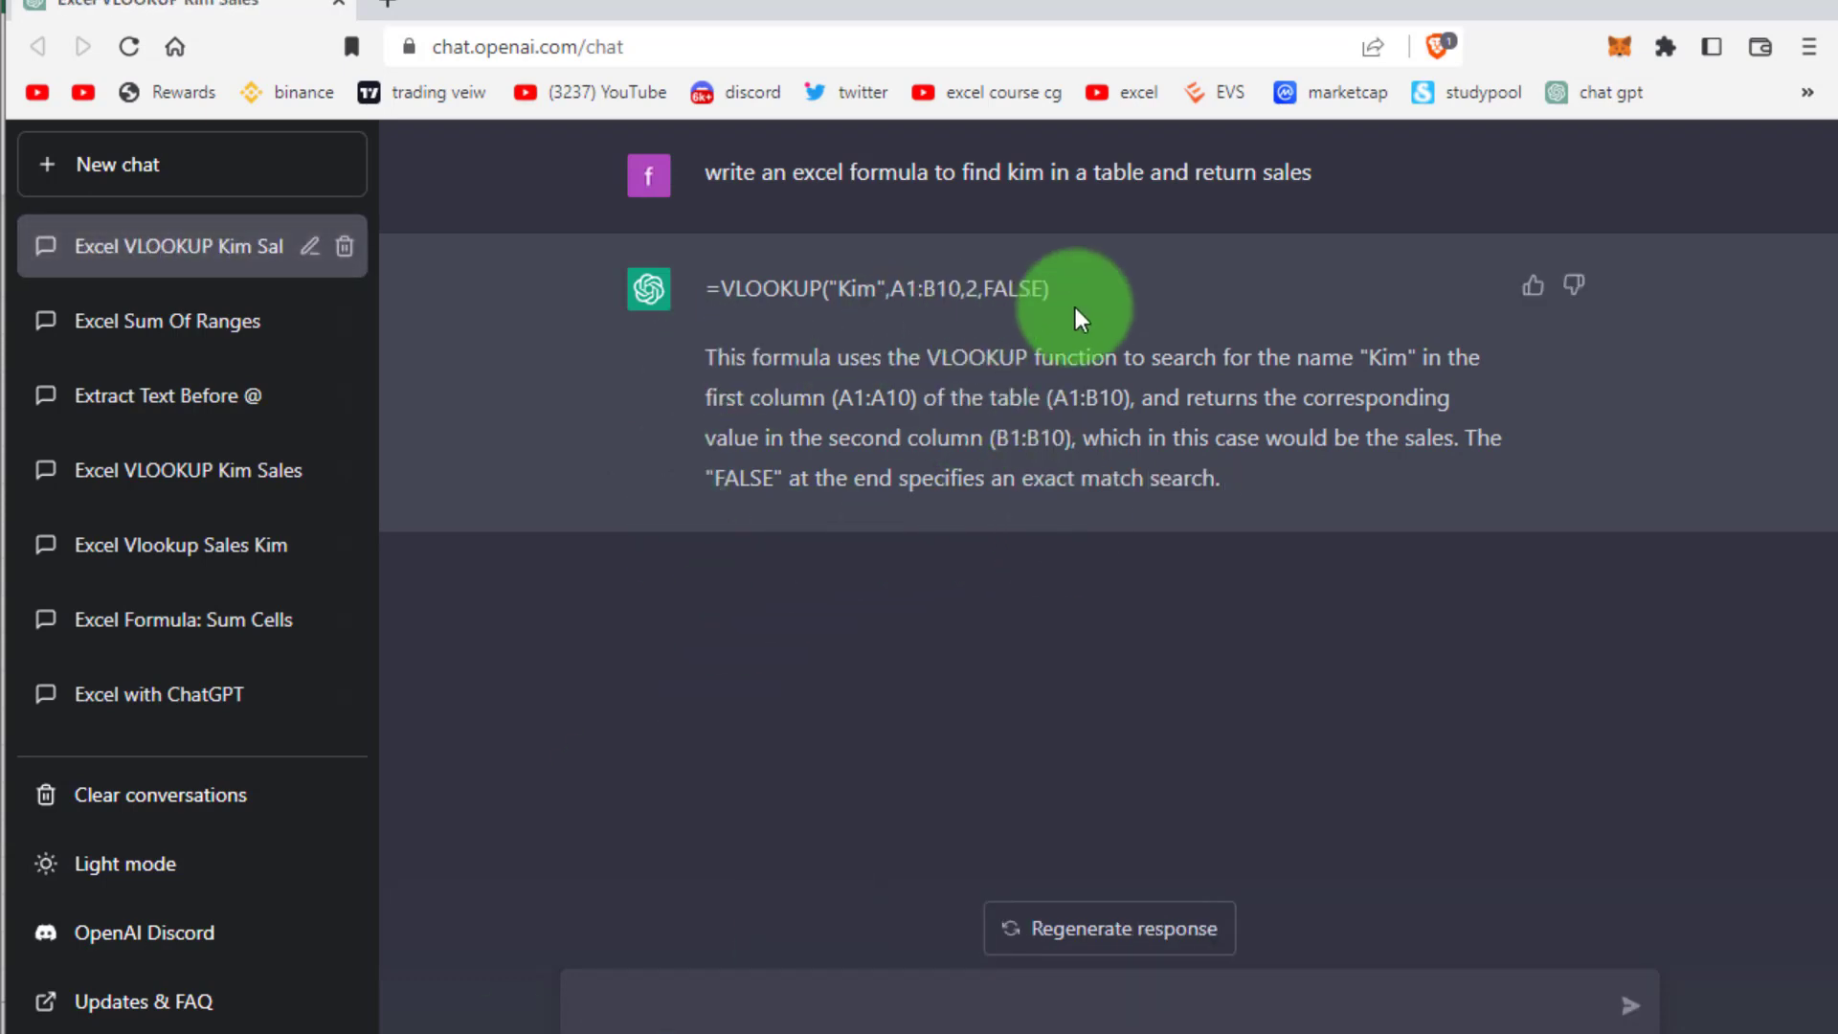
drag(1063, 286, 708, 289)
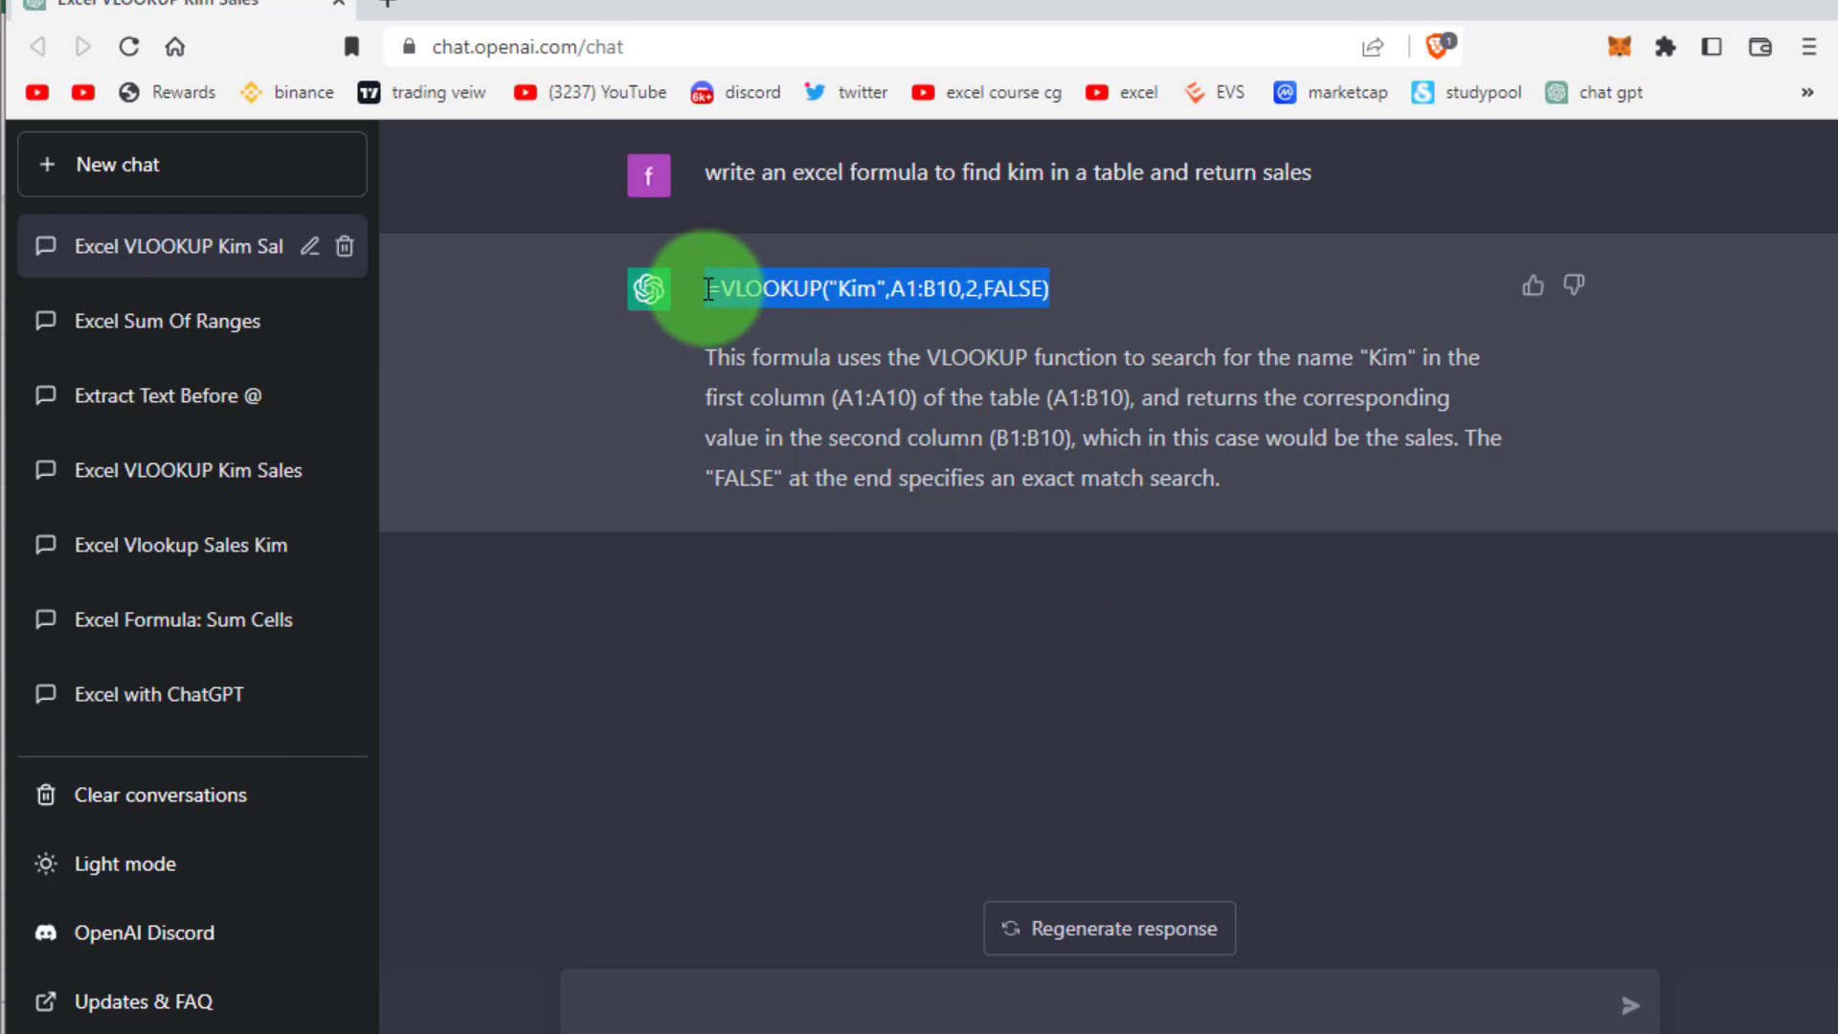
right_click(743, 295)
click(791, 316)
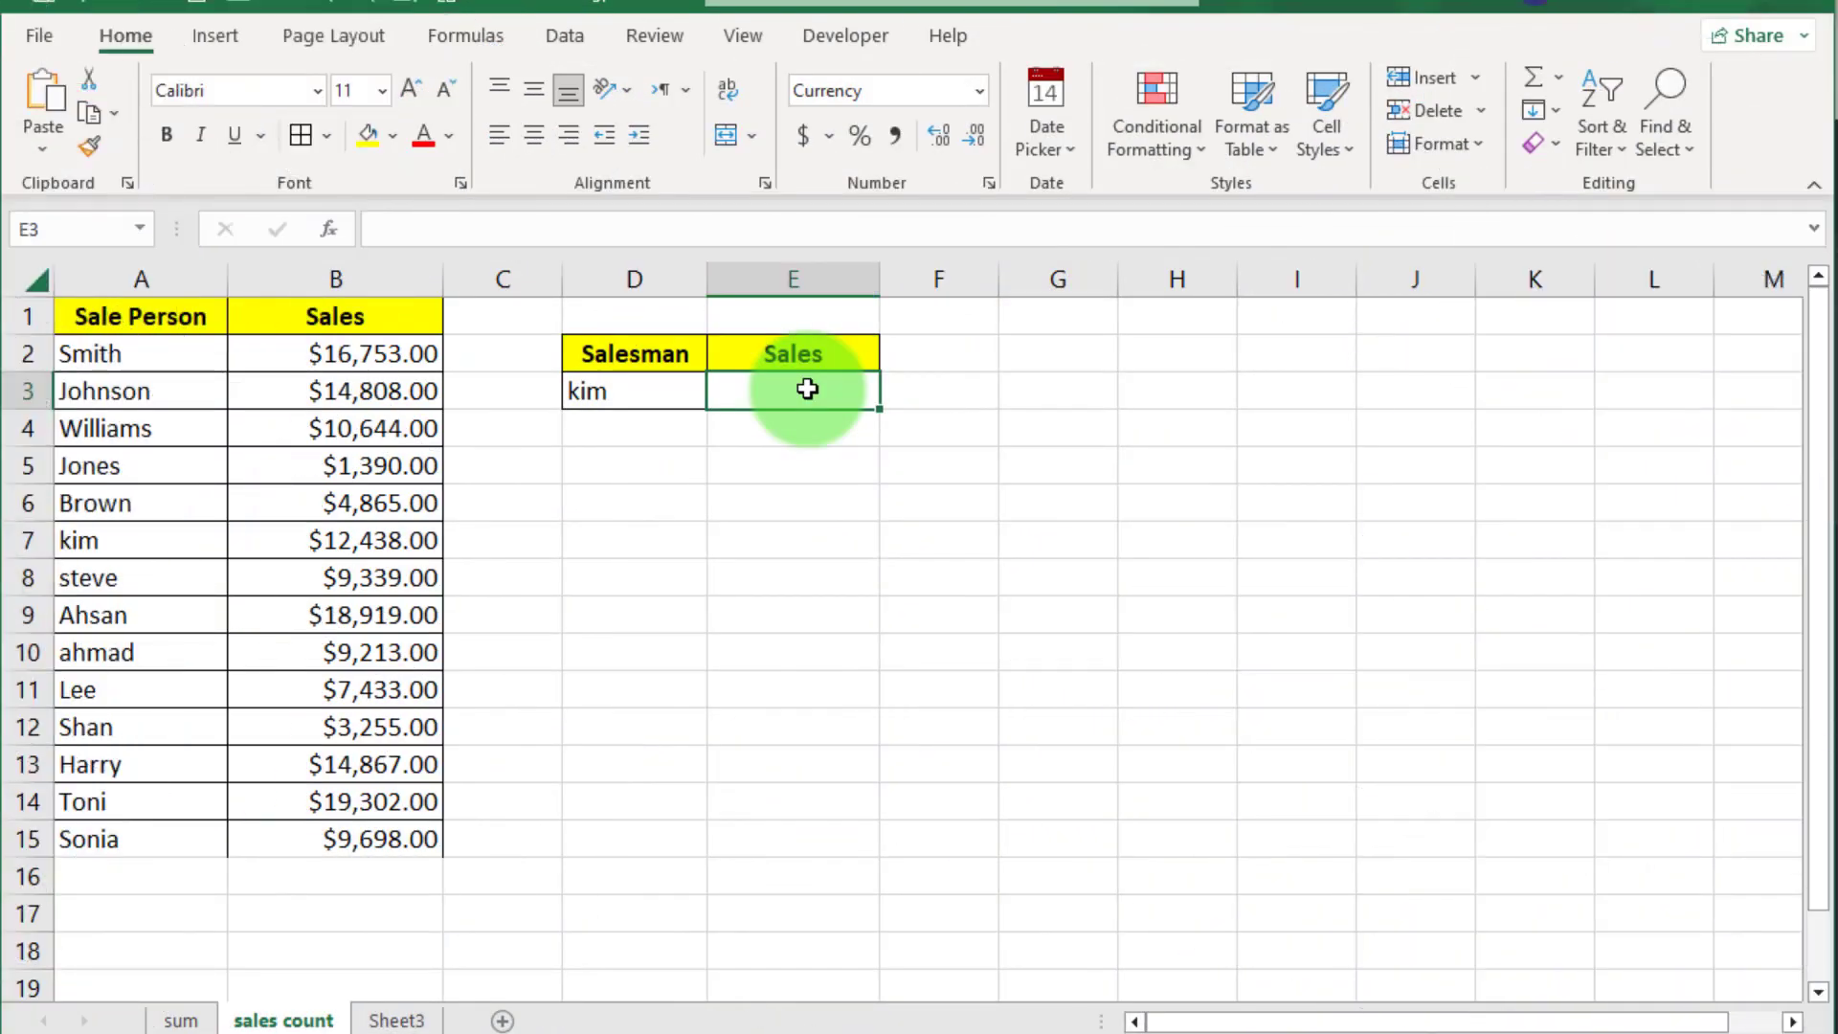
Paste the VLOOKUP into E3 and change its range from A1:B10 to A2:B15
right_click(807, 388)
click(915, 619)
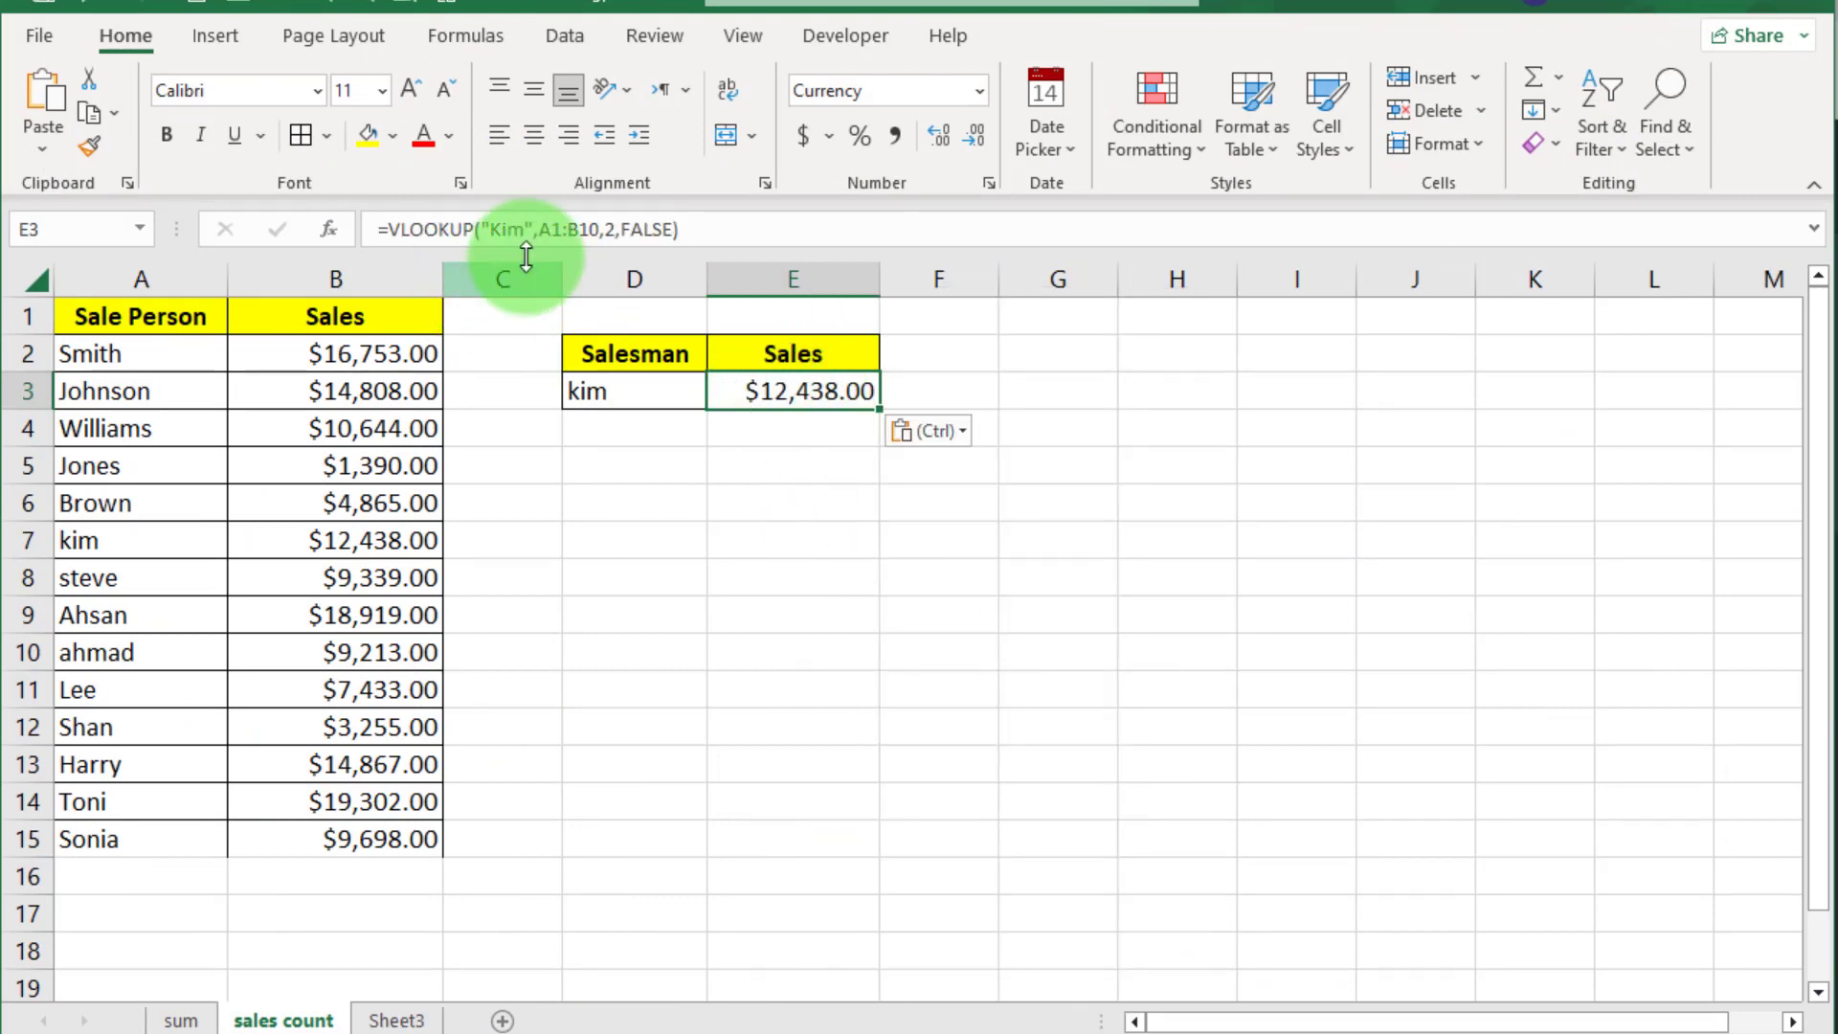
click(565, 230)
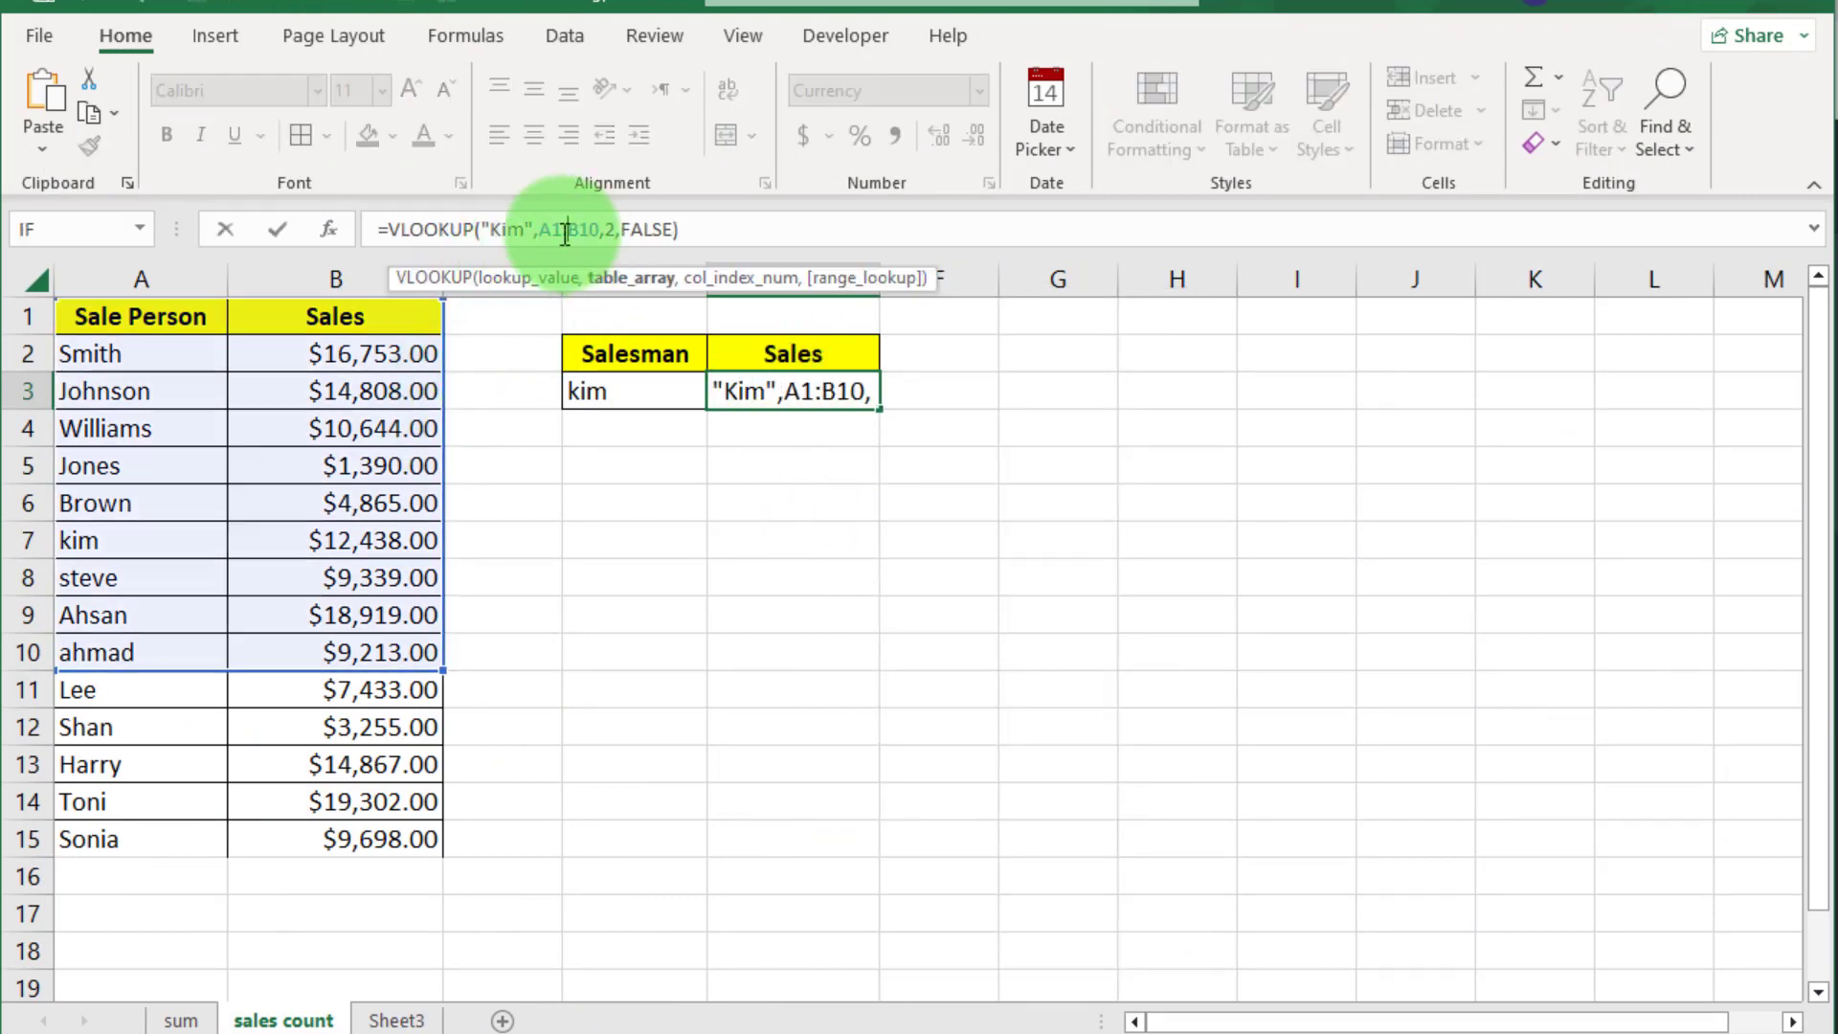
click(552, 229)
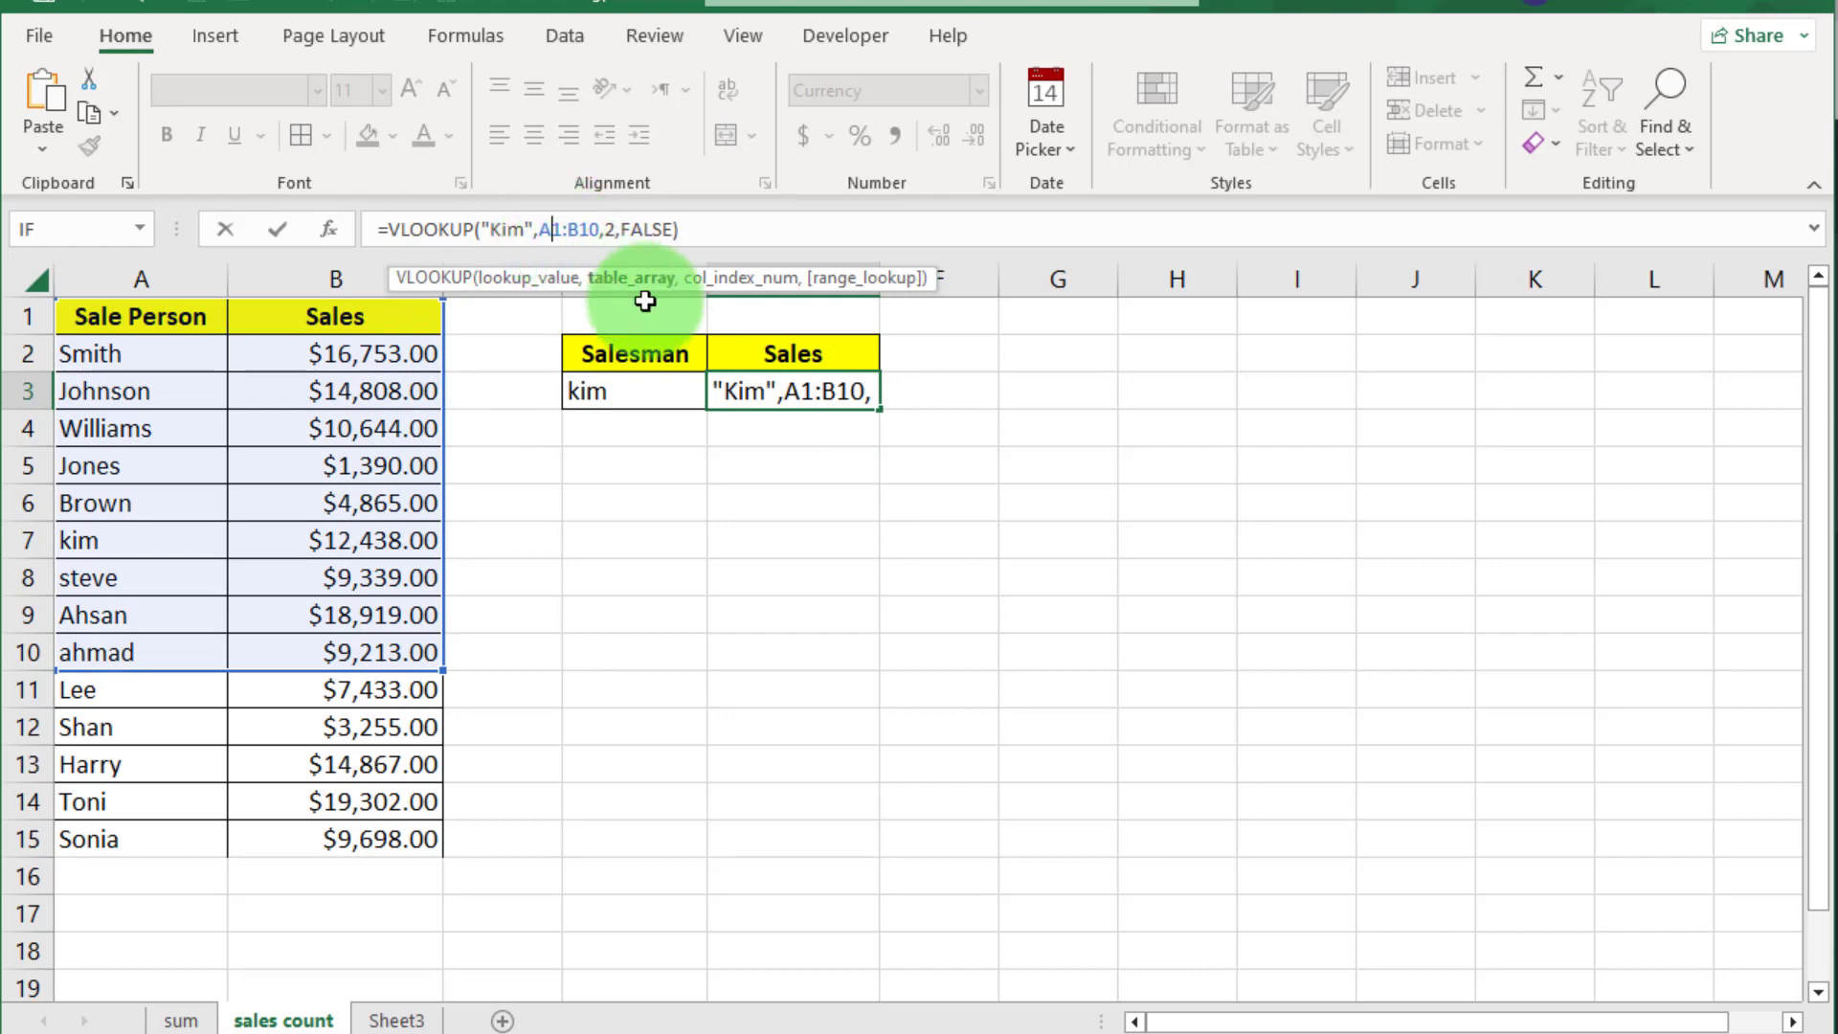
key(Delete)
text(2)
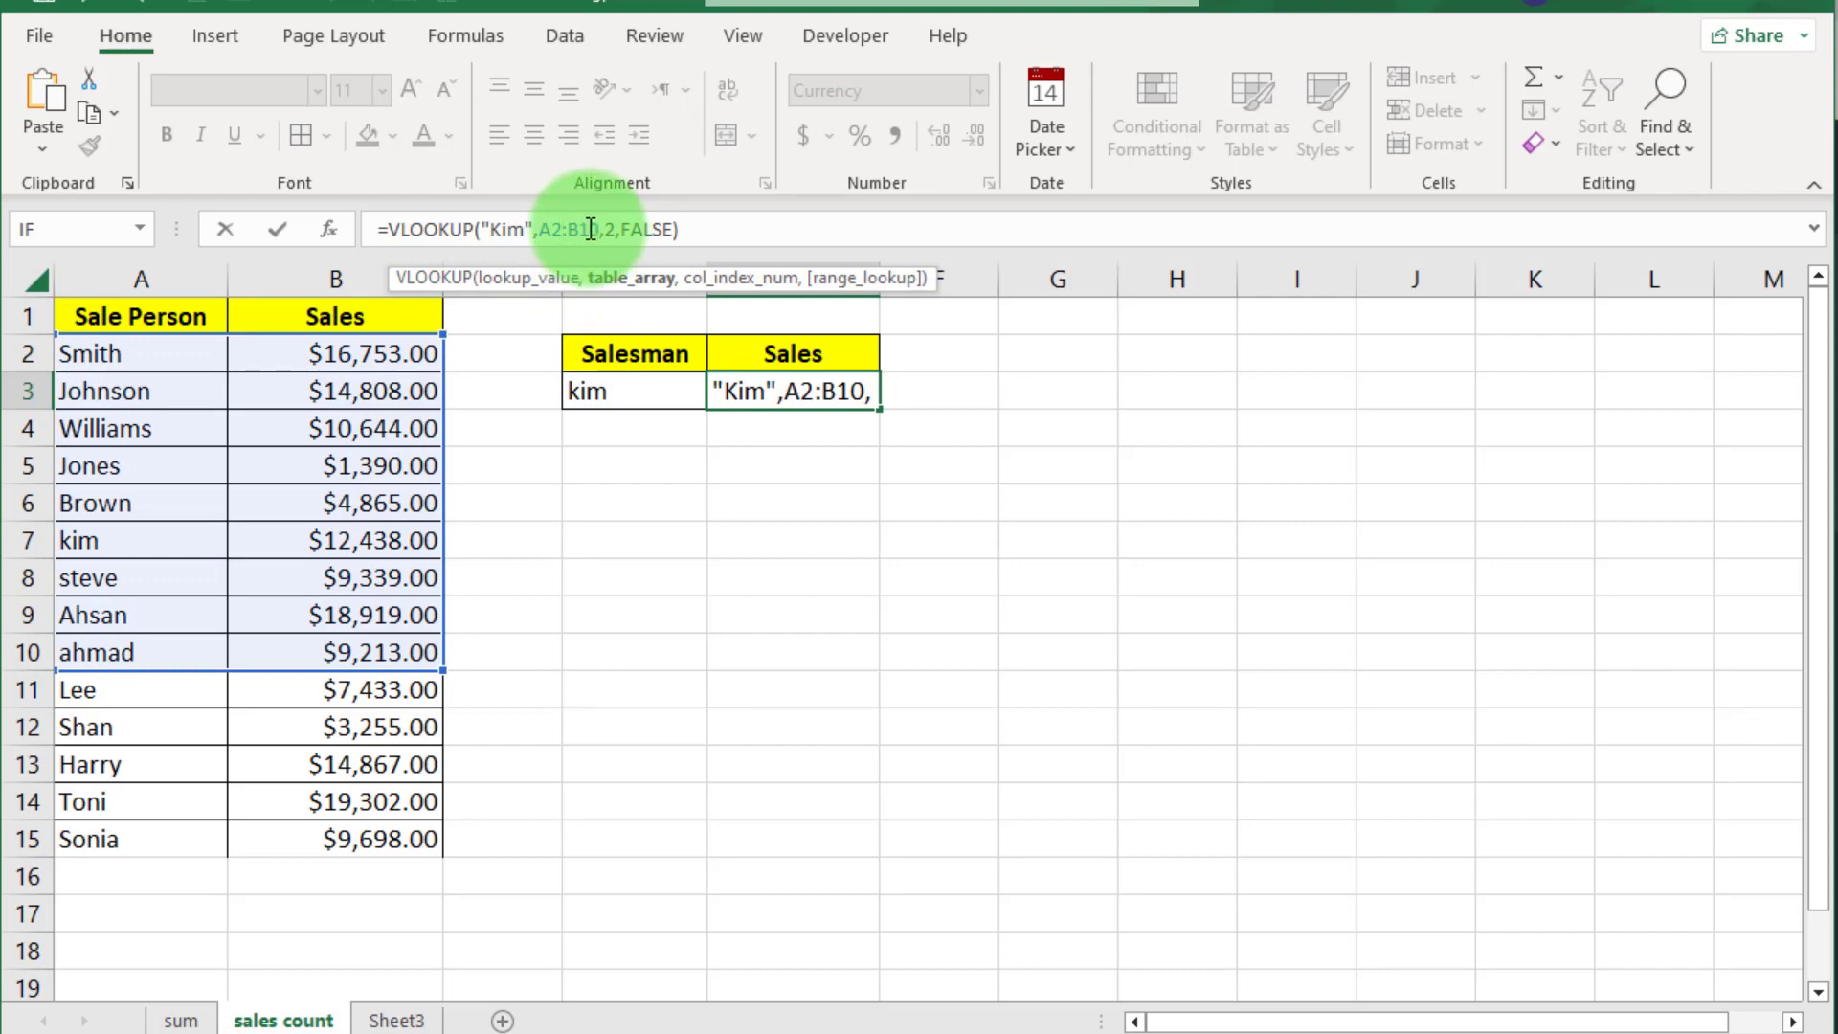
key(Delete)
text(5)
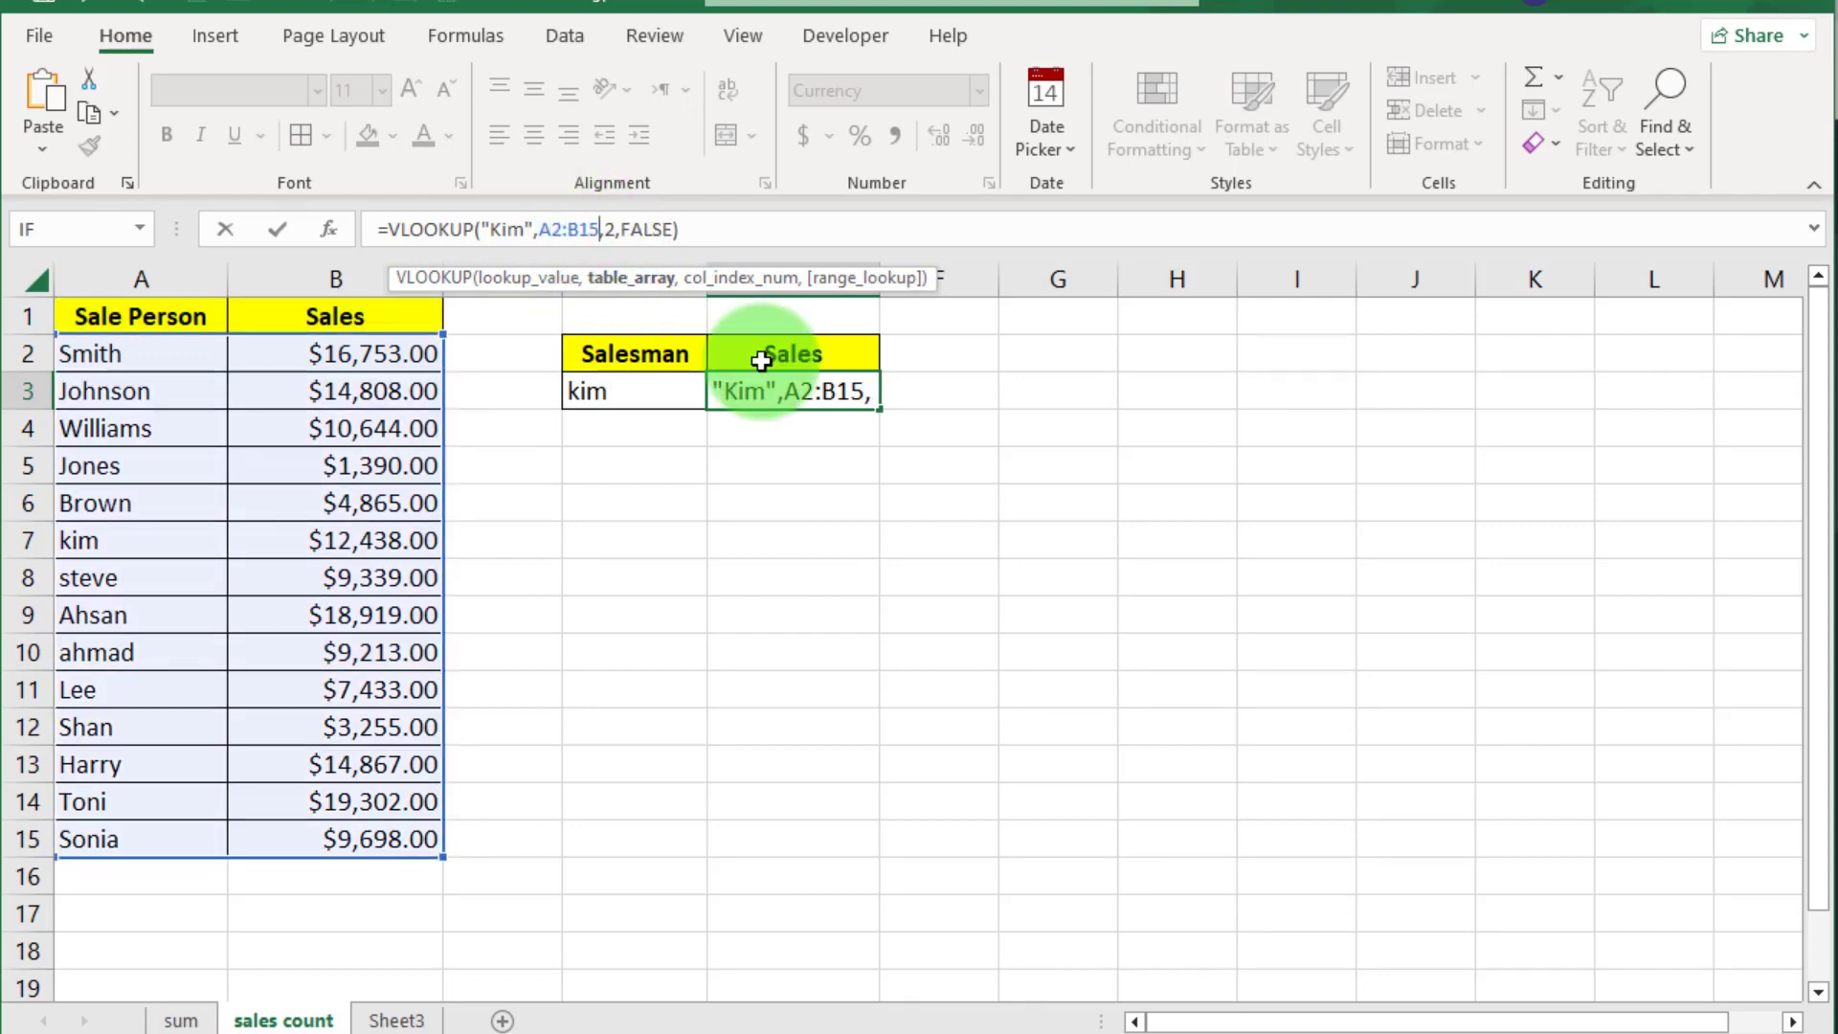
click(702, 237)
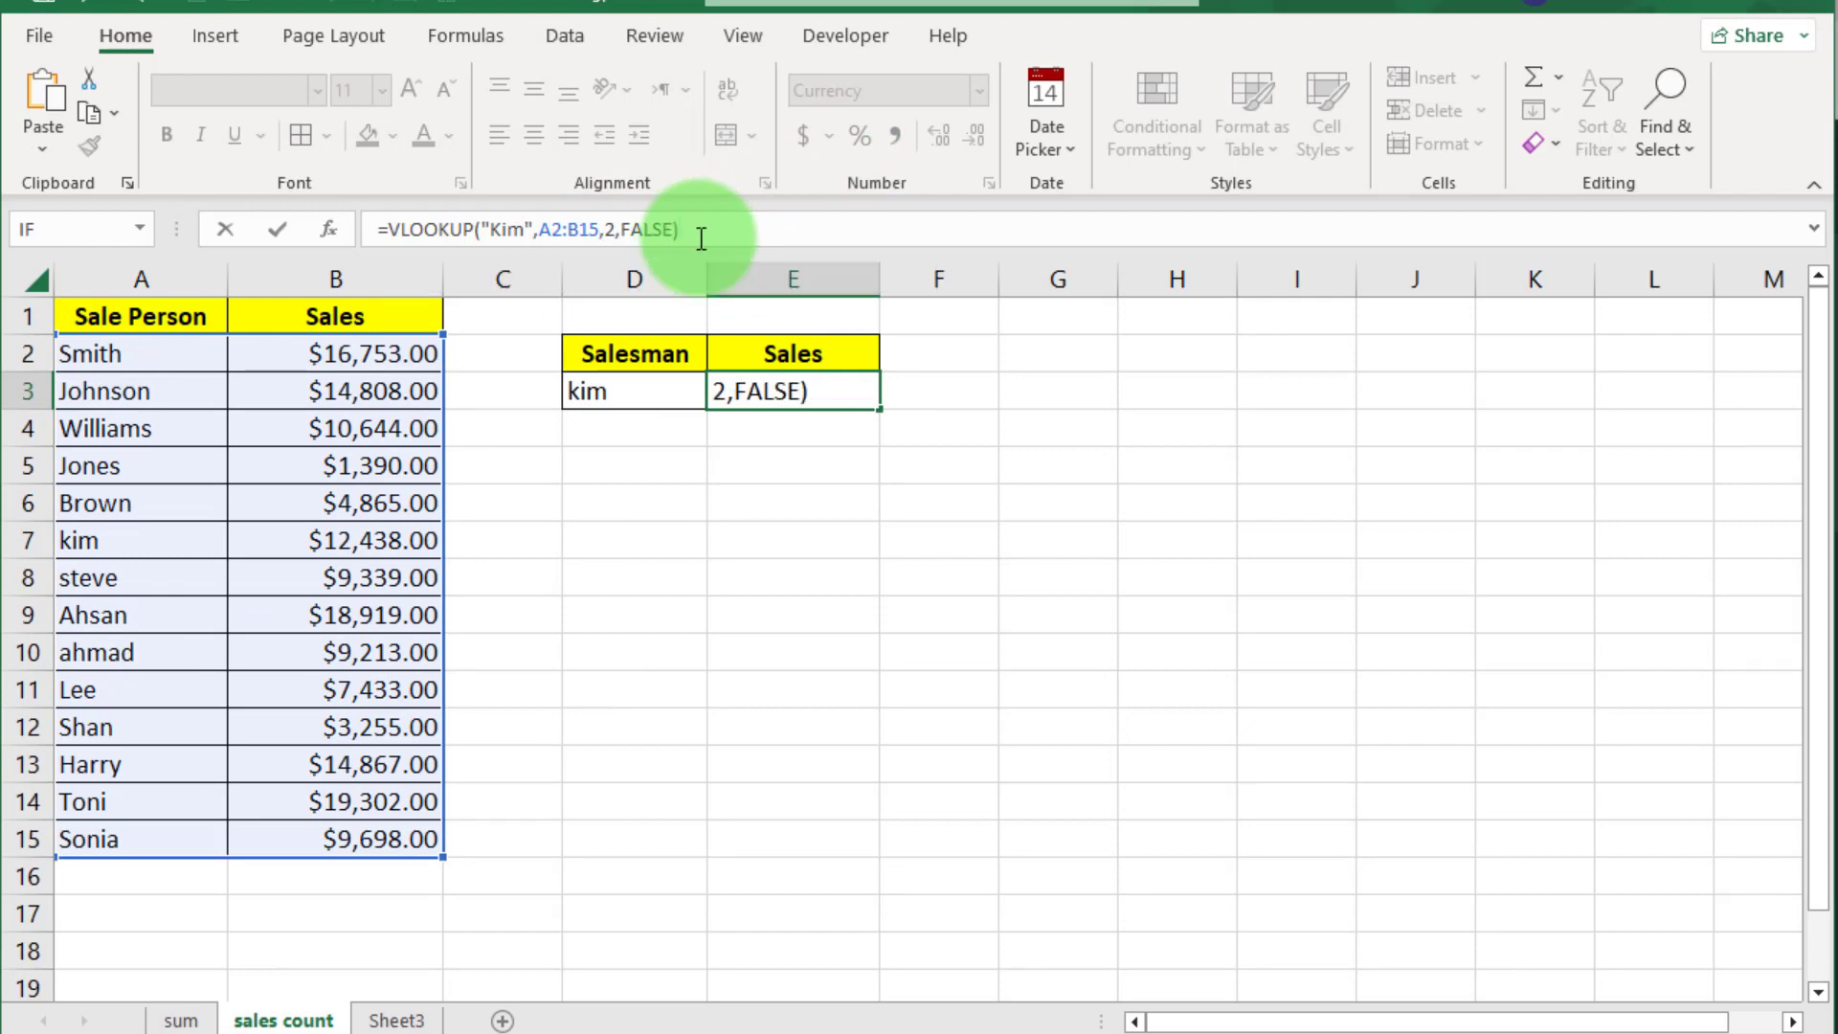
key(Return)
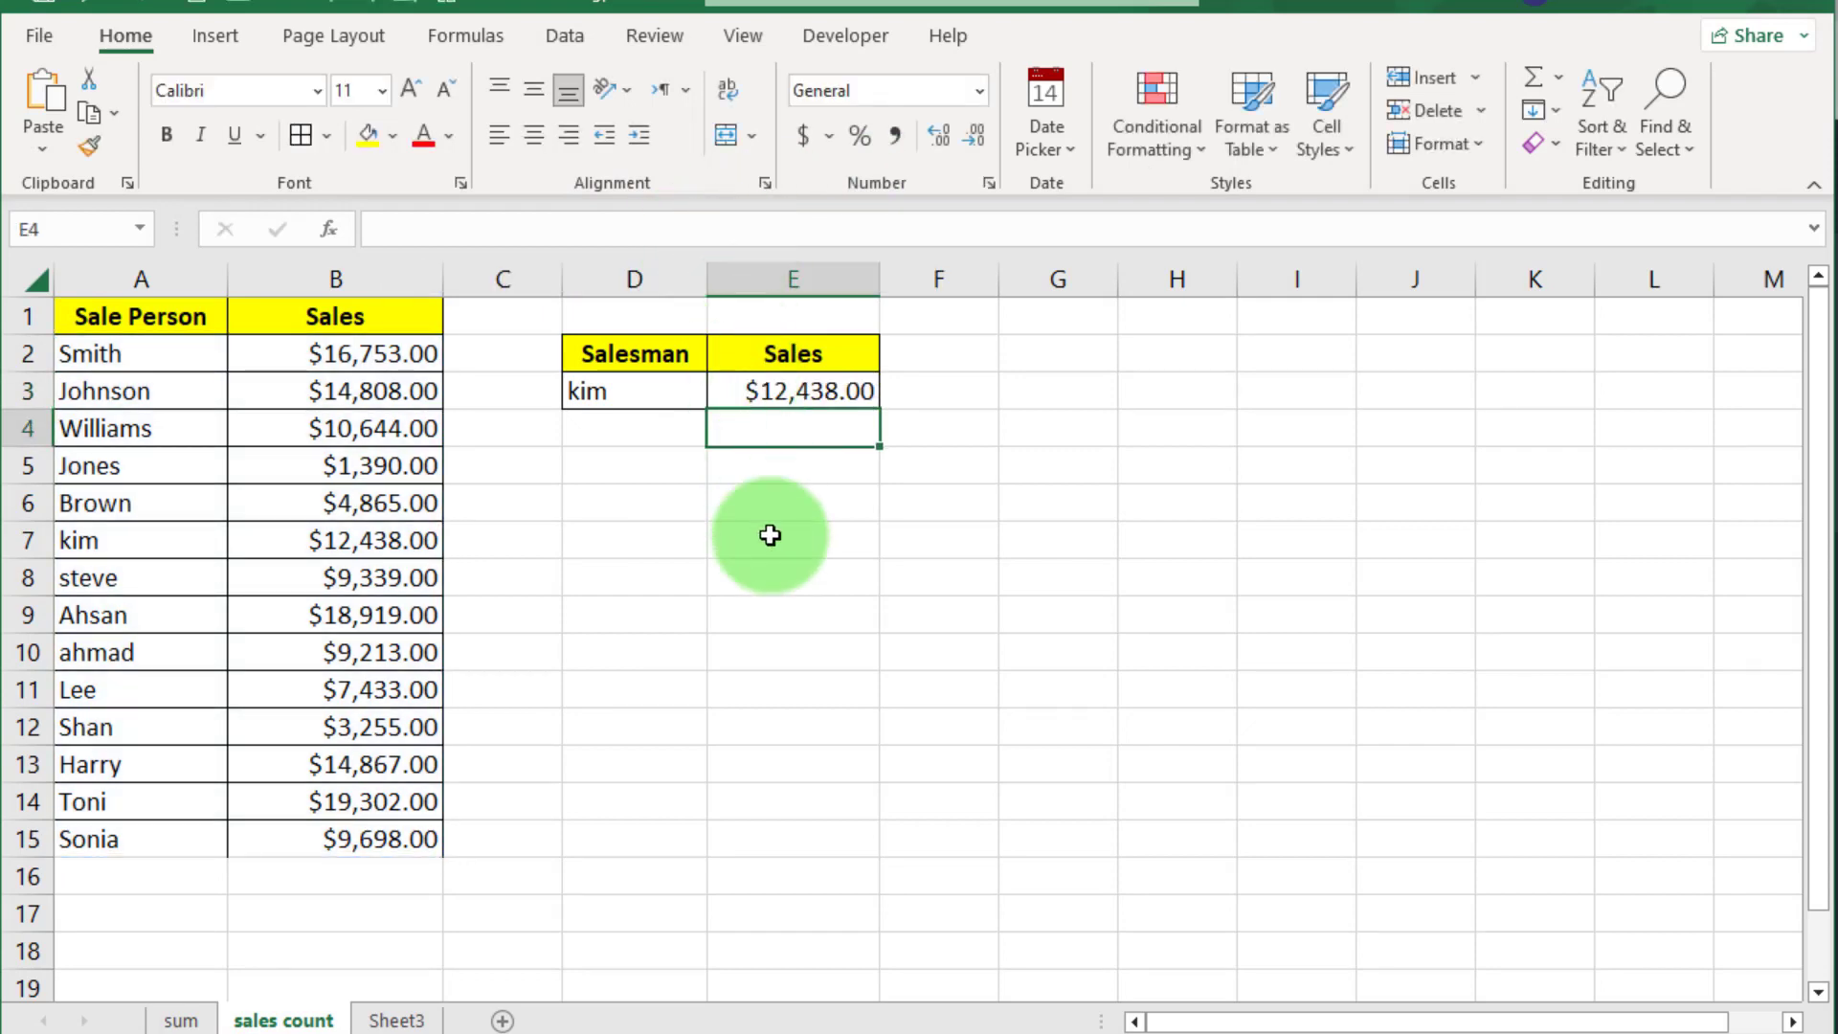
Select kim's name and the $12,438.00 result in E3 to check it
click(772, 538)
click(746, 393)
drag(660, 390, 821, 390)
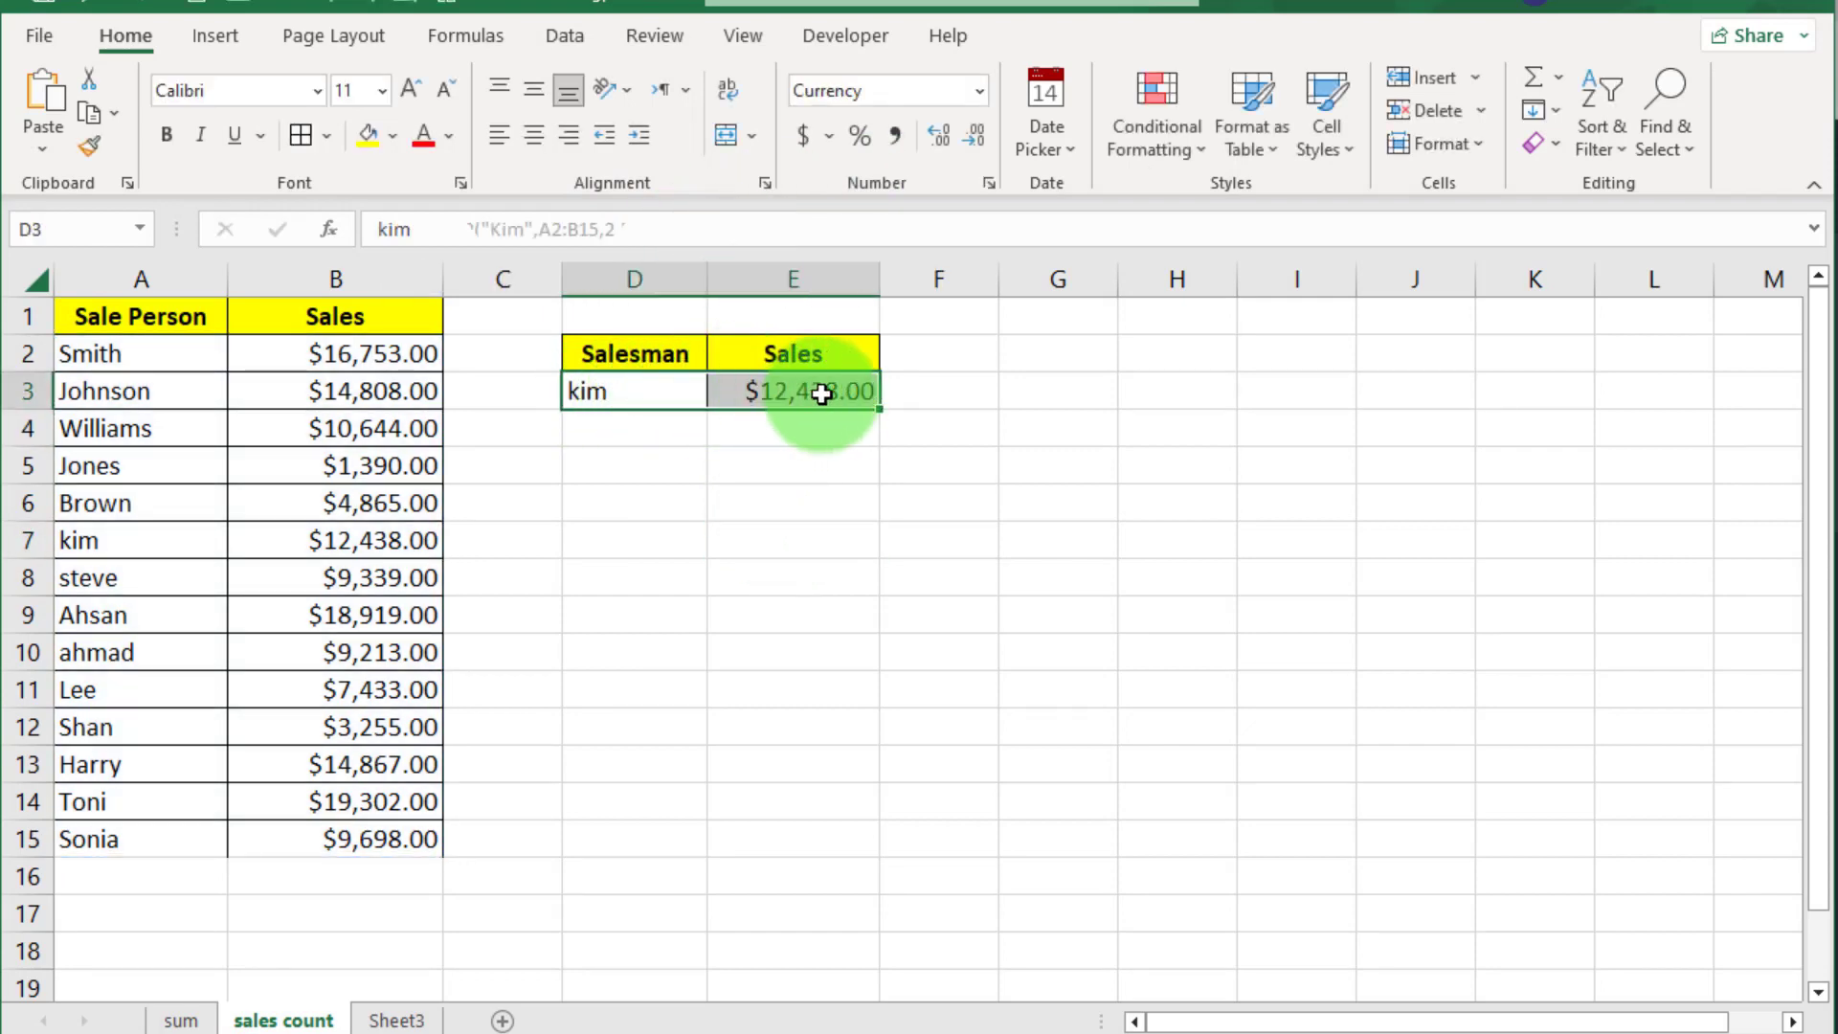
click(804, 455)
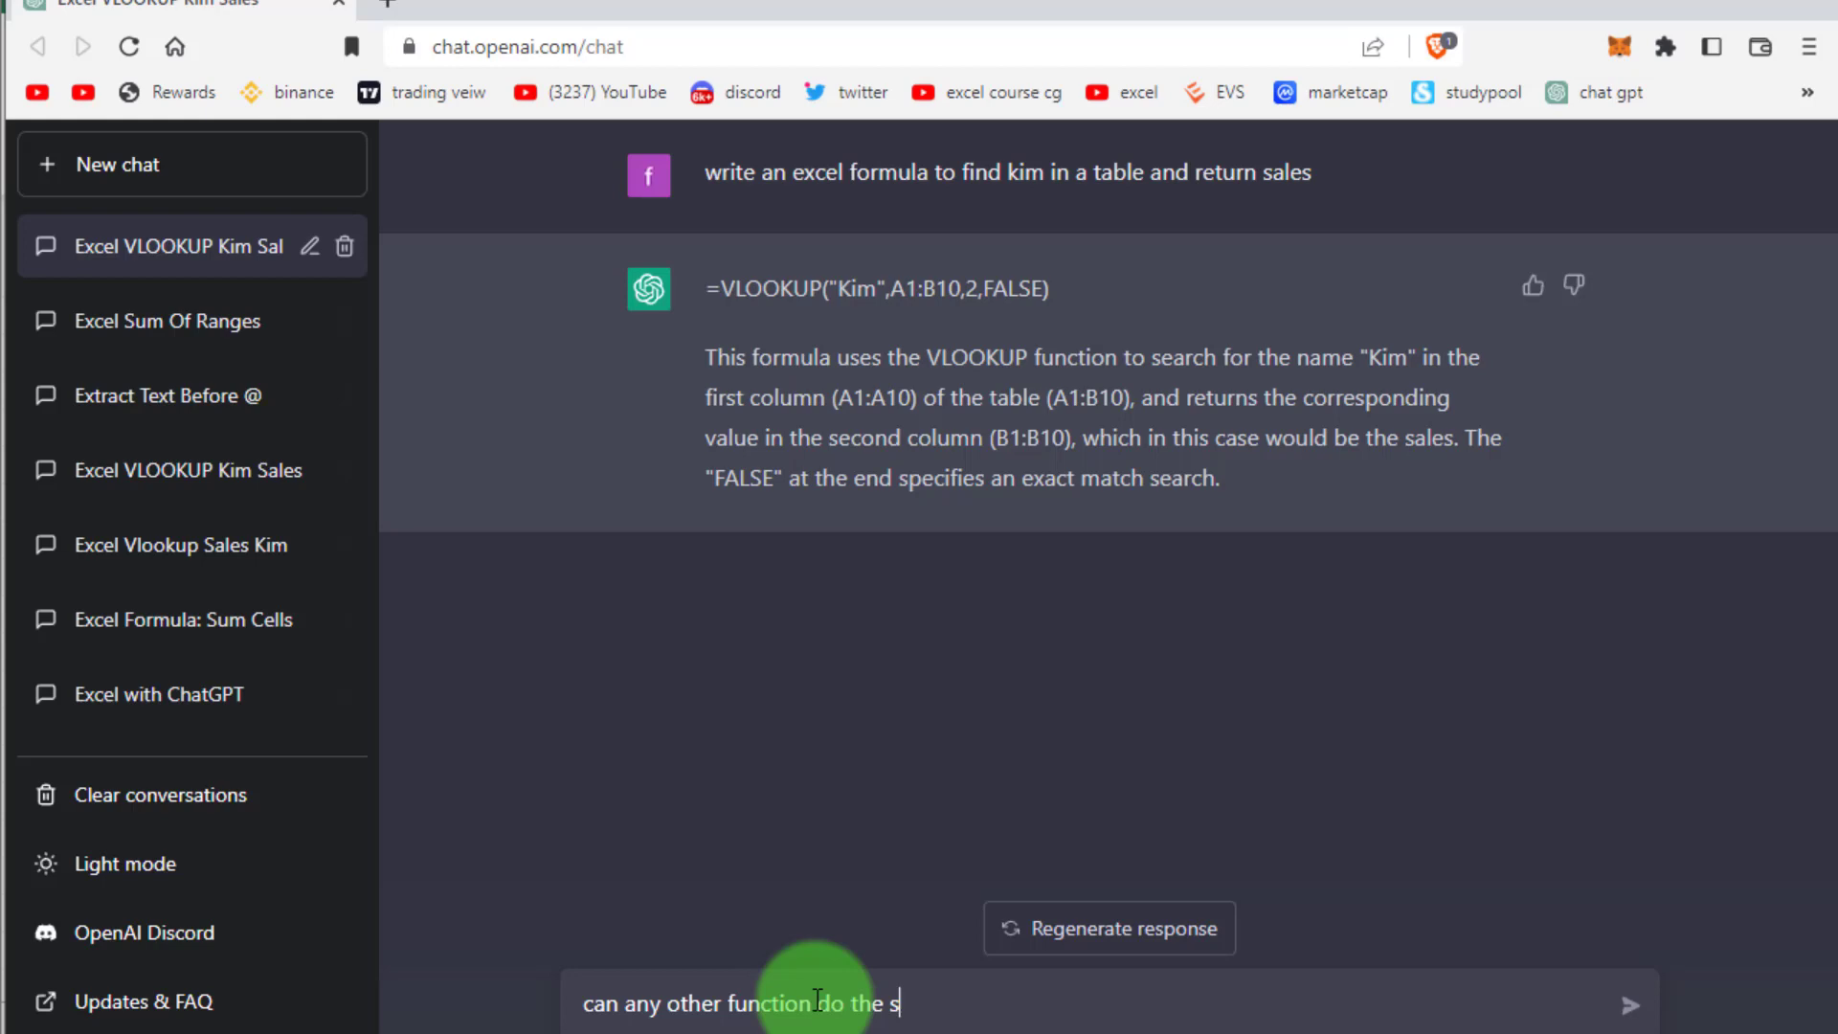
Ask for alternative lookup functions and copy =INDEX(B1:B10,MATCH('Kim',A1:A10,0))
text(ing)
key(Return)
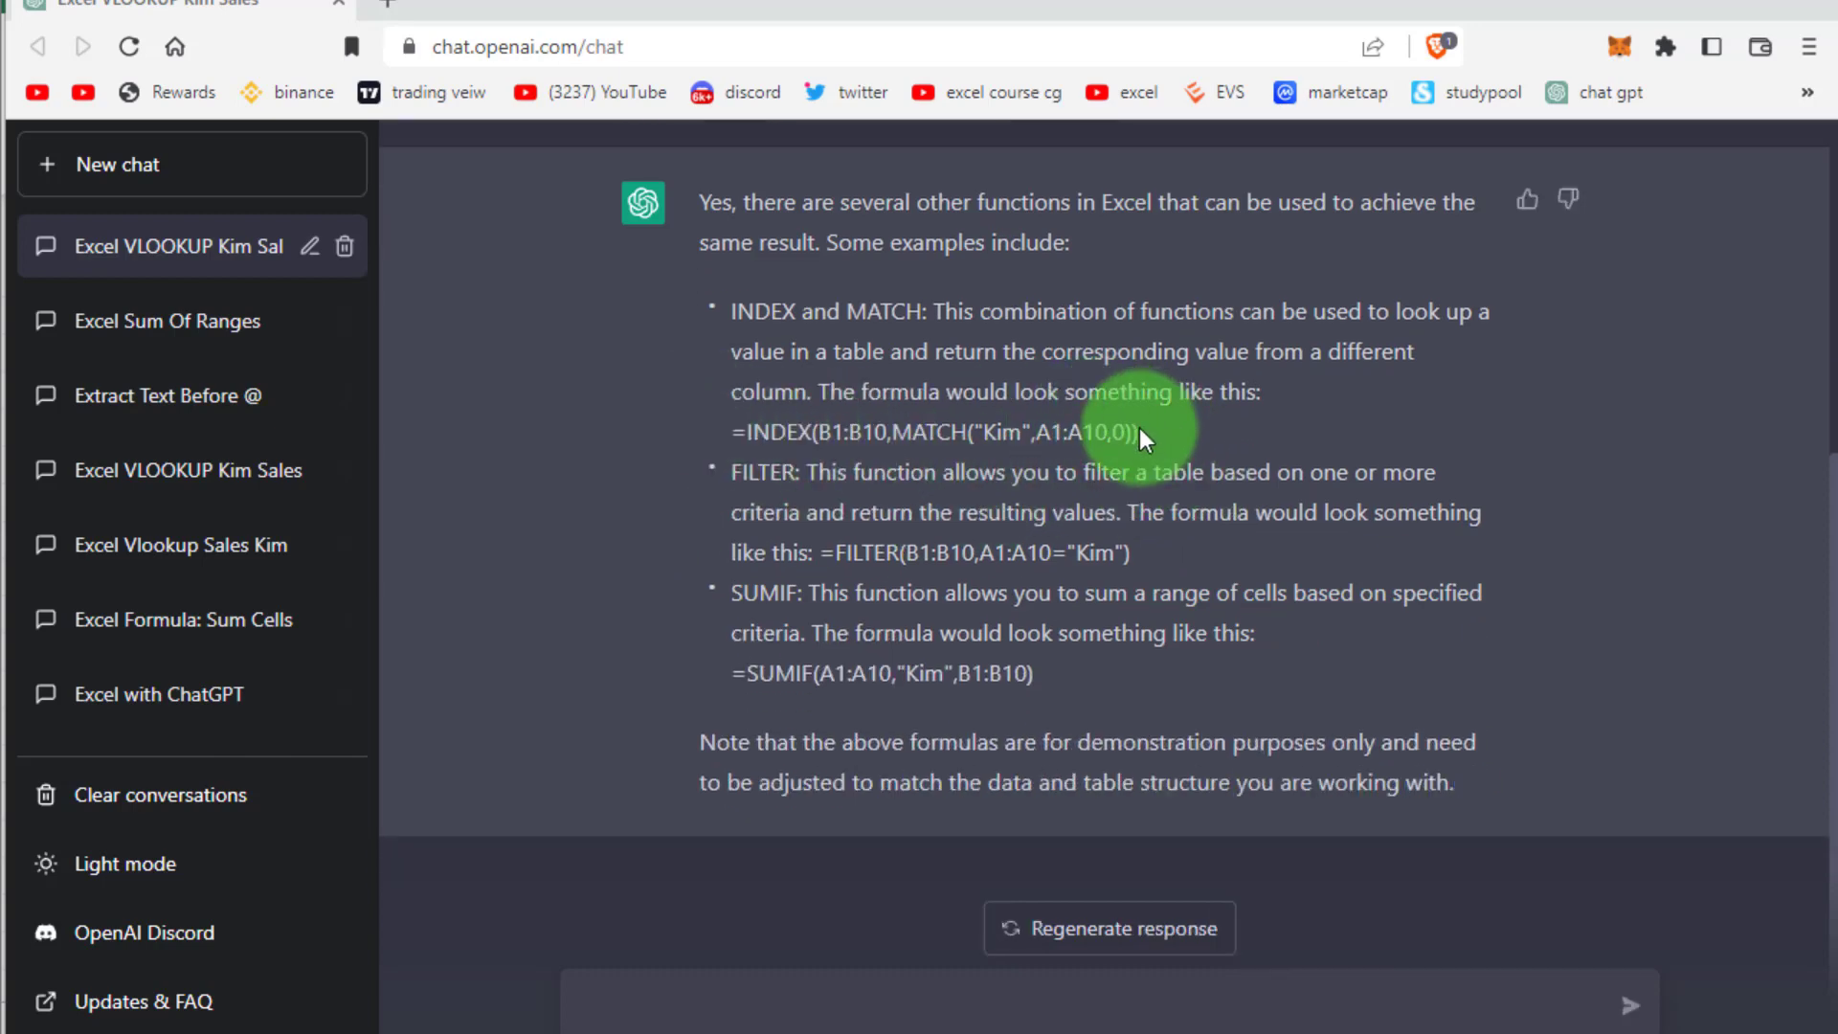
drag(1139, 430, 736, 427)
key(ctrl+c)
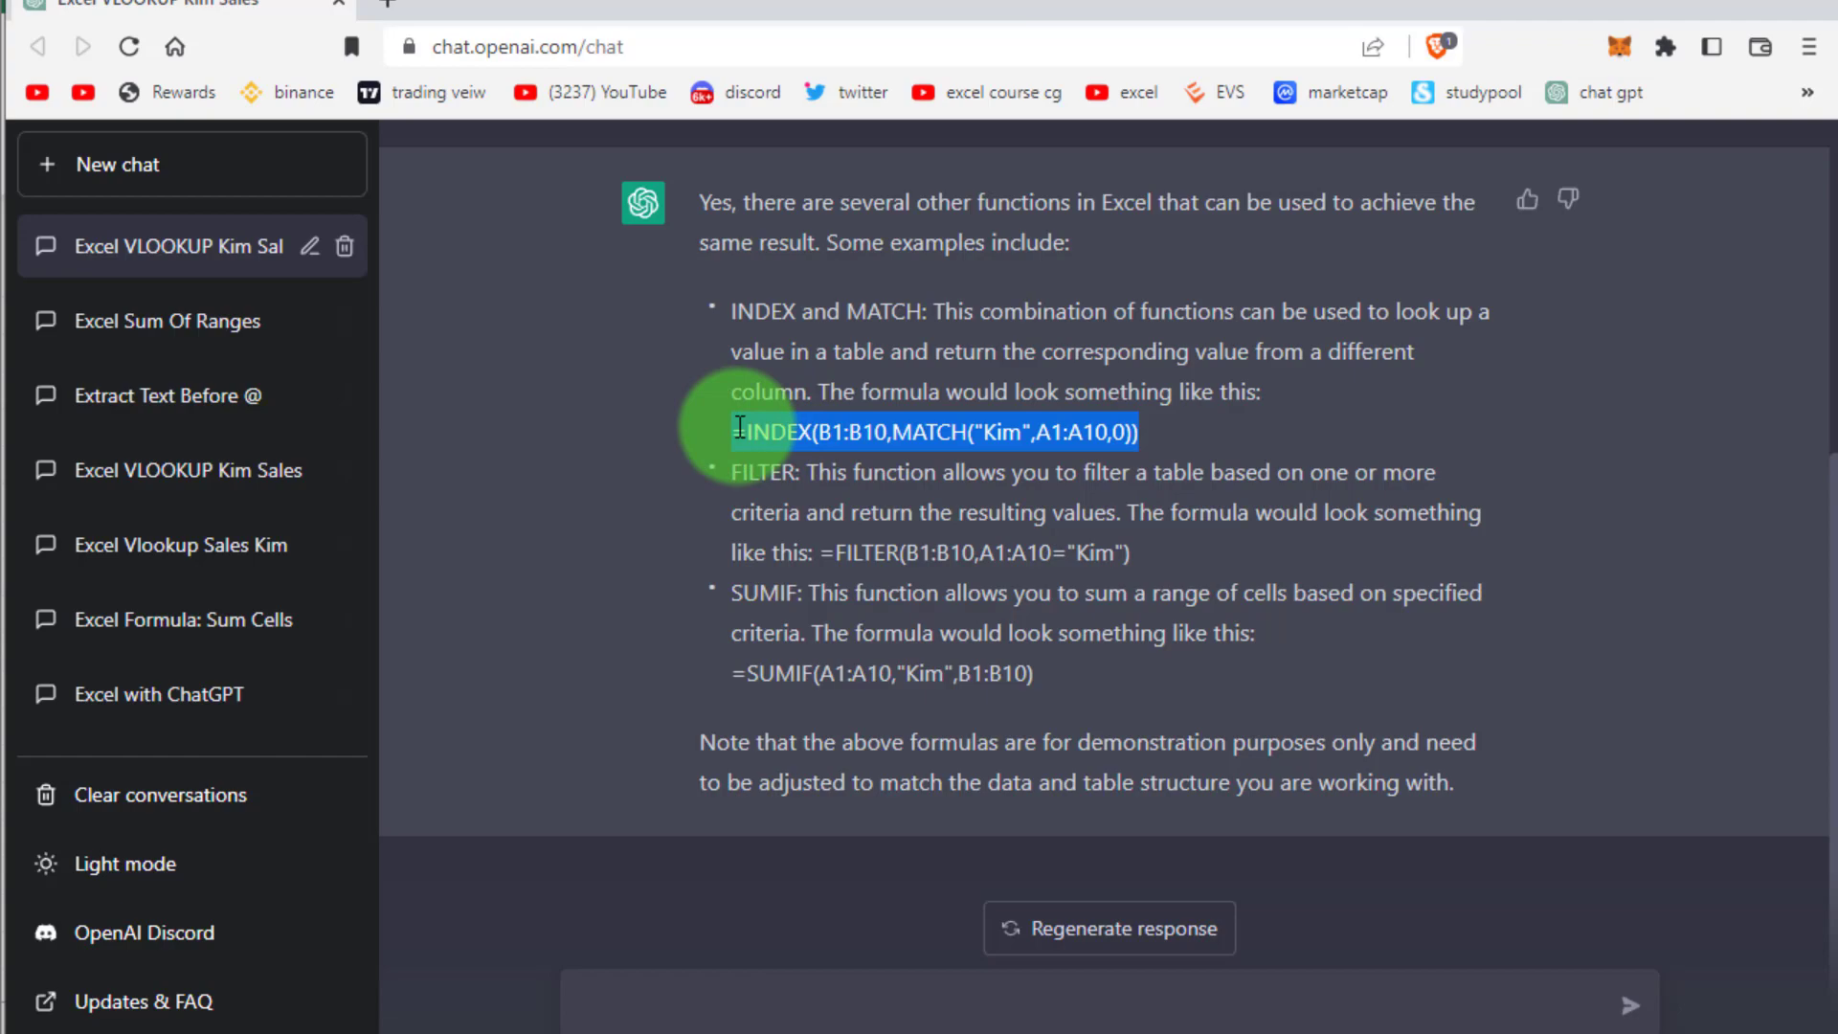
right_click(804, 435)
click(832, 444)
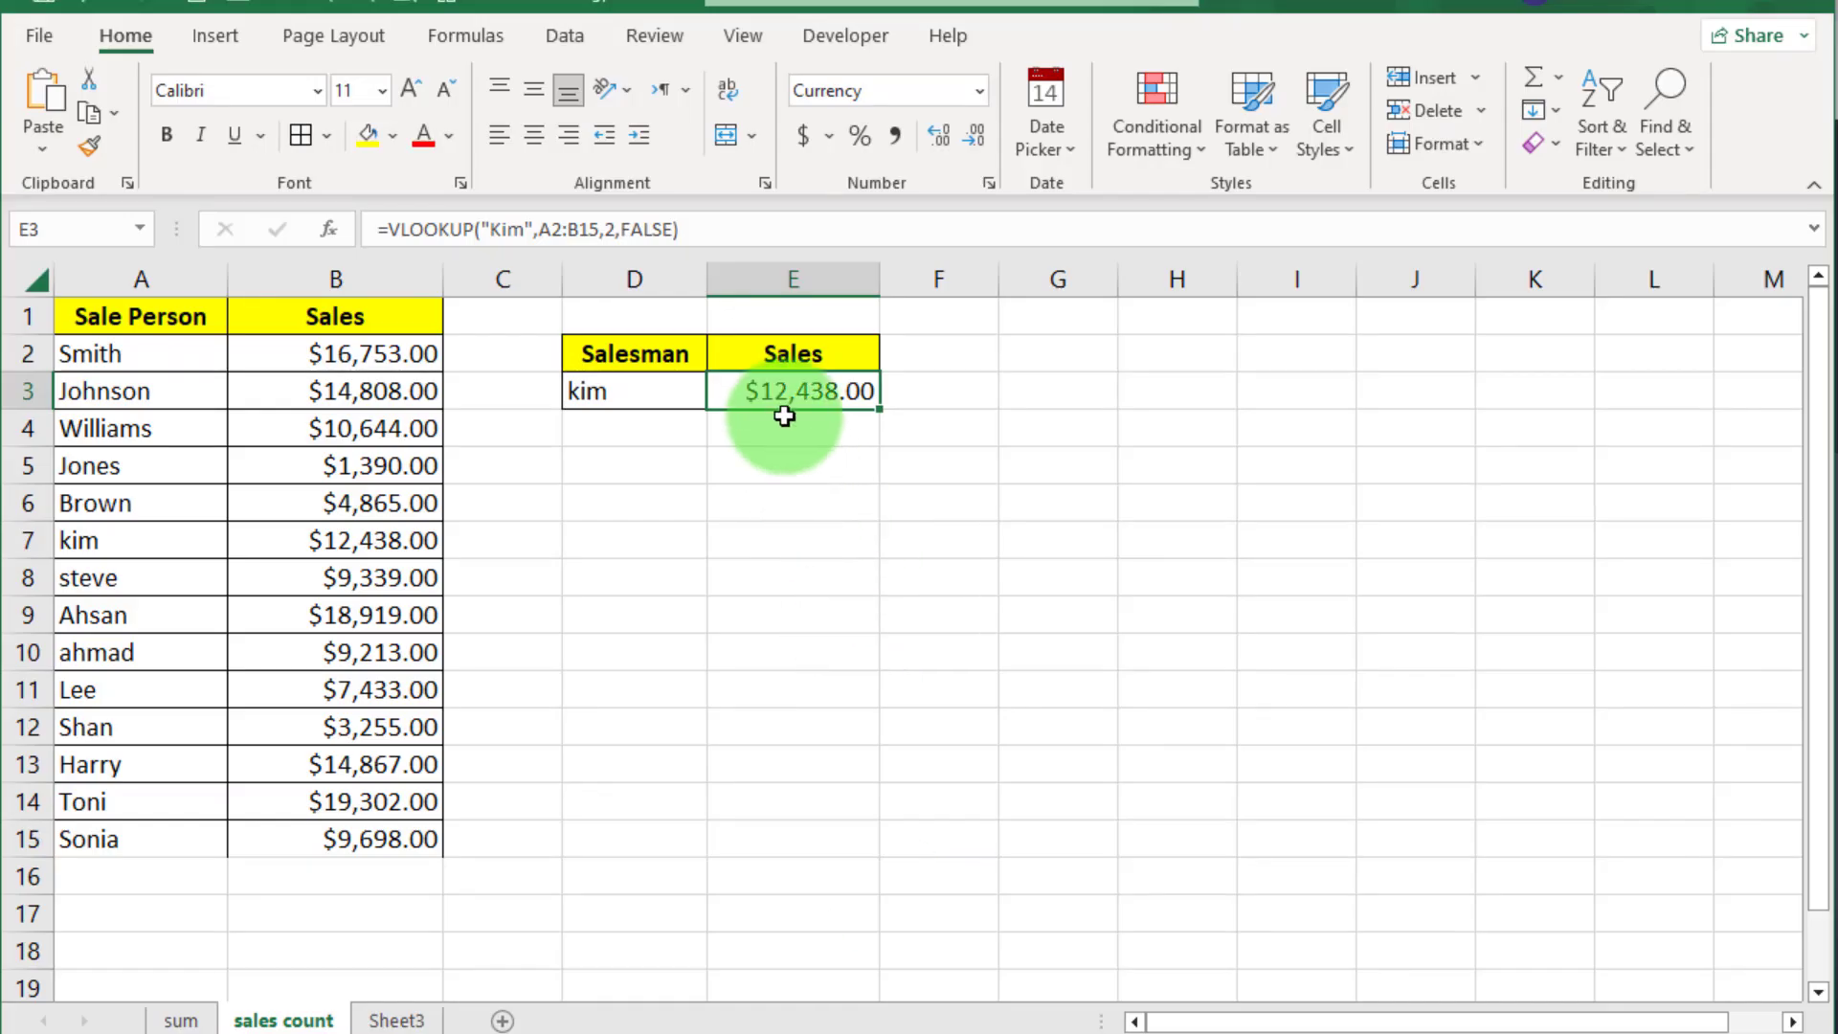
Clear the VLOOKUP from E3 and paste the INDEX/MATCH formula in its place
click(781, 391)
key(Delete)
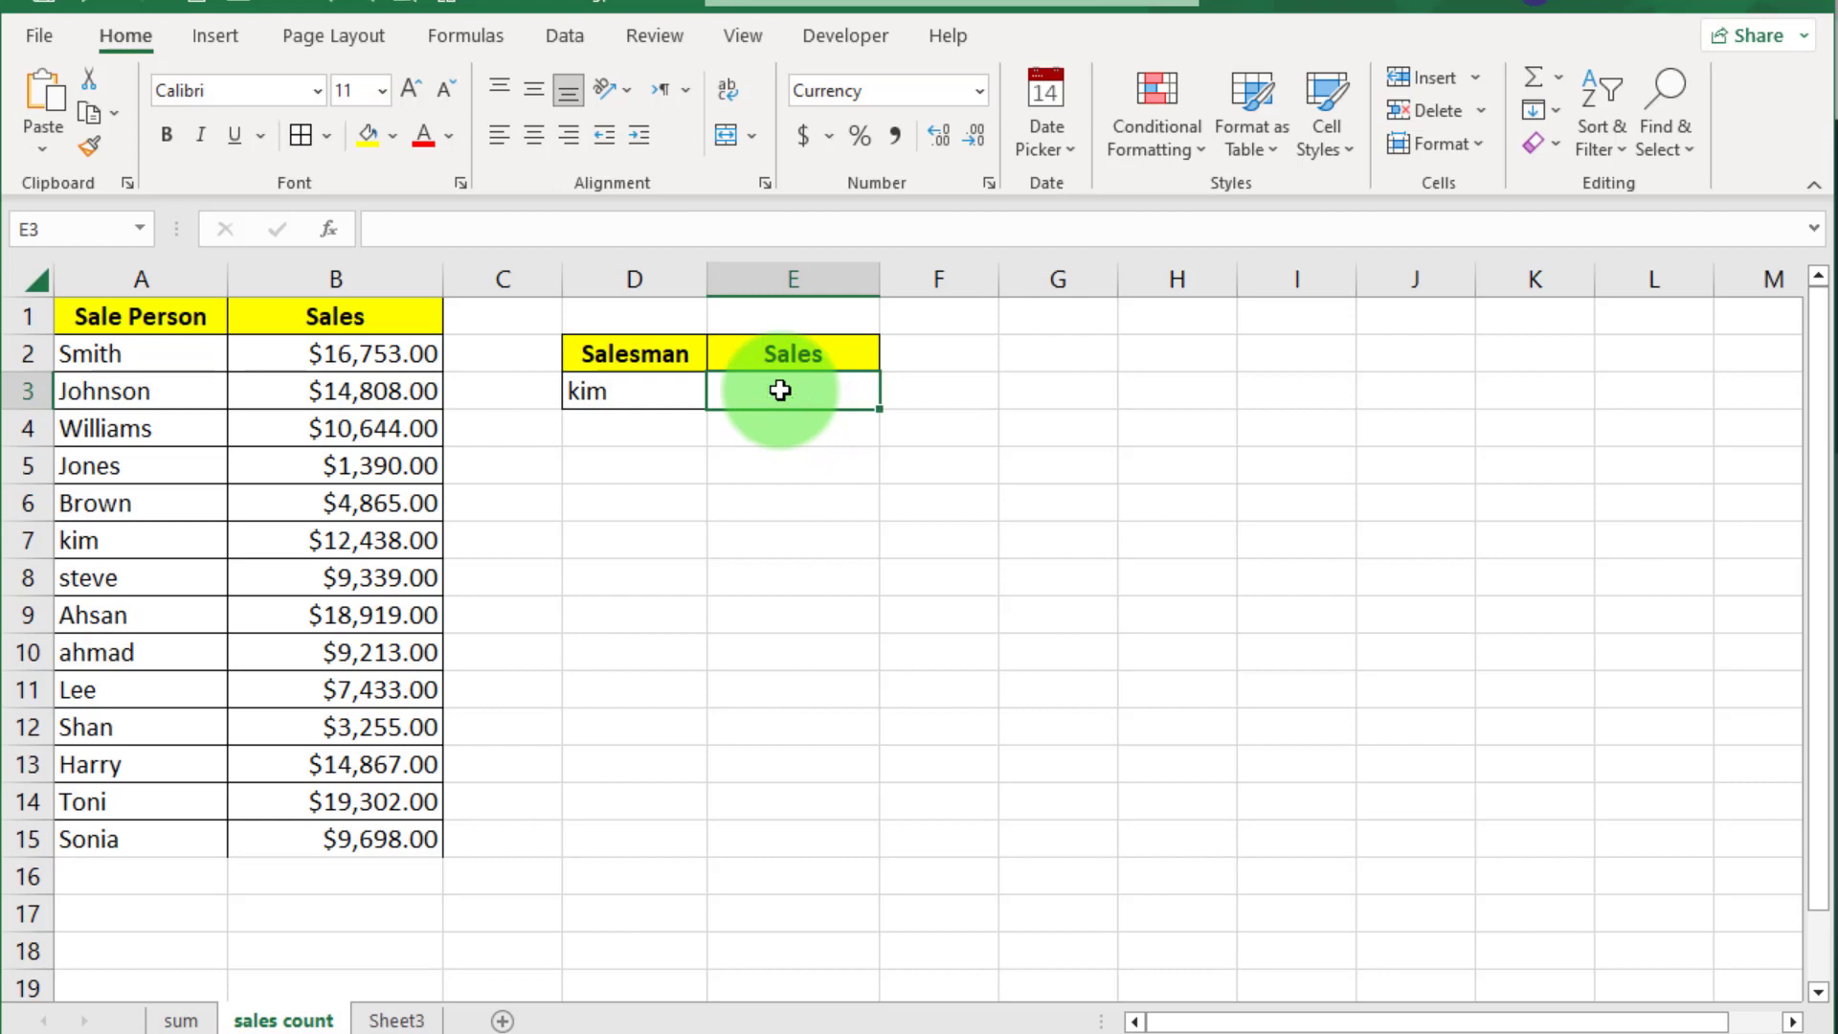
right_click(780, 391)
click(849, 628)
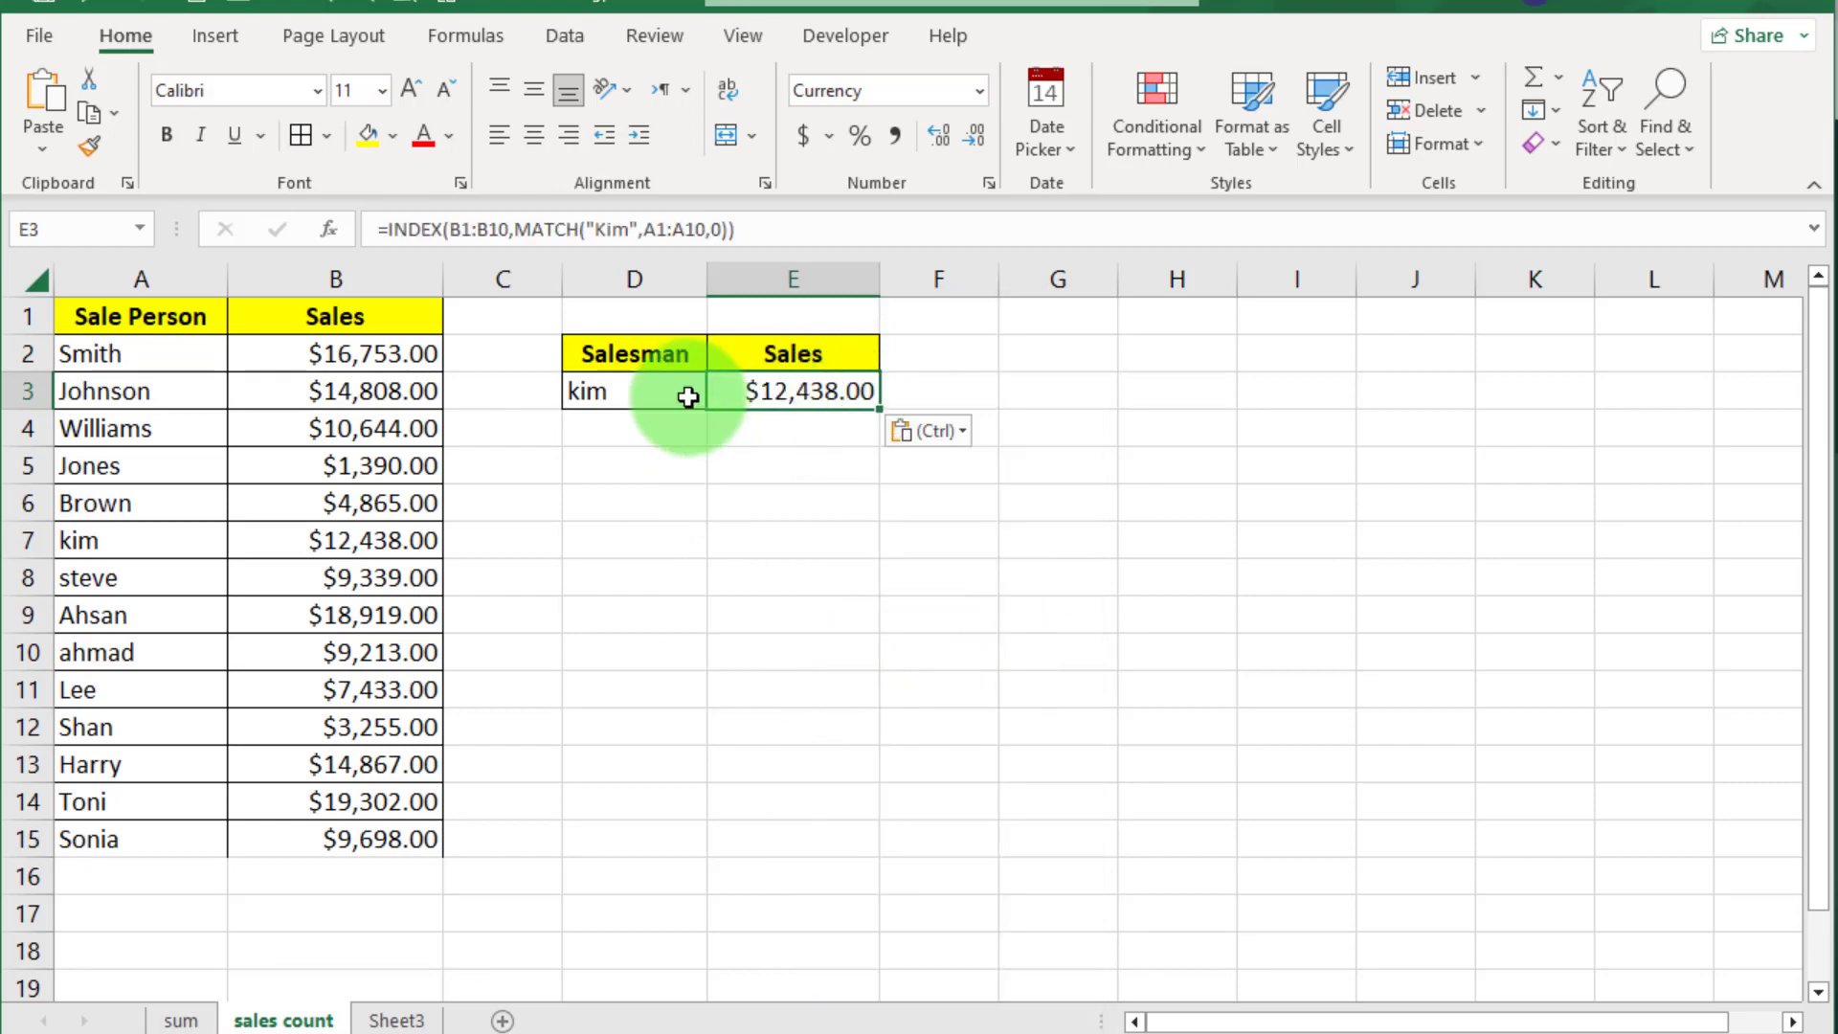
Extend the INDEX range to B1:B15 and the MATCH range to A1:A15
click(503, 230)
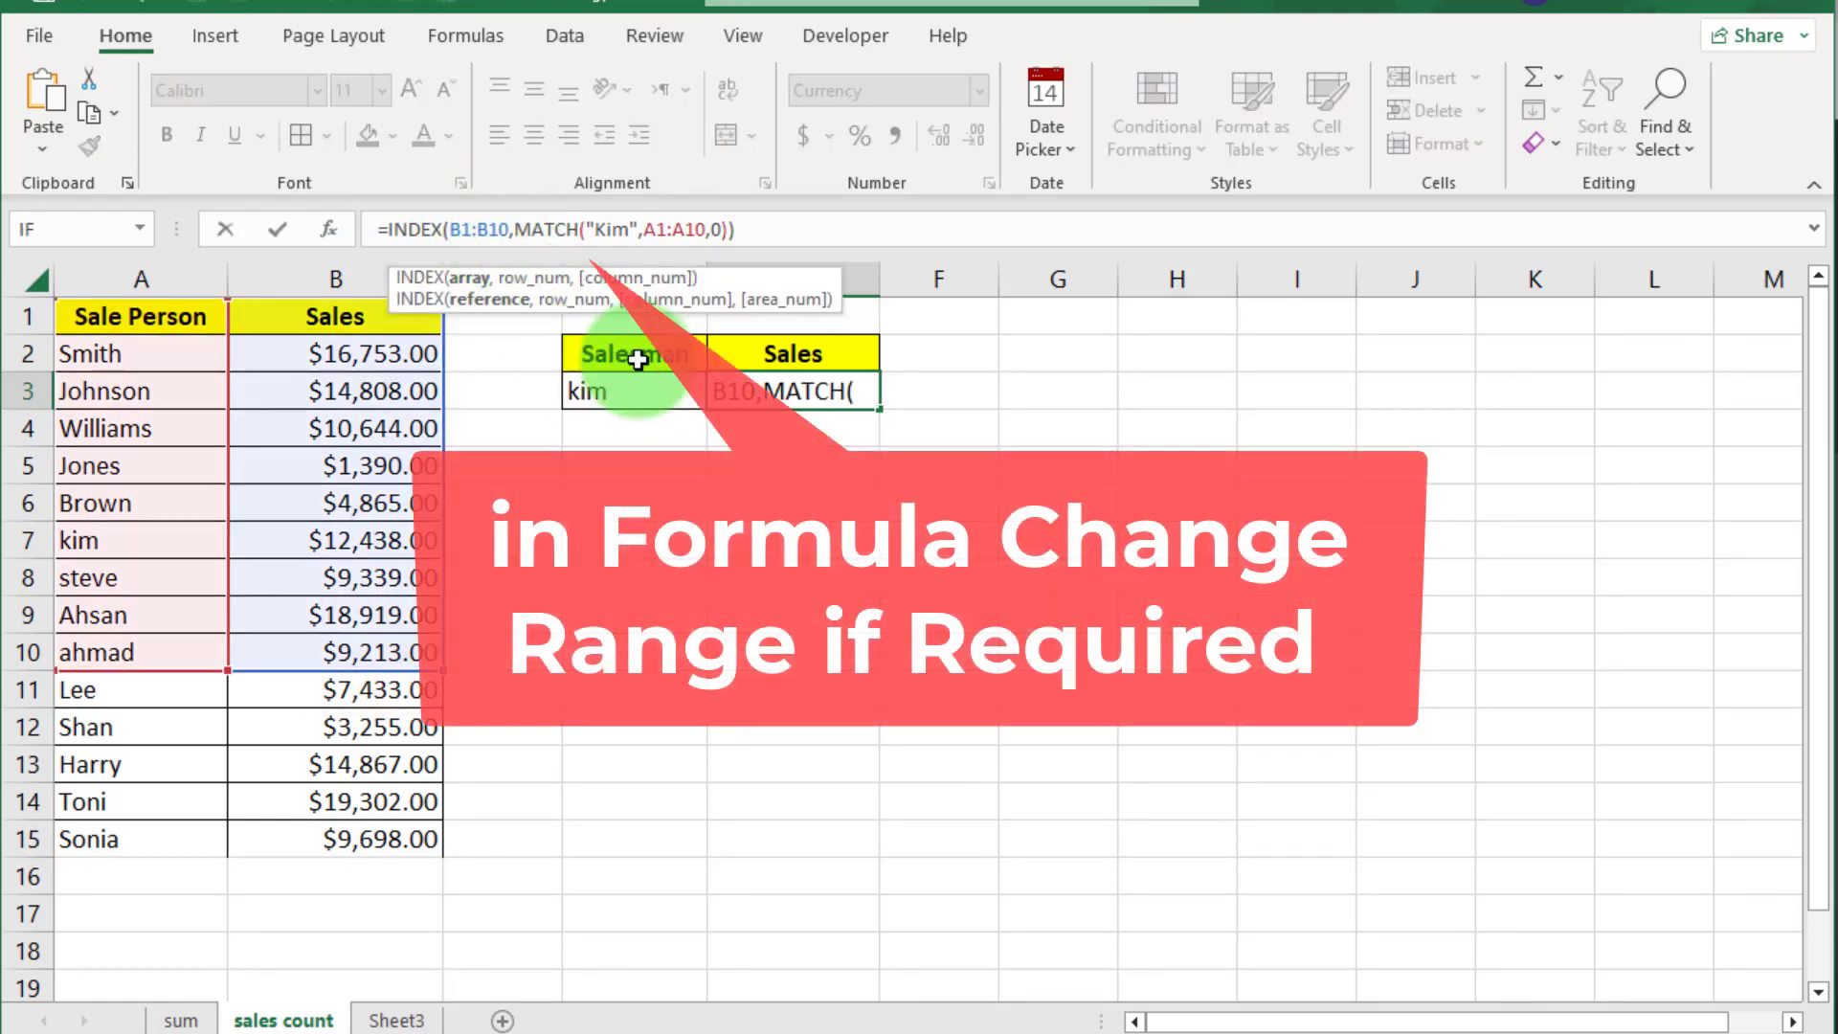
key(Delete)
text(5)
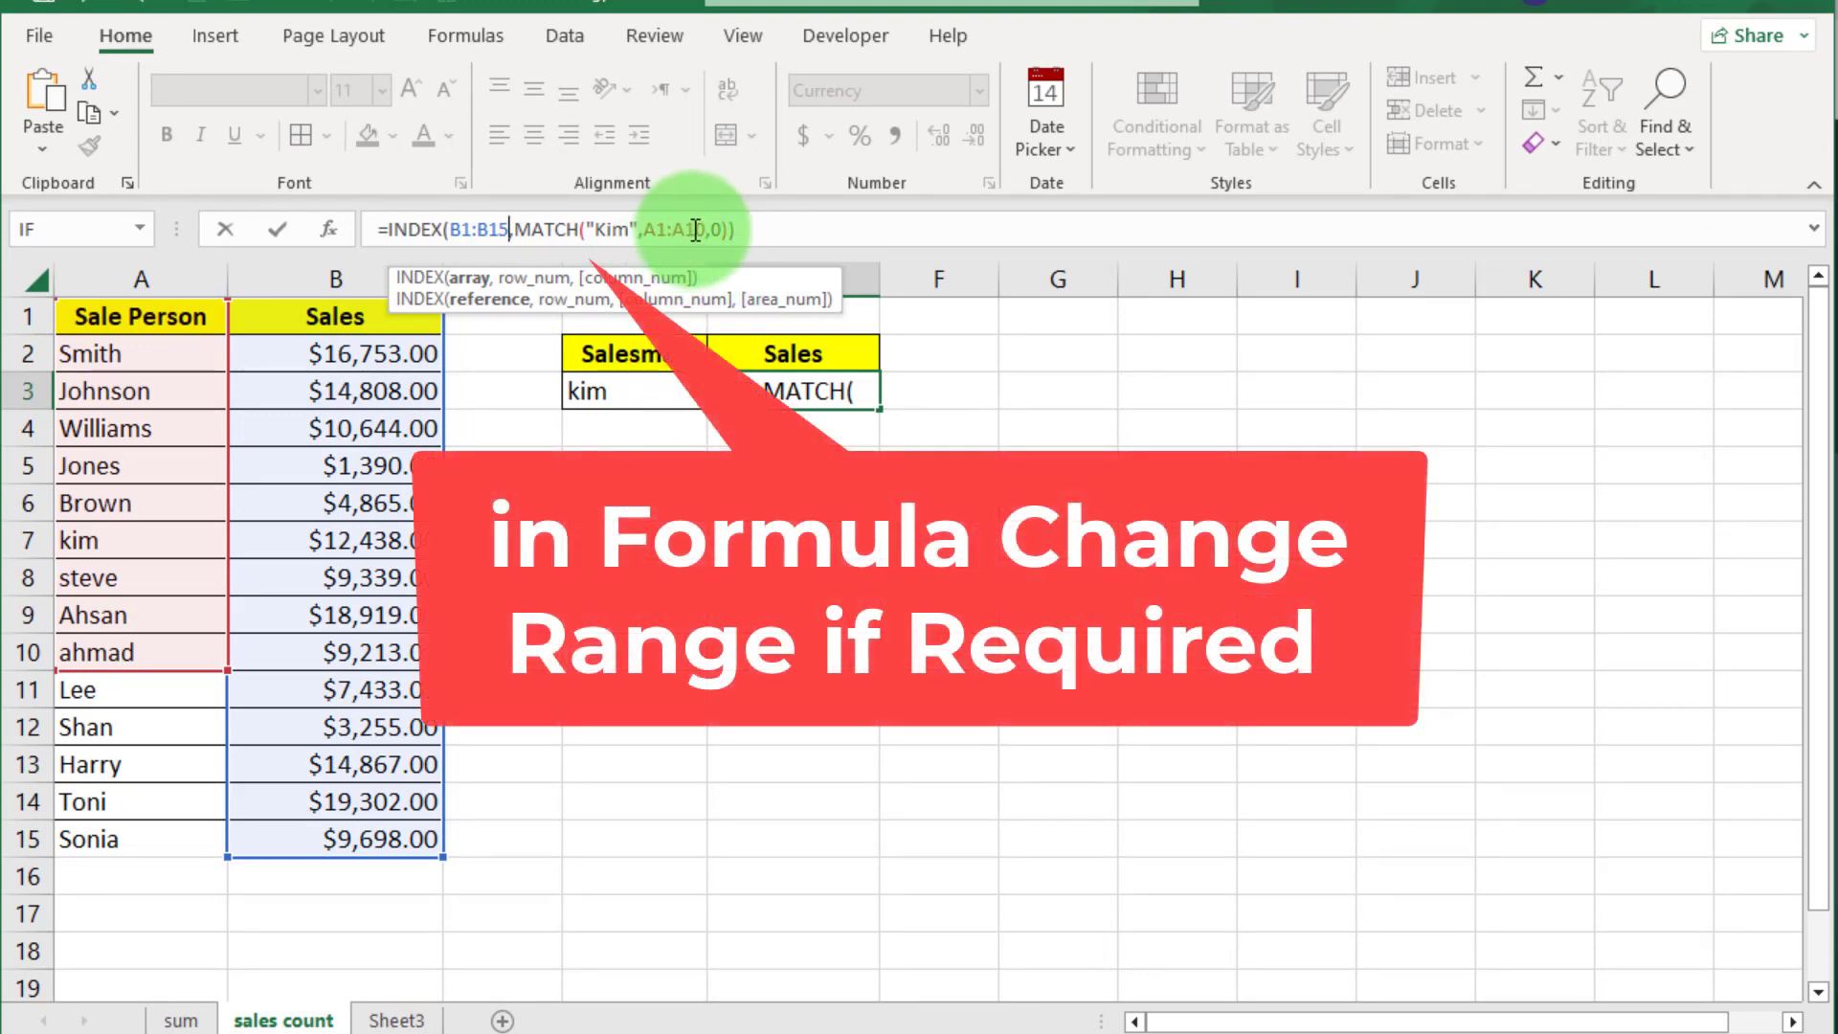
click(689, 230)
key(Delete)
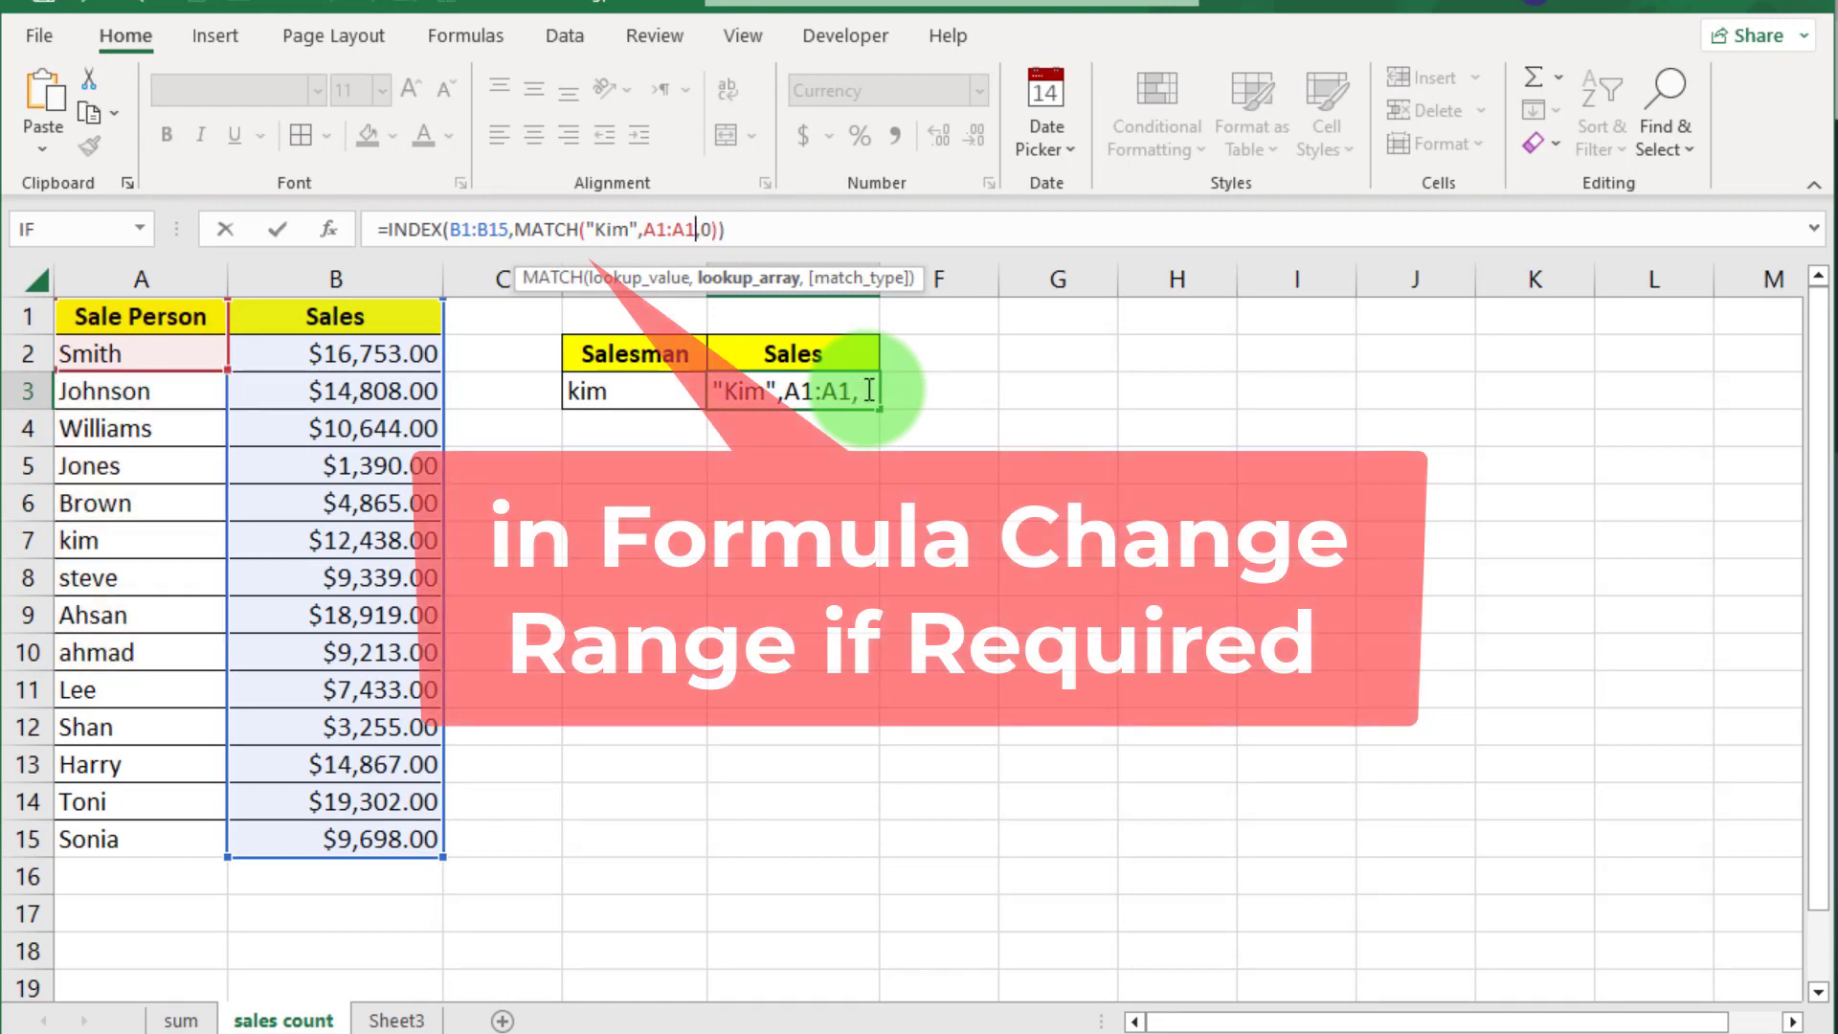
text(5)
key(Return)
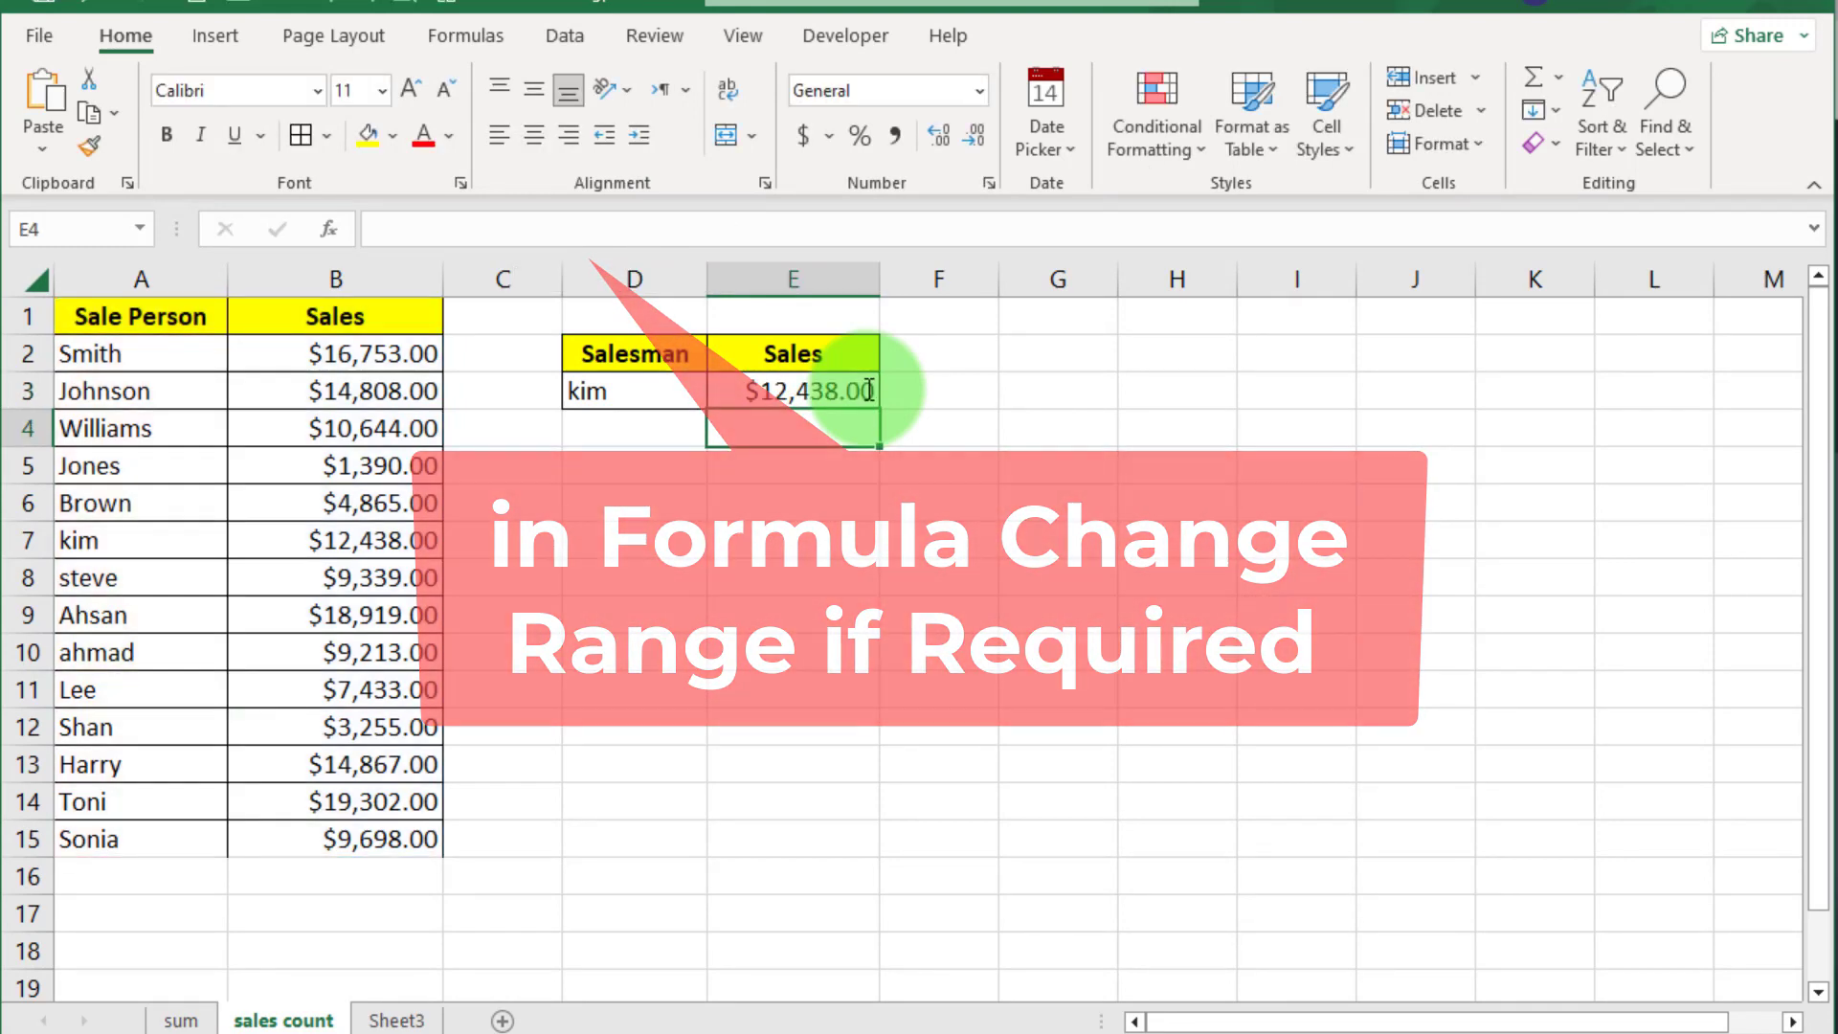
Recommit the E3 INDEX/MATCH formula showing $12,438.00, then go to Sheet3
click(868, 390)
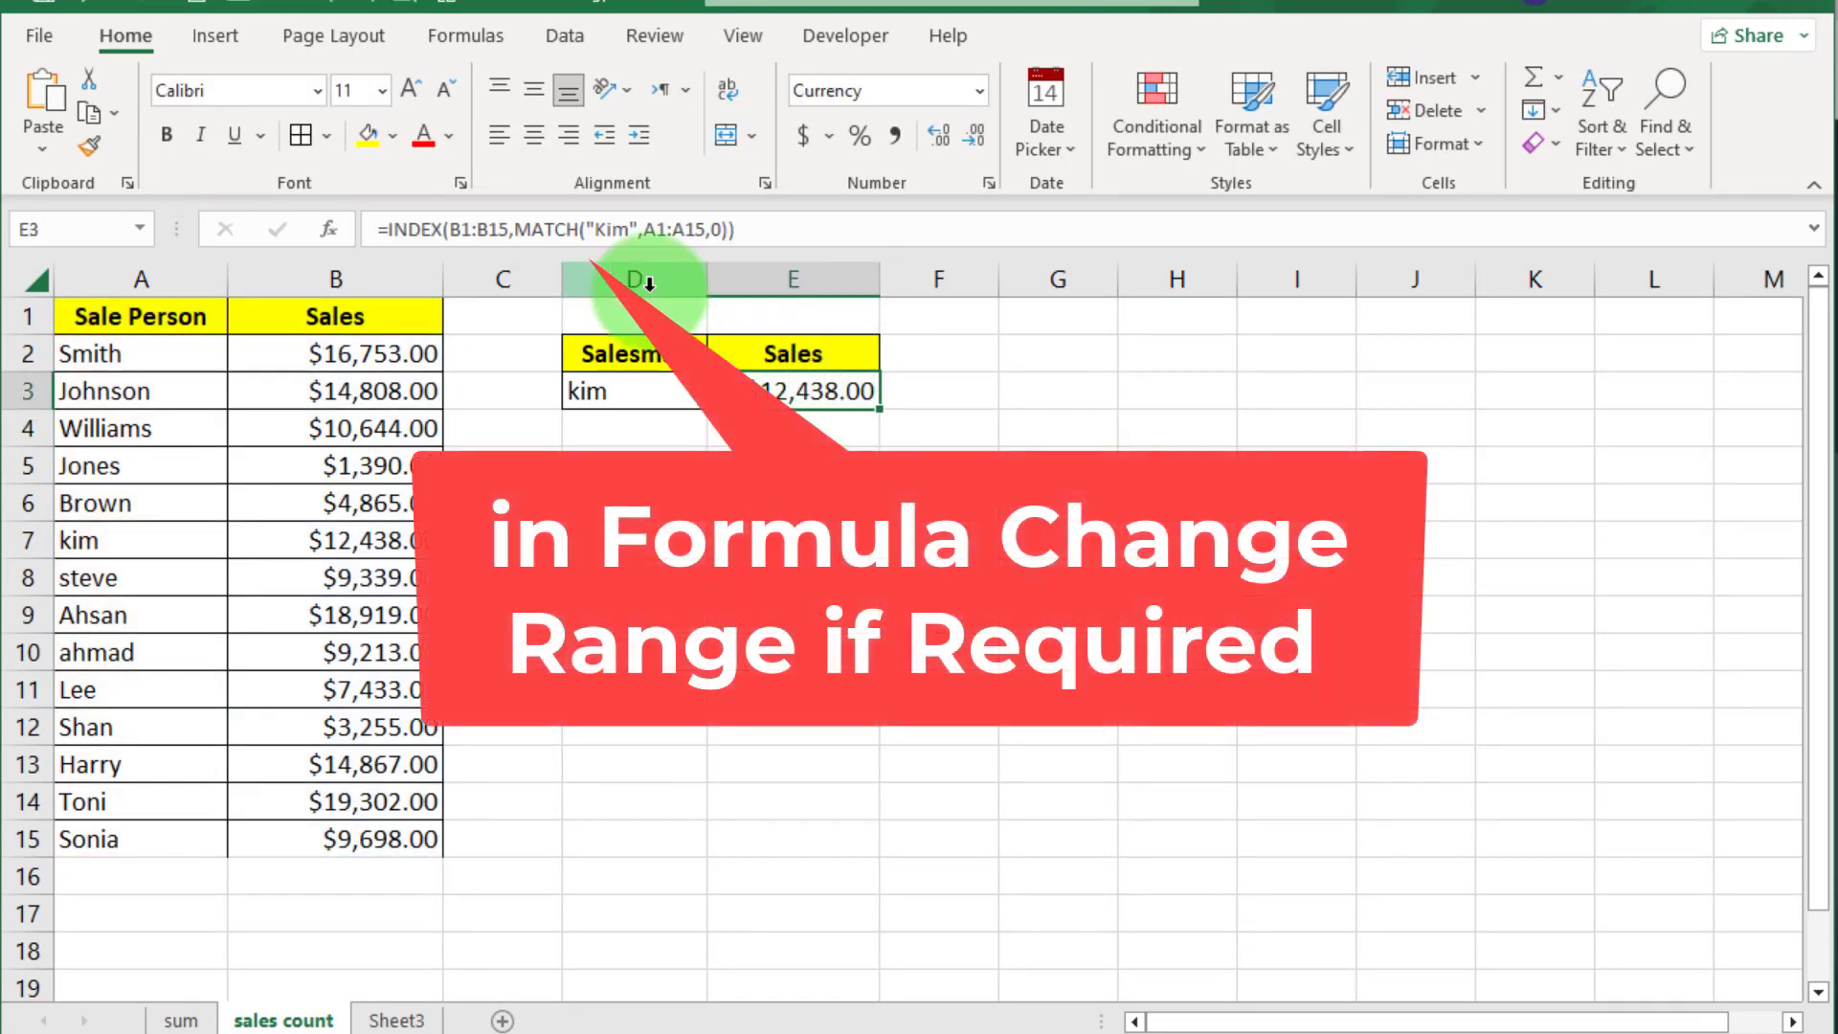
click(472, 230)
click(682, 229)
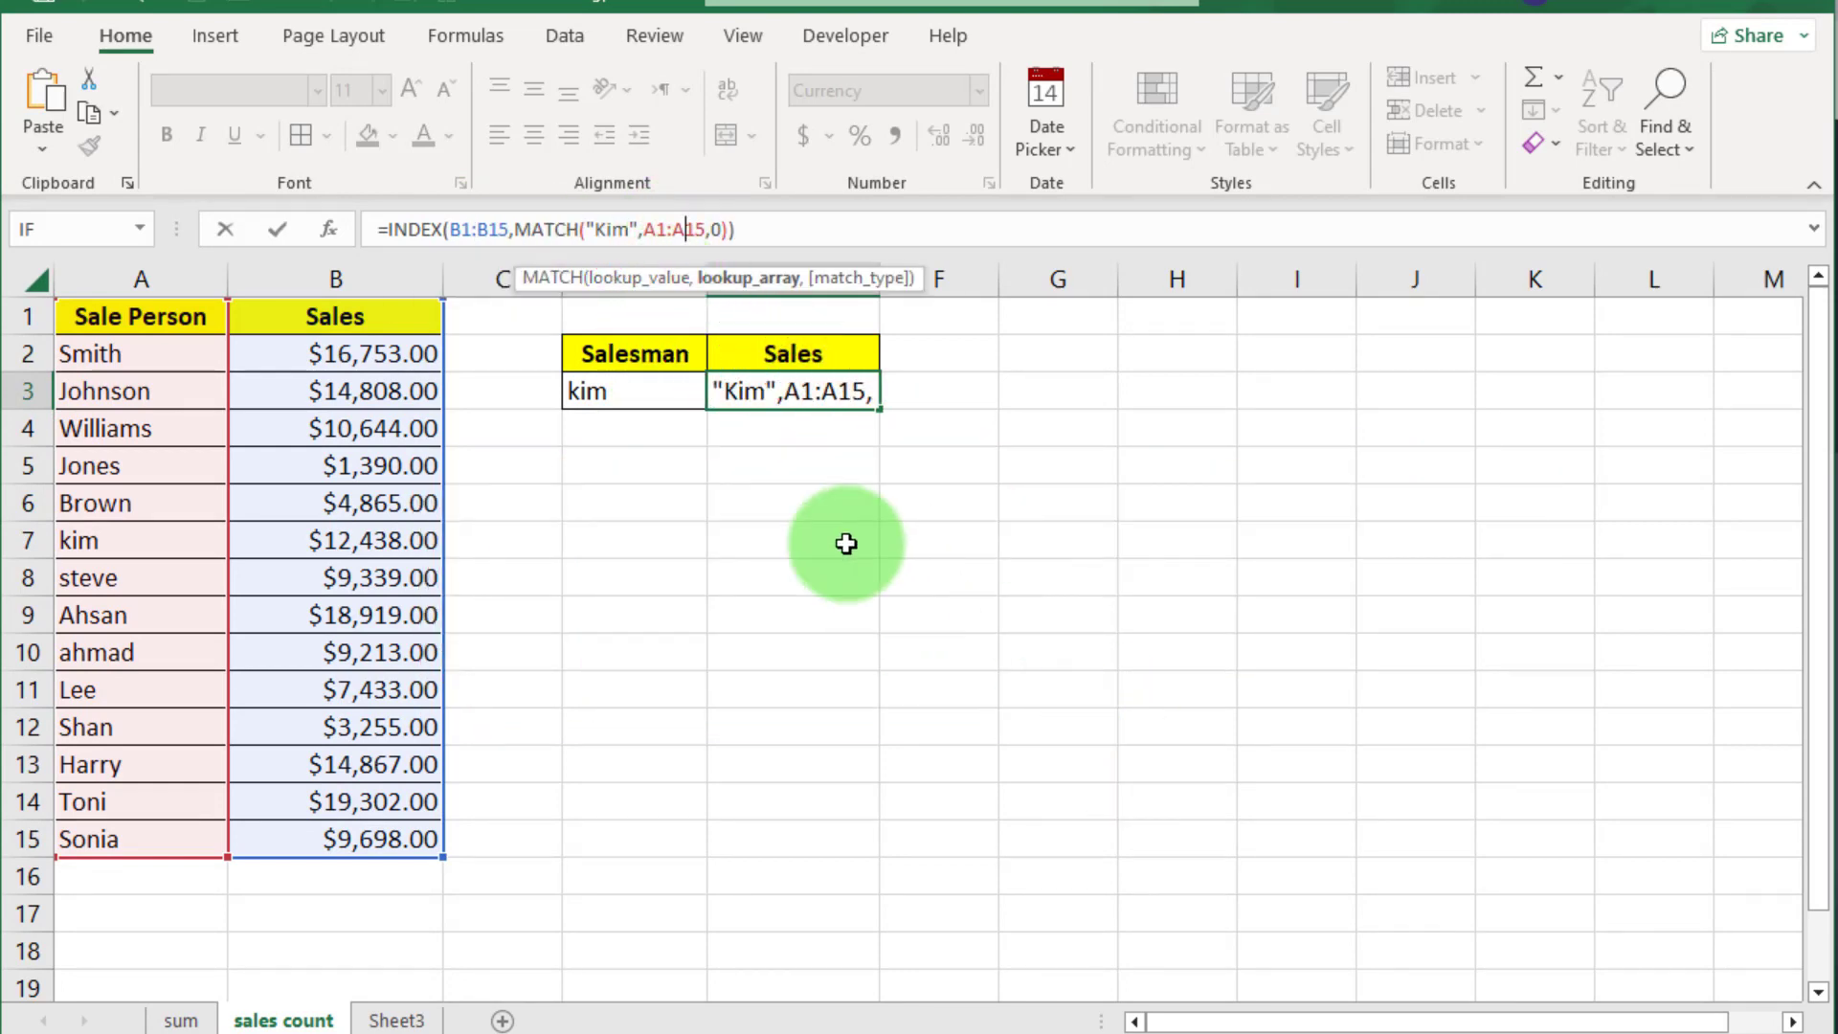
key(Return)
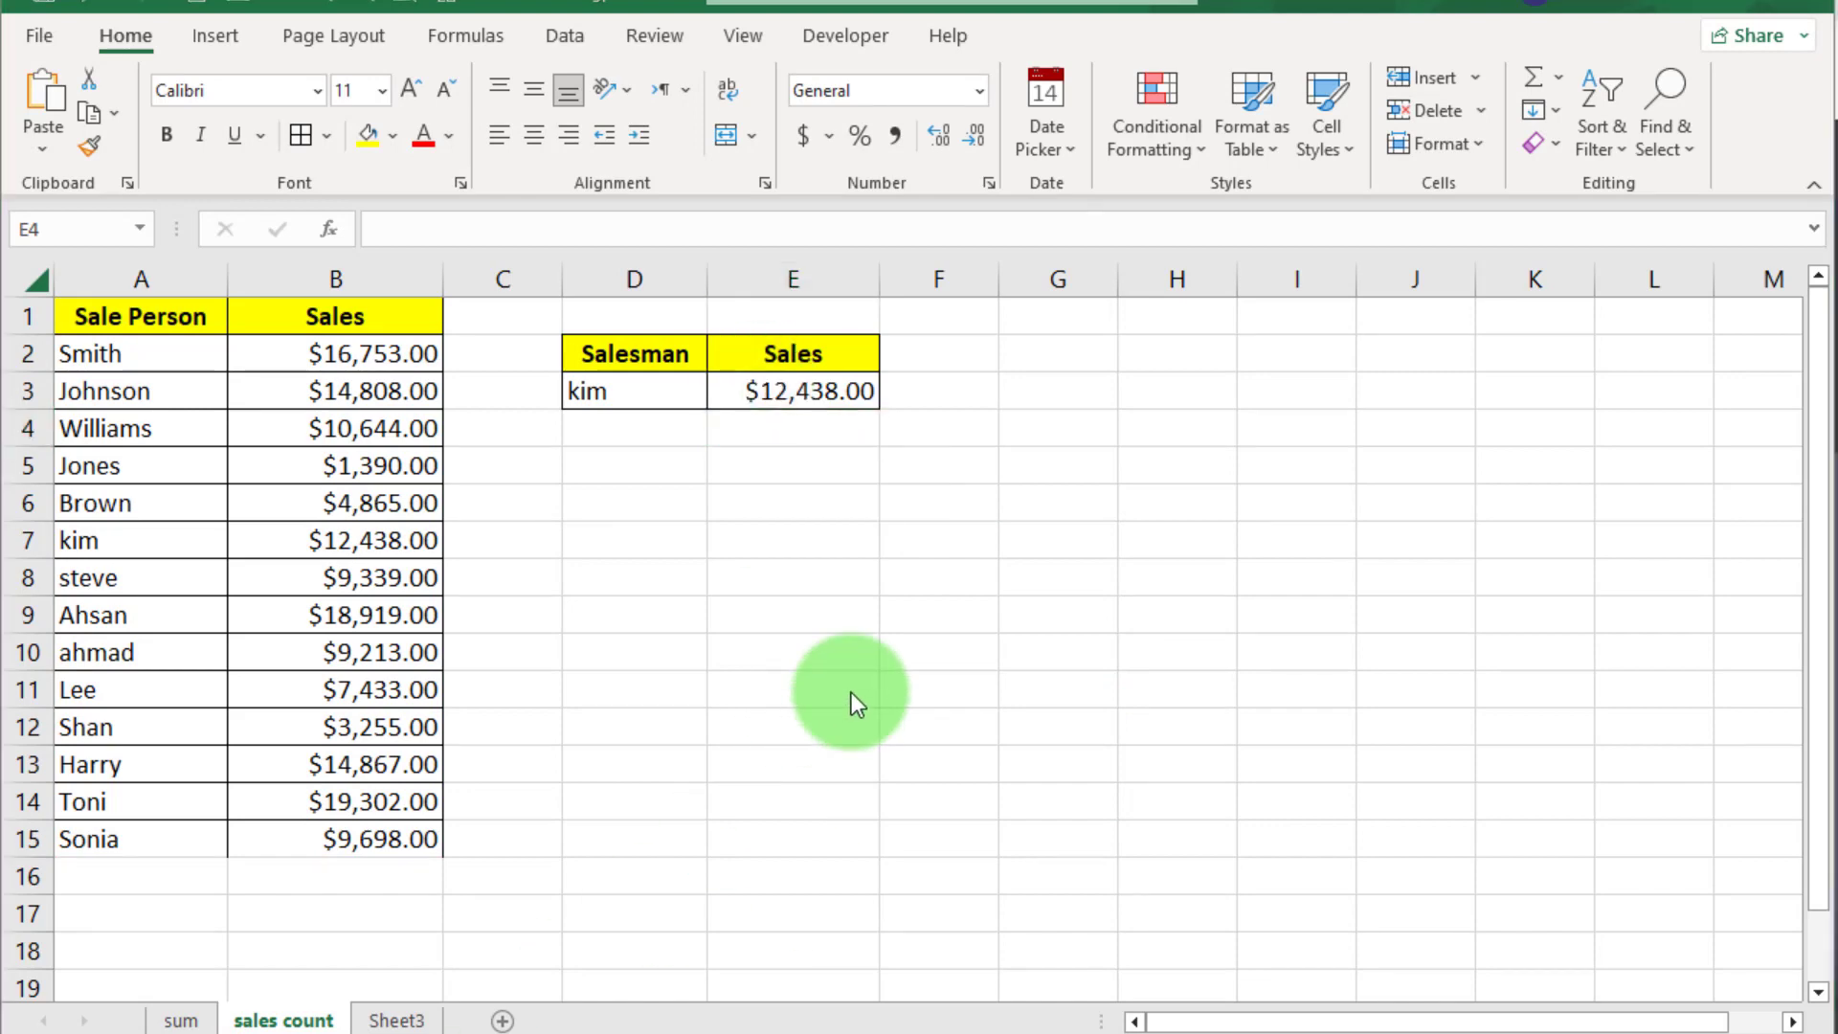
key(ctrl+Page_Down)
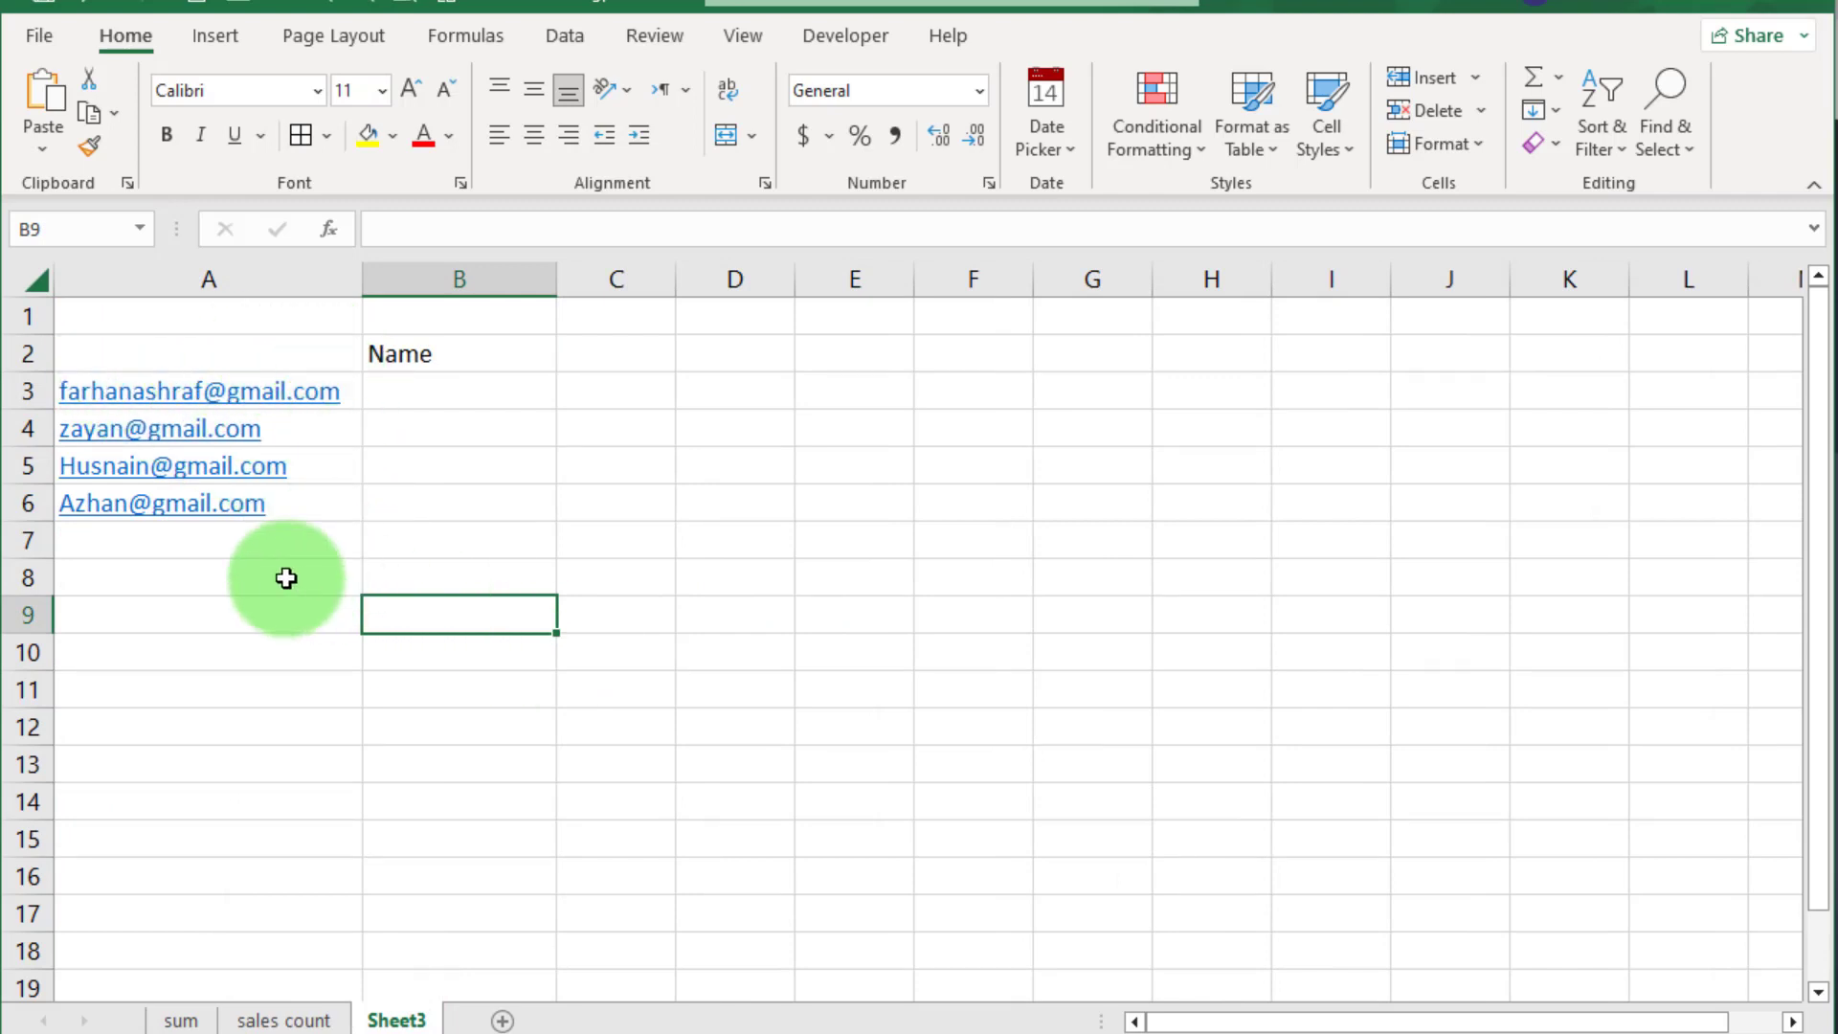
Type the first email's username into B3 as an example
click(394, 394)
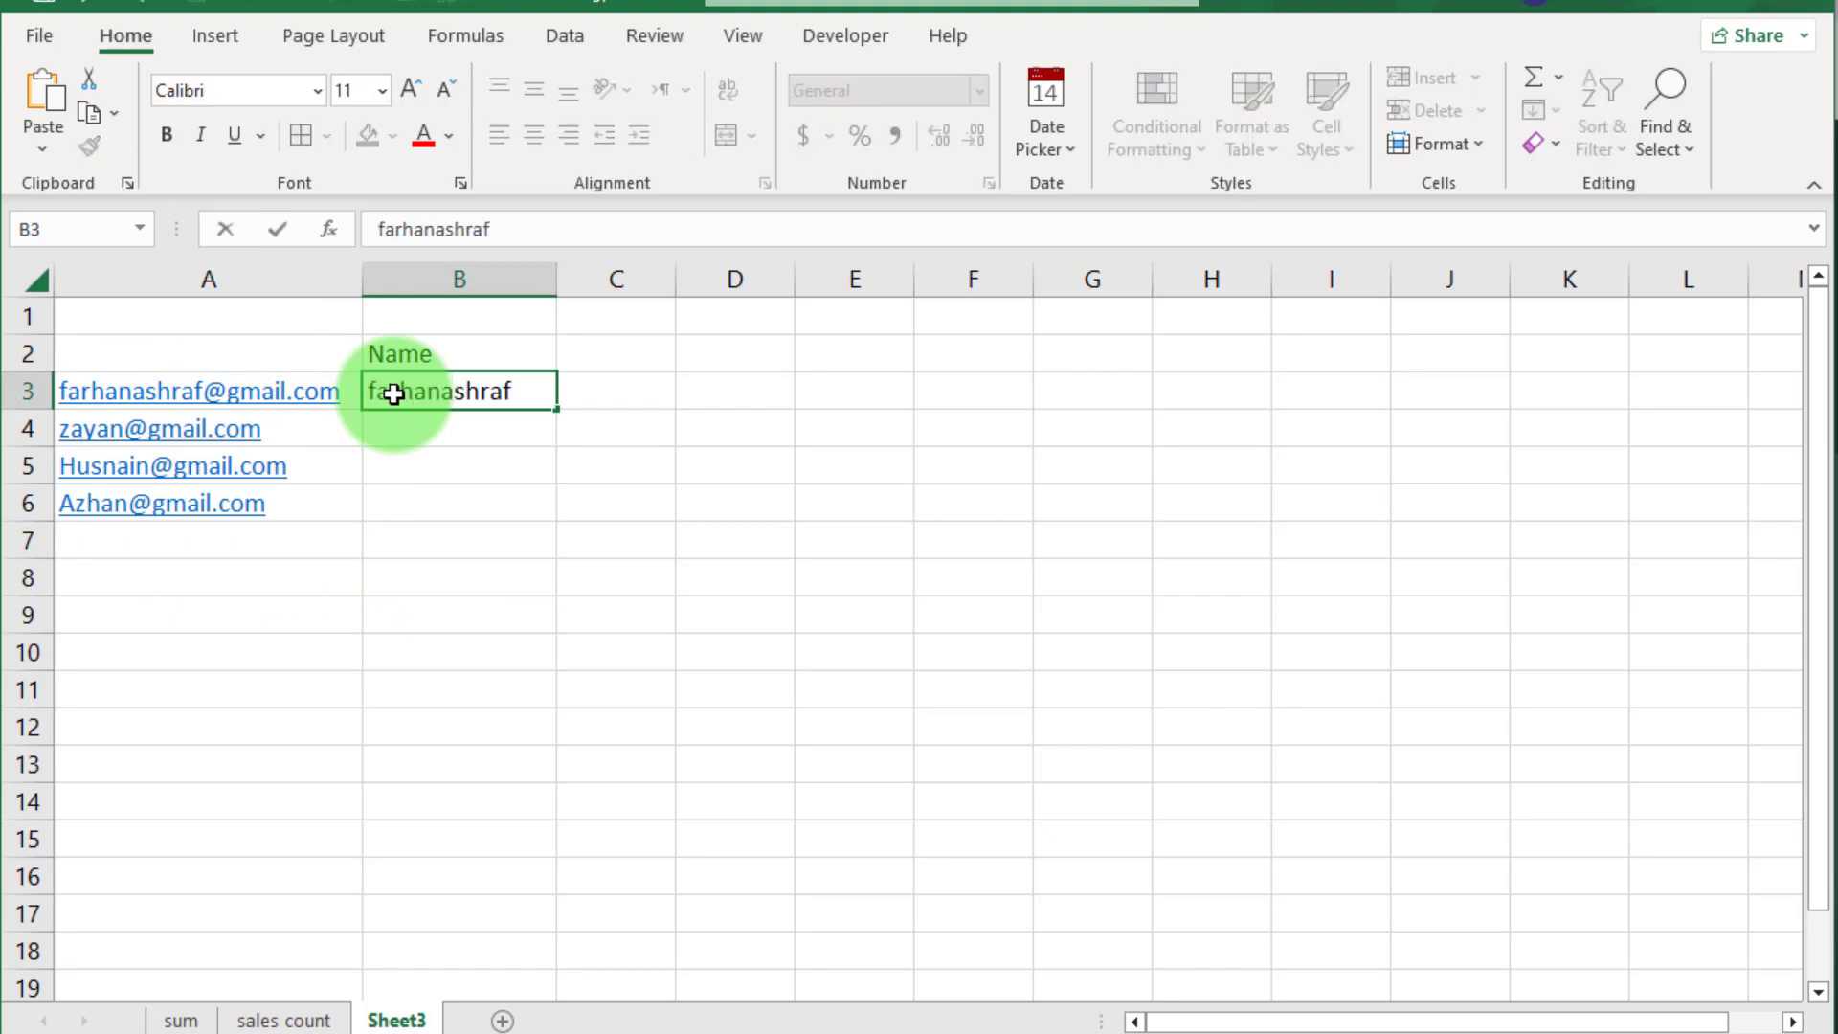
key(Return)
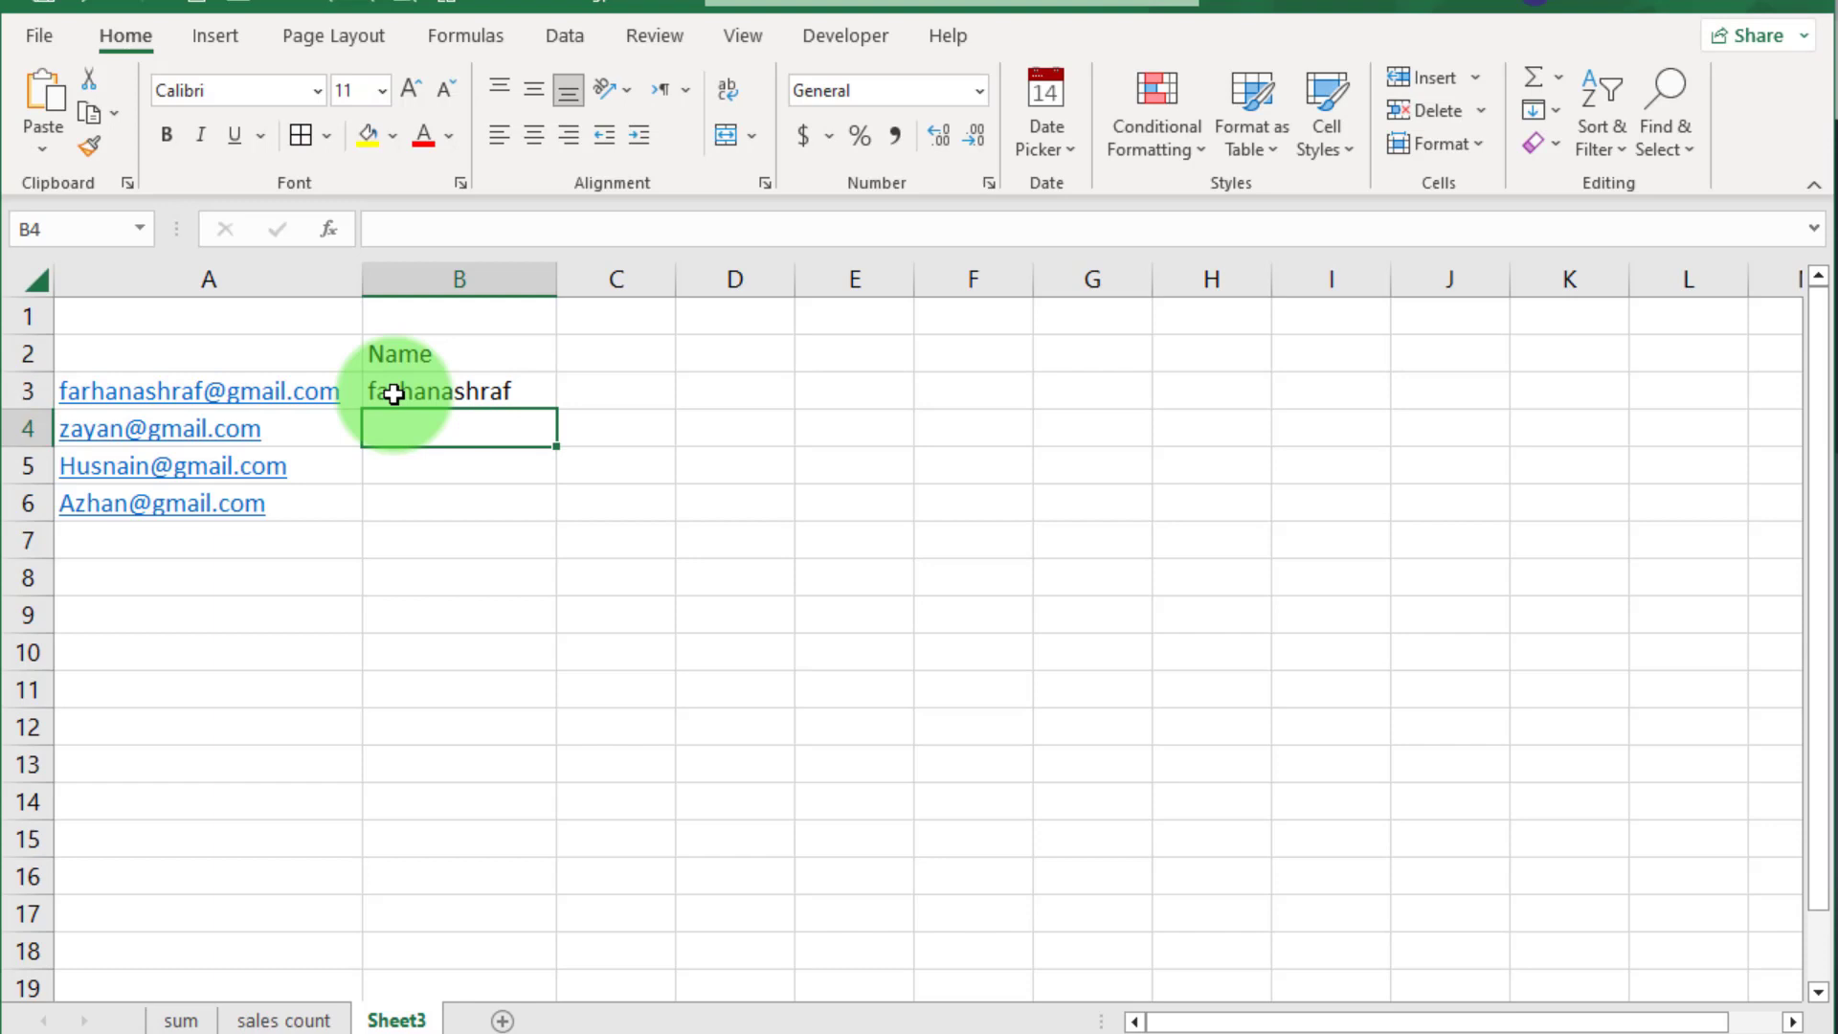
Flash Fill the remaining usernames from the emails and select B3:B6
click(393, 394)
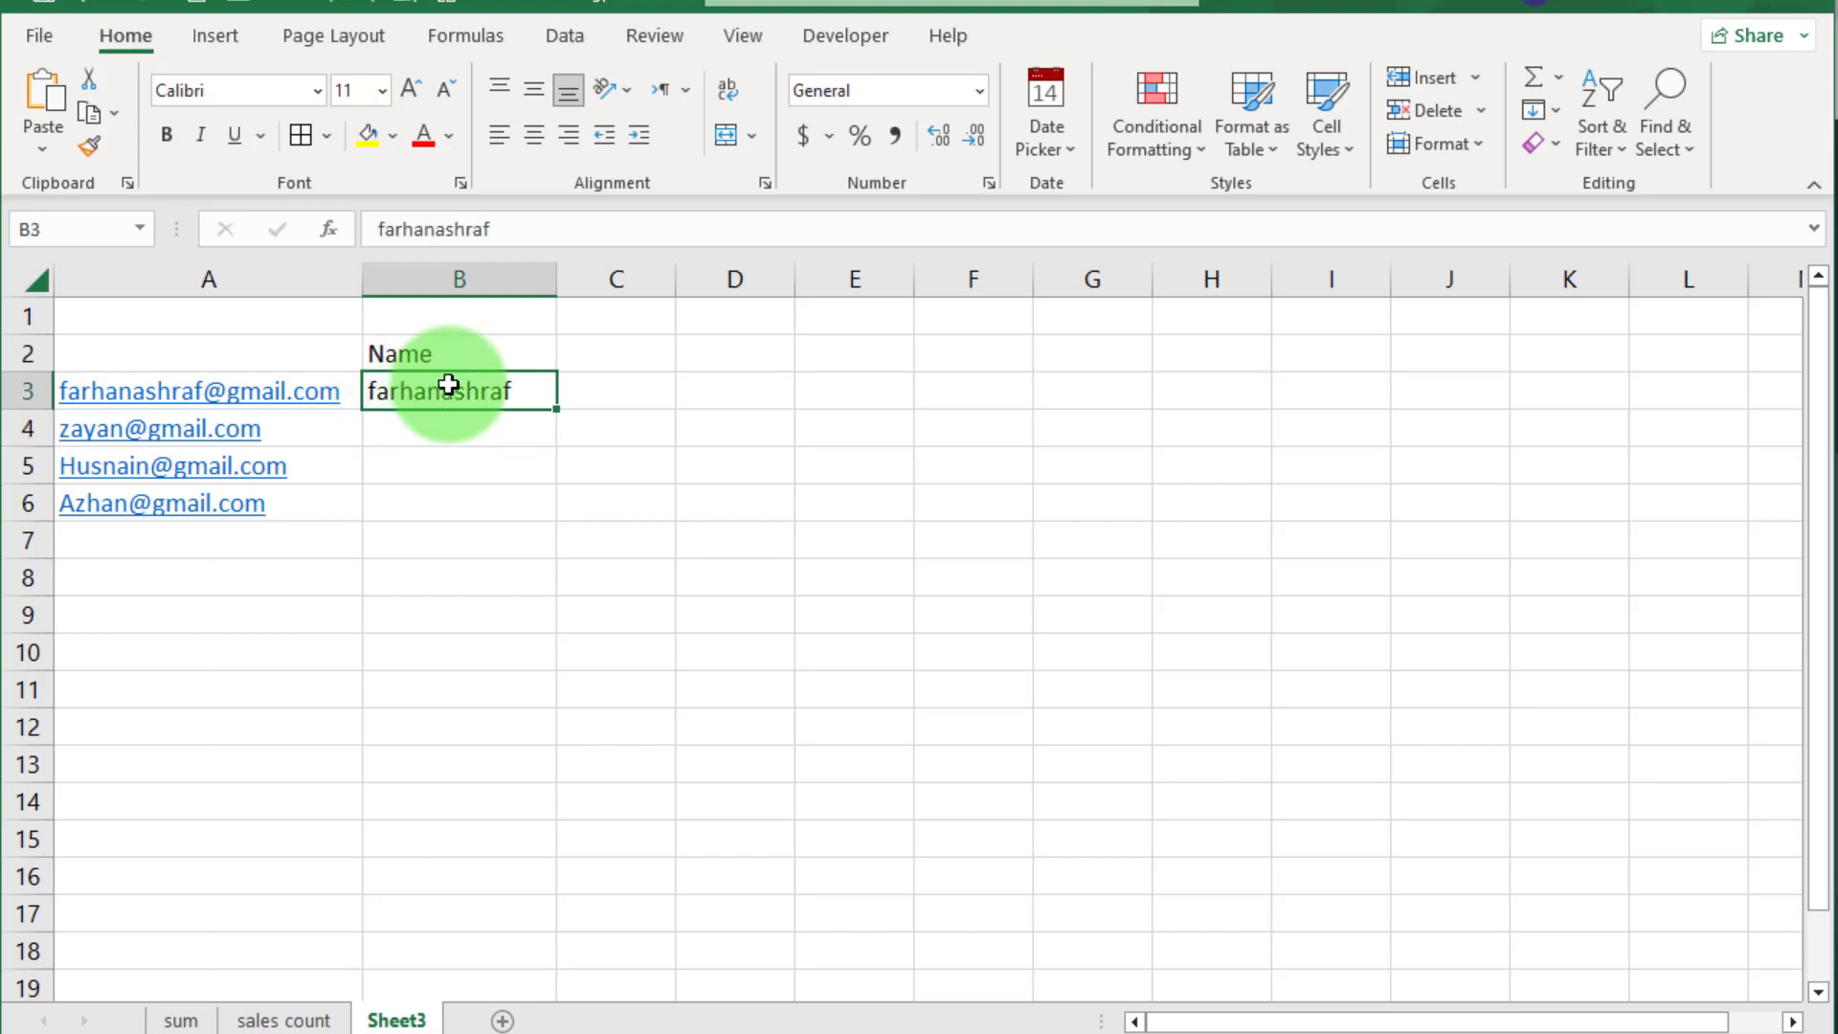
click(573, 49)
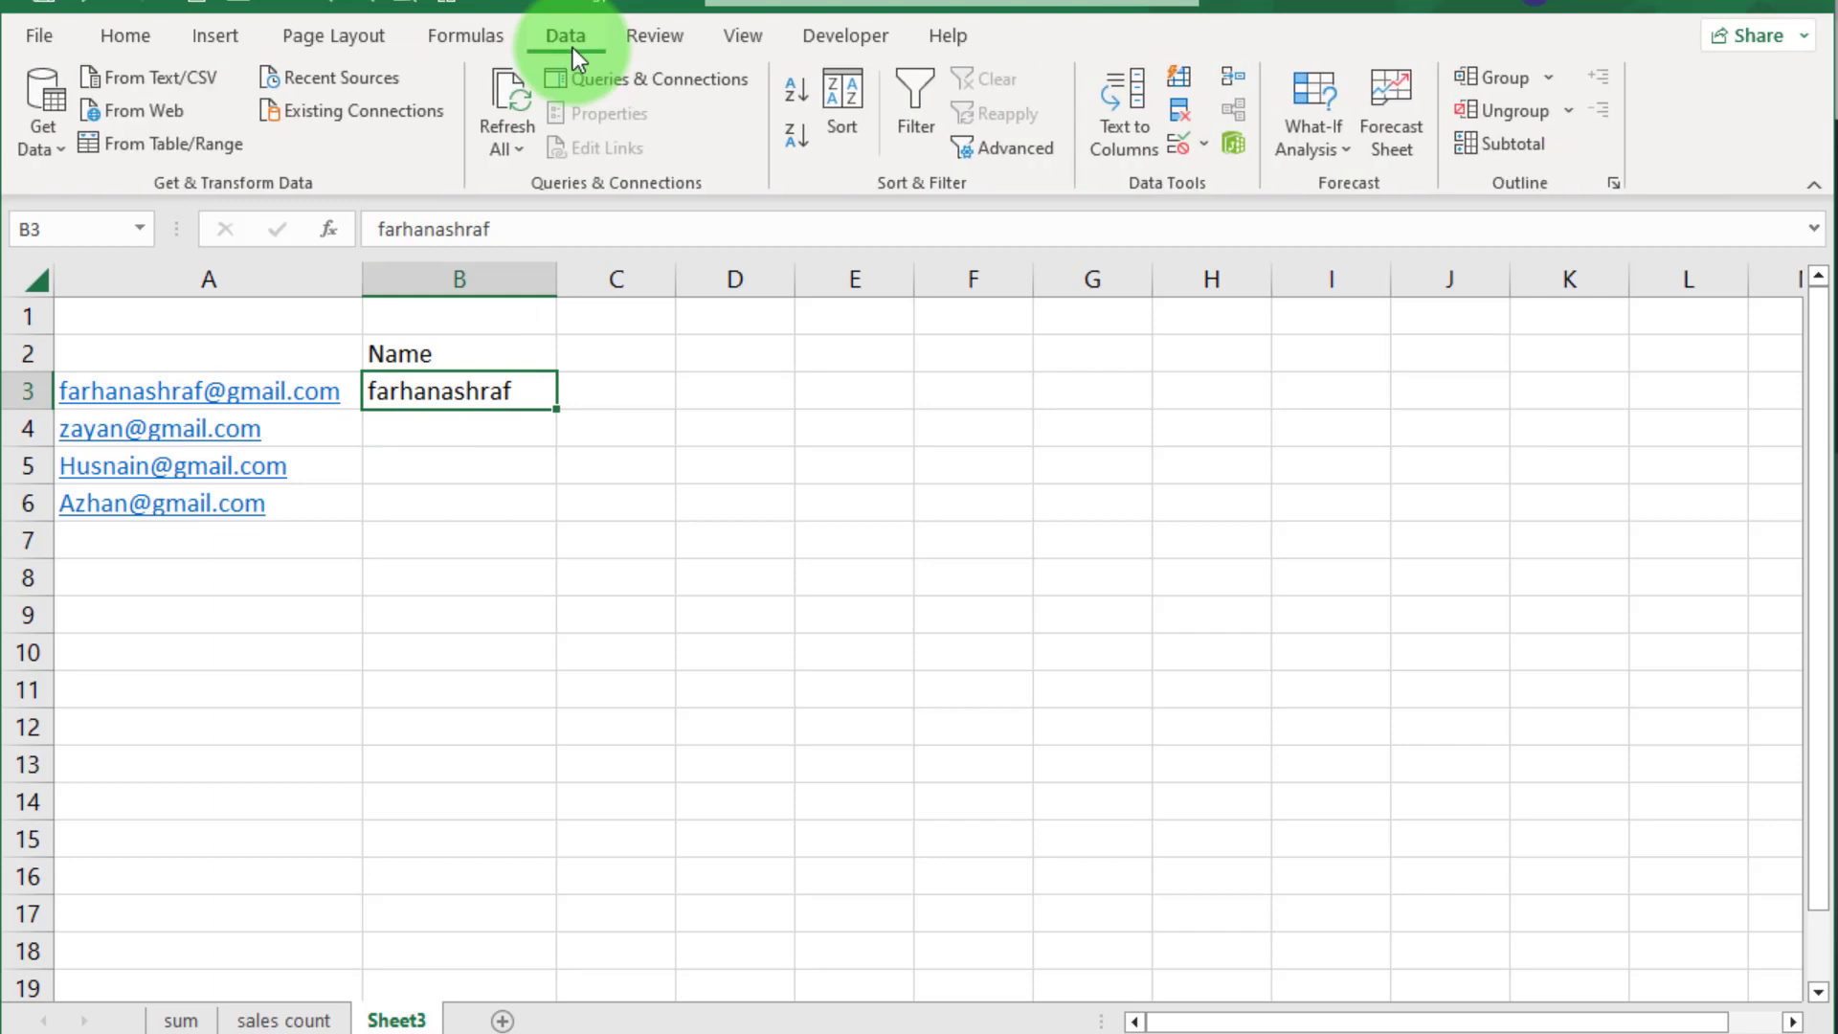
click(1182, 78)
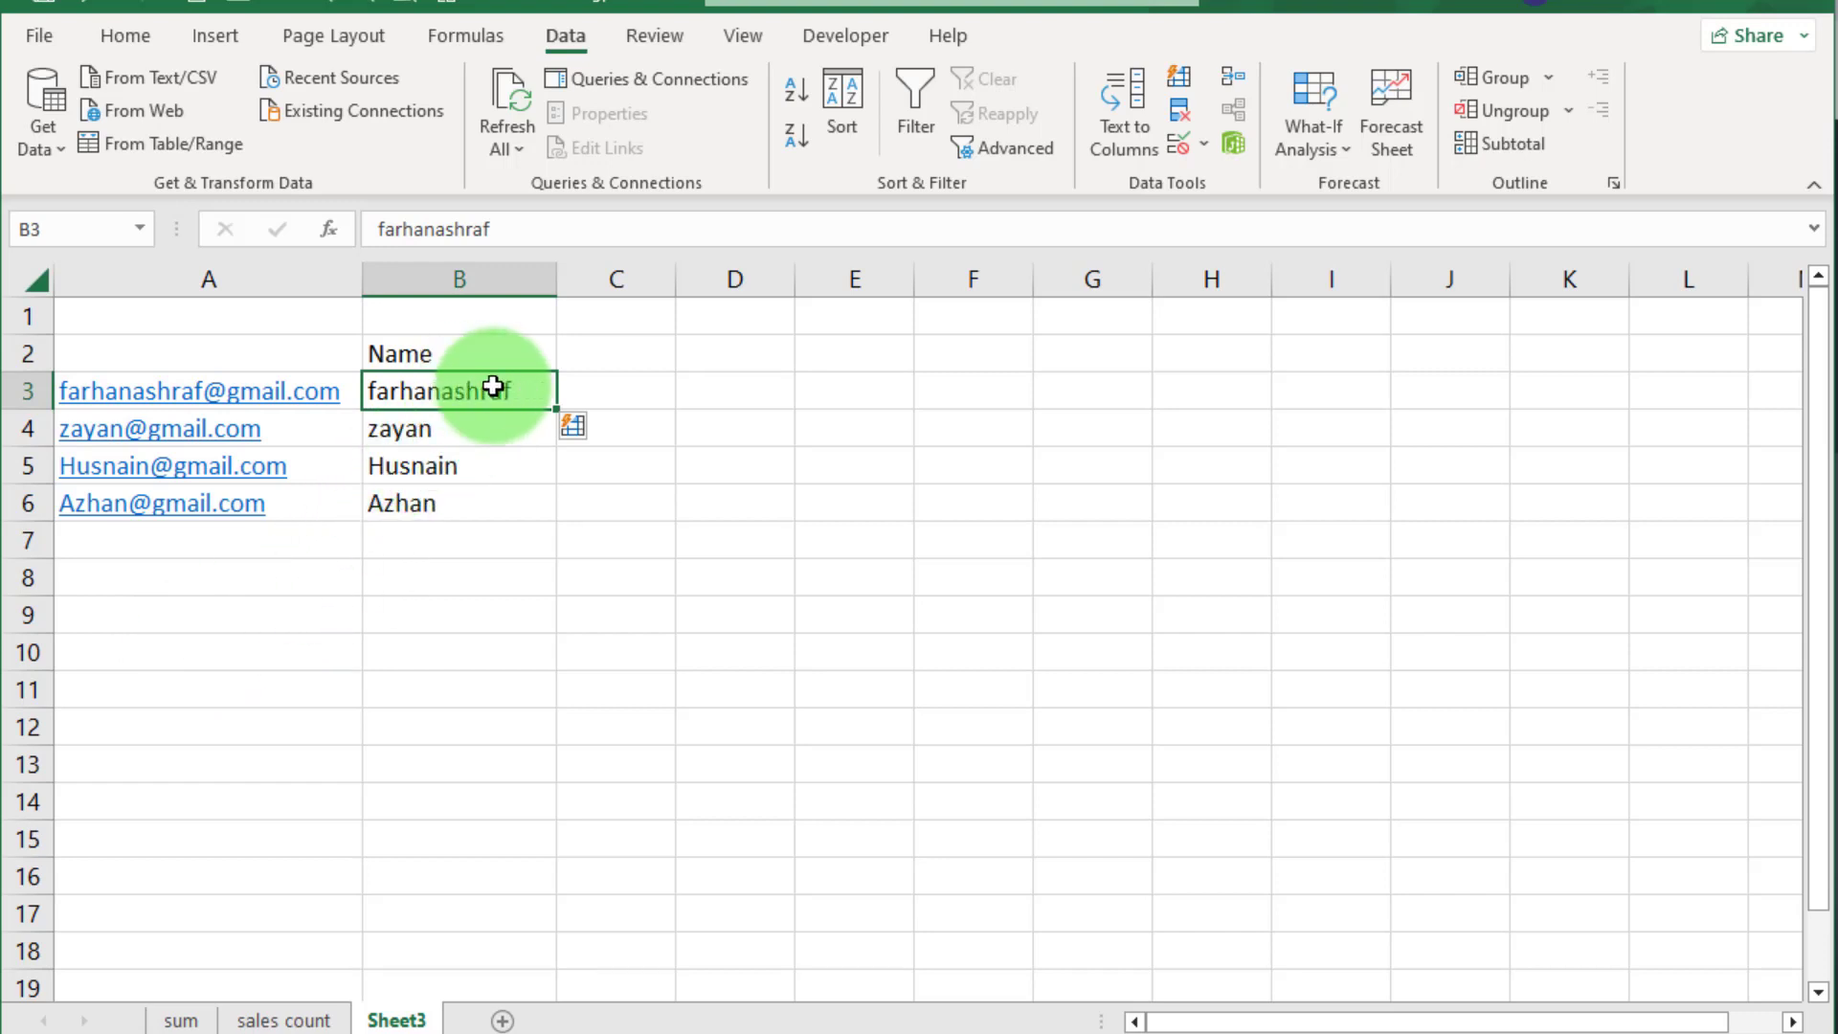
drag(490, 392, 518, 514)
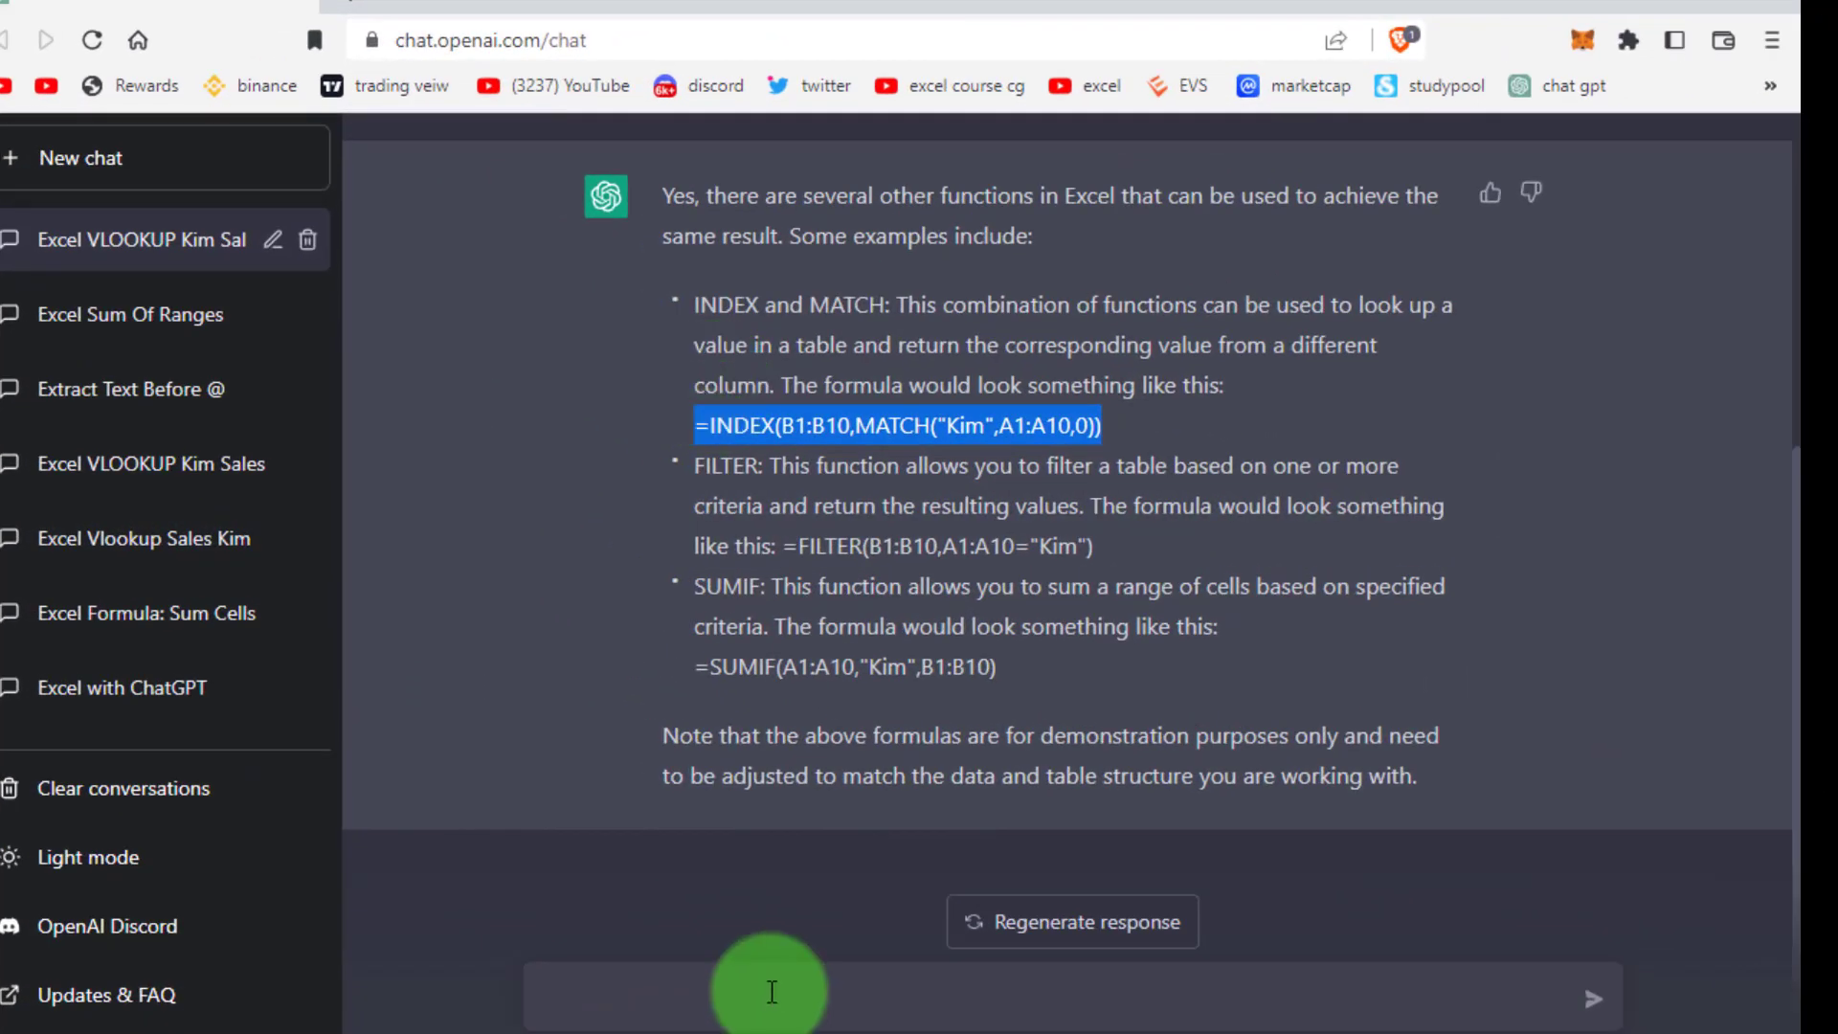
Ask ChatGPT for an Excel formula extracting the text before the @ in A3
click(869, 920)
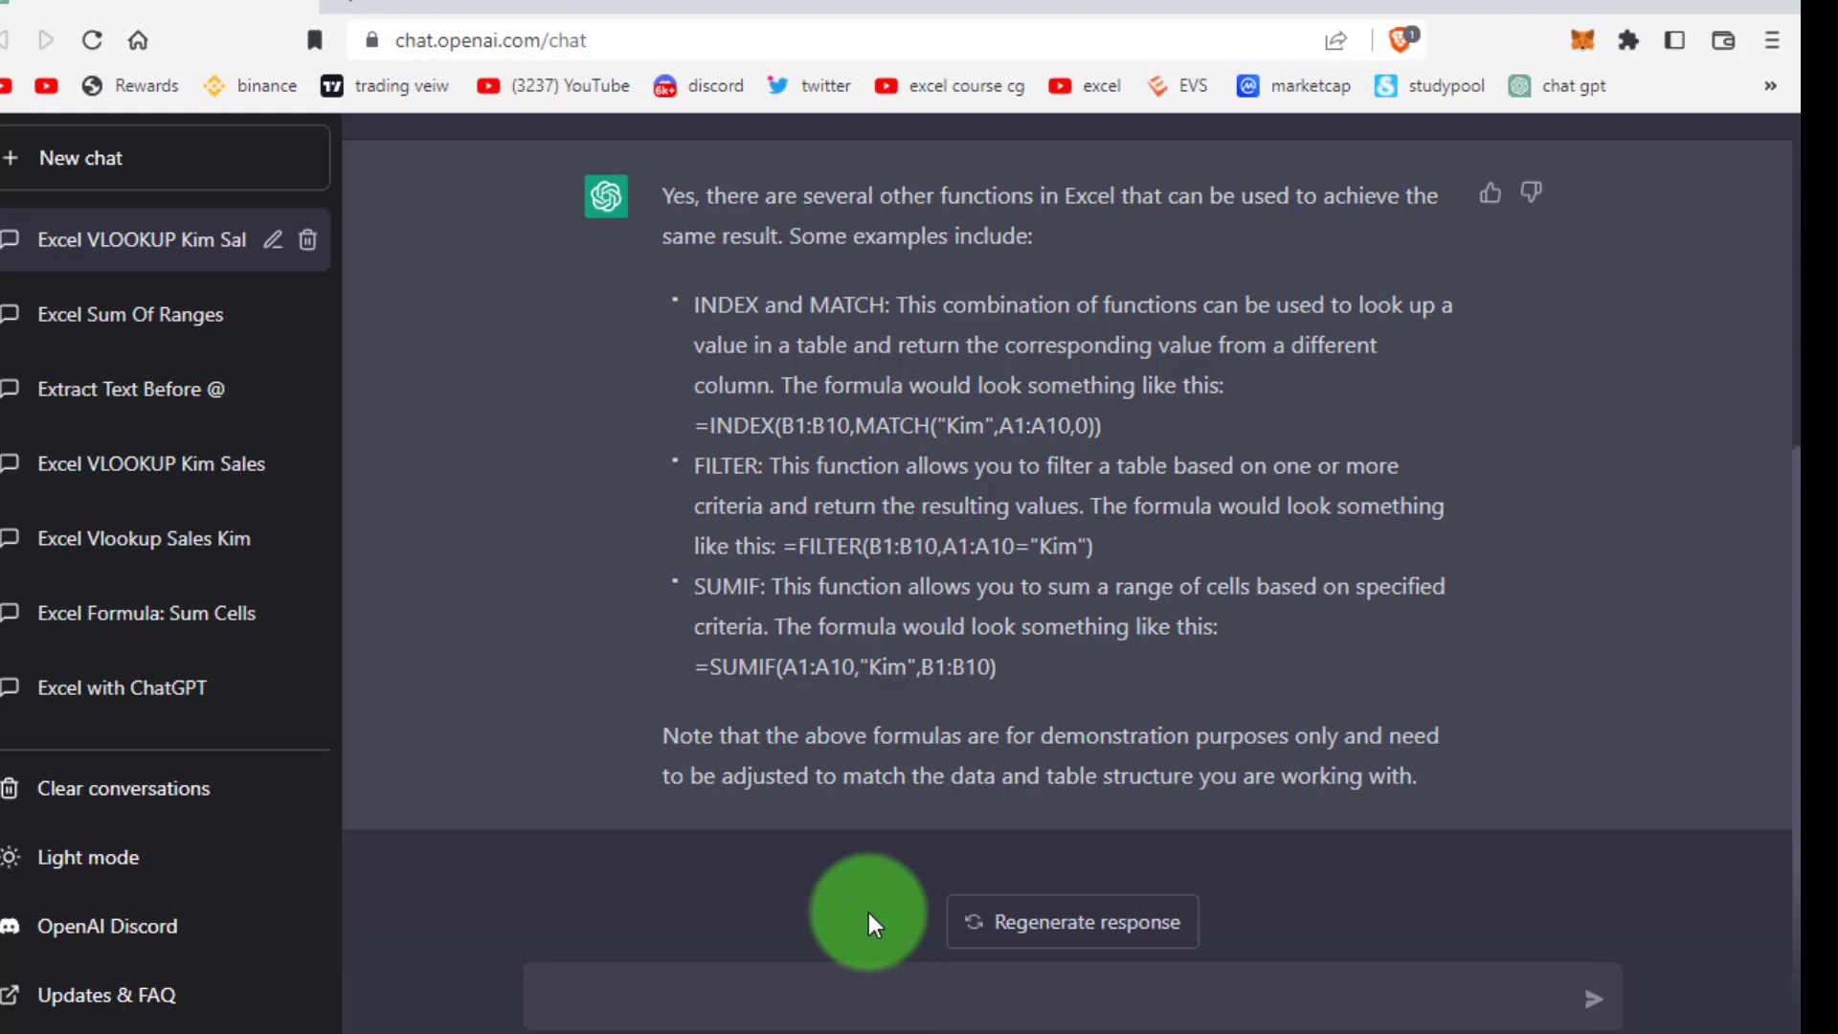
text(rite an excel formula to )
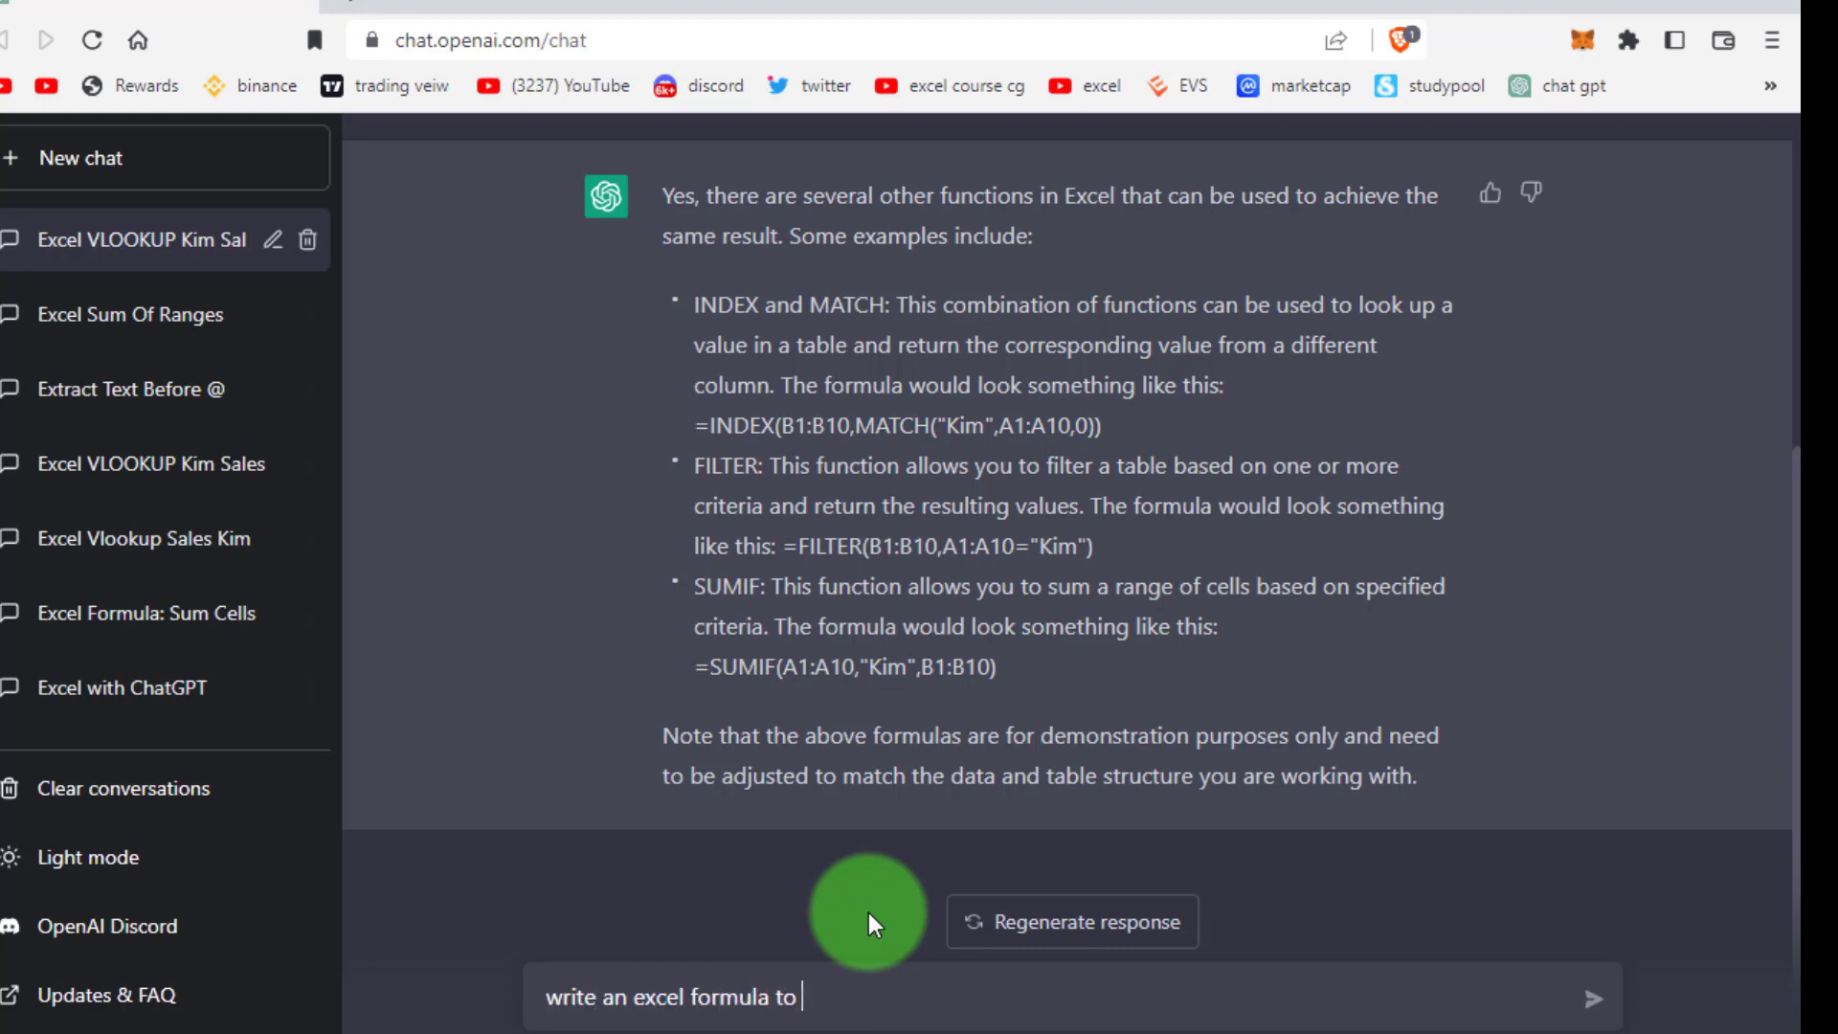
text(extract)
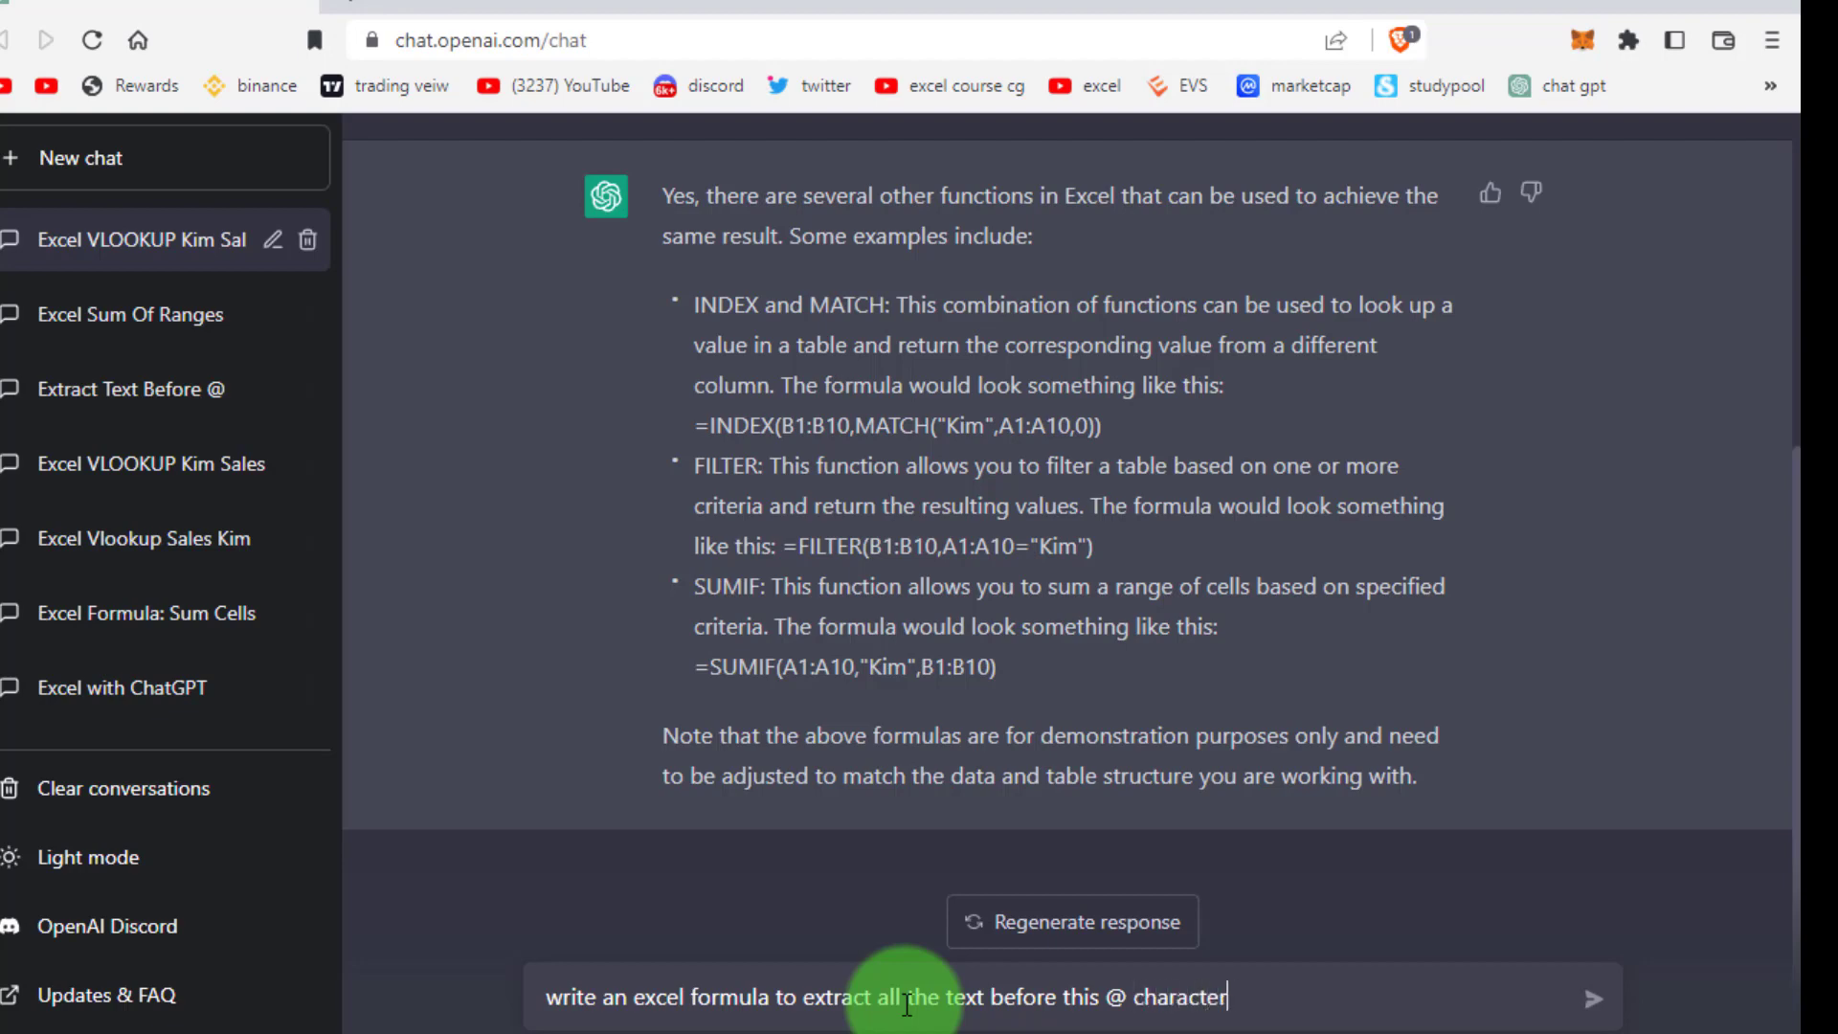
text(3)
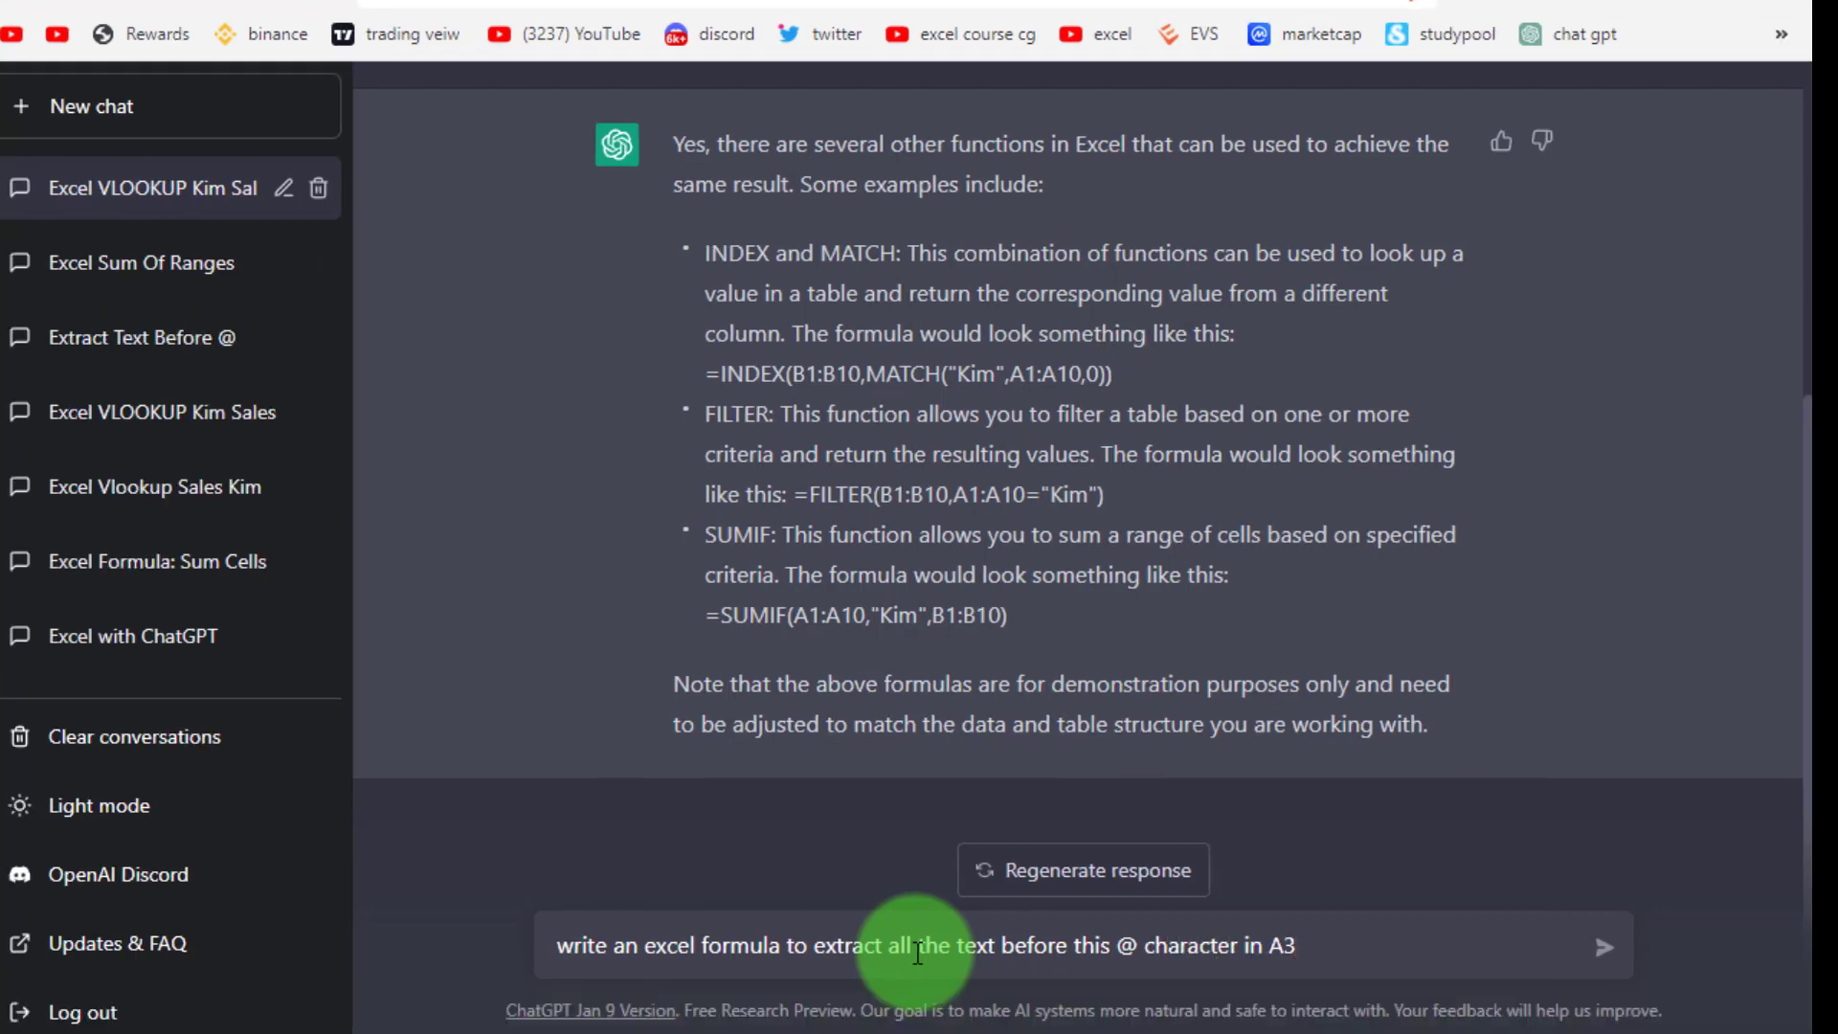
key(Return)
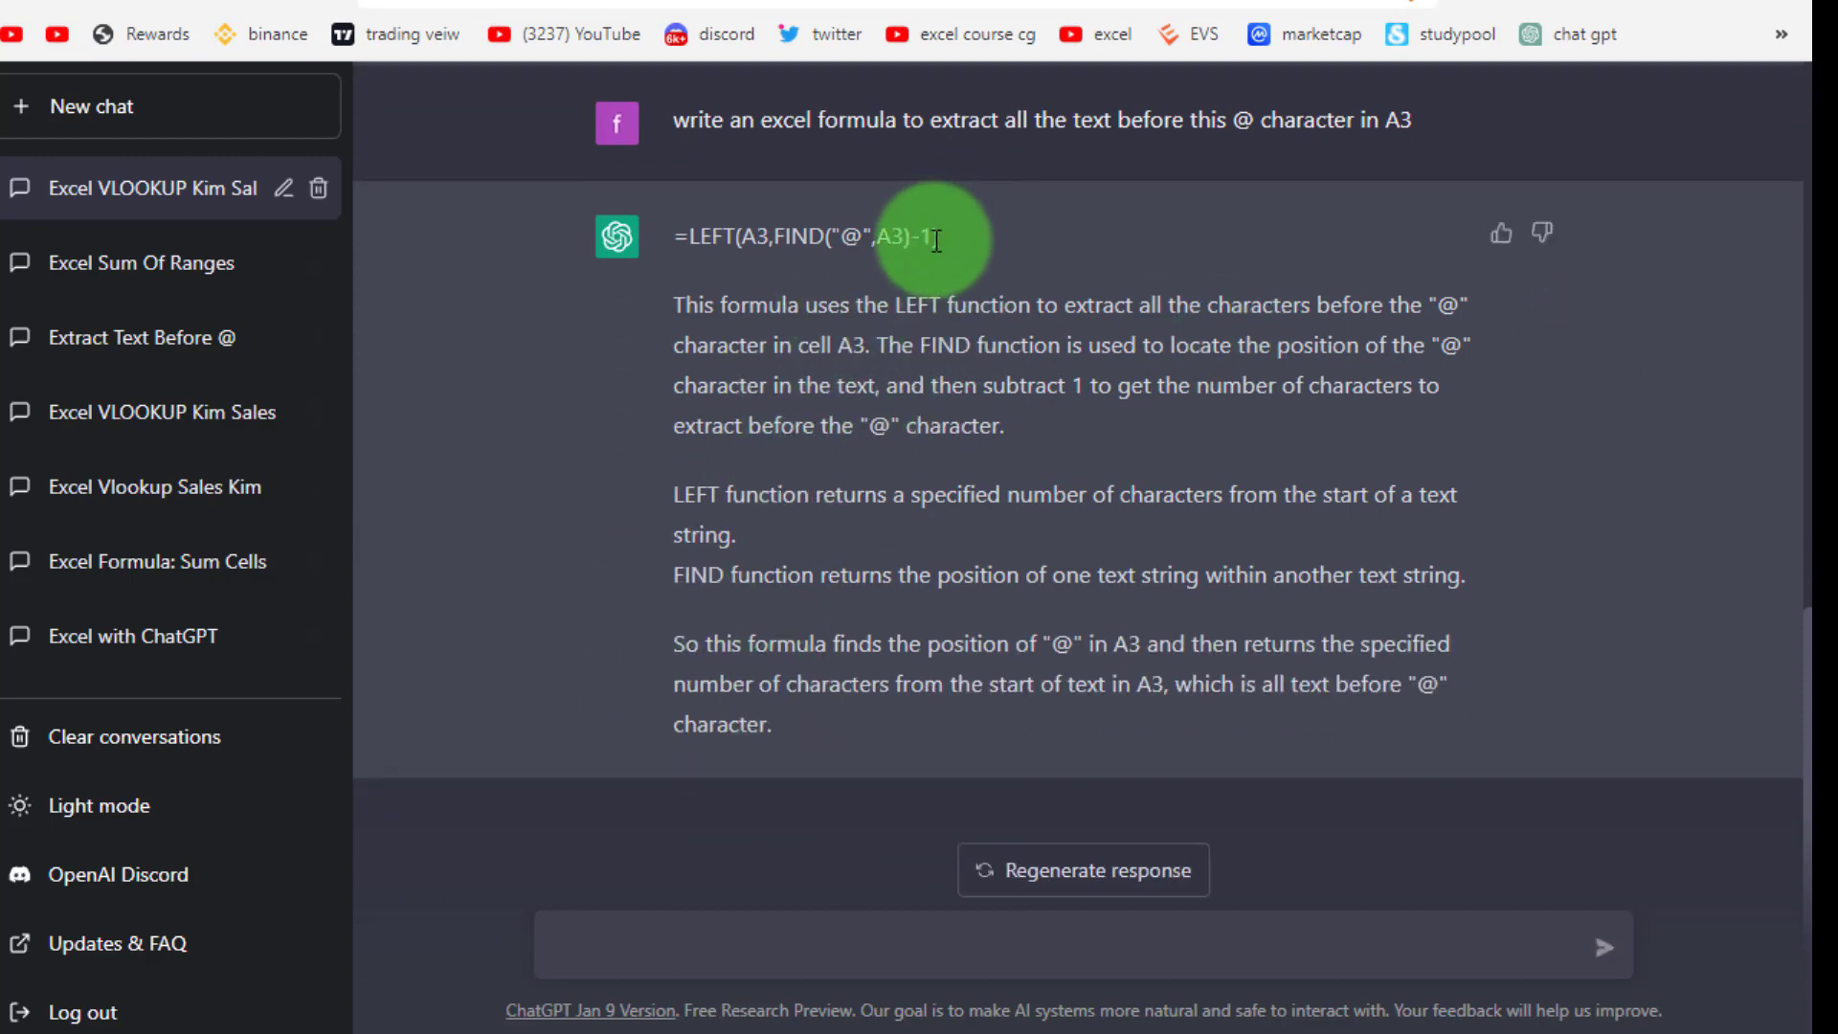
Copy ChatGPT's answer =LEFT(A3,FIND("@",A3)-1) and return to Excel
drag(940, 238, 683, 234)
right_click(683, 234)
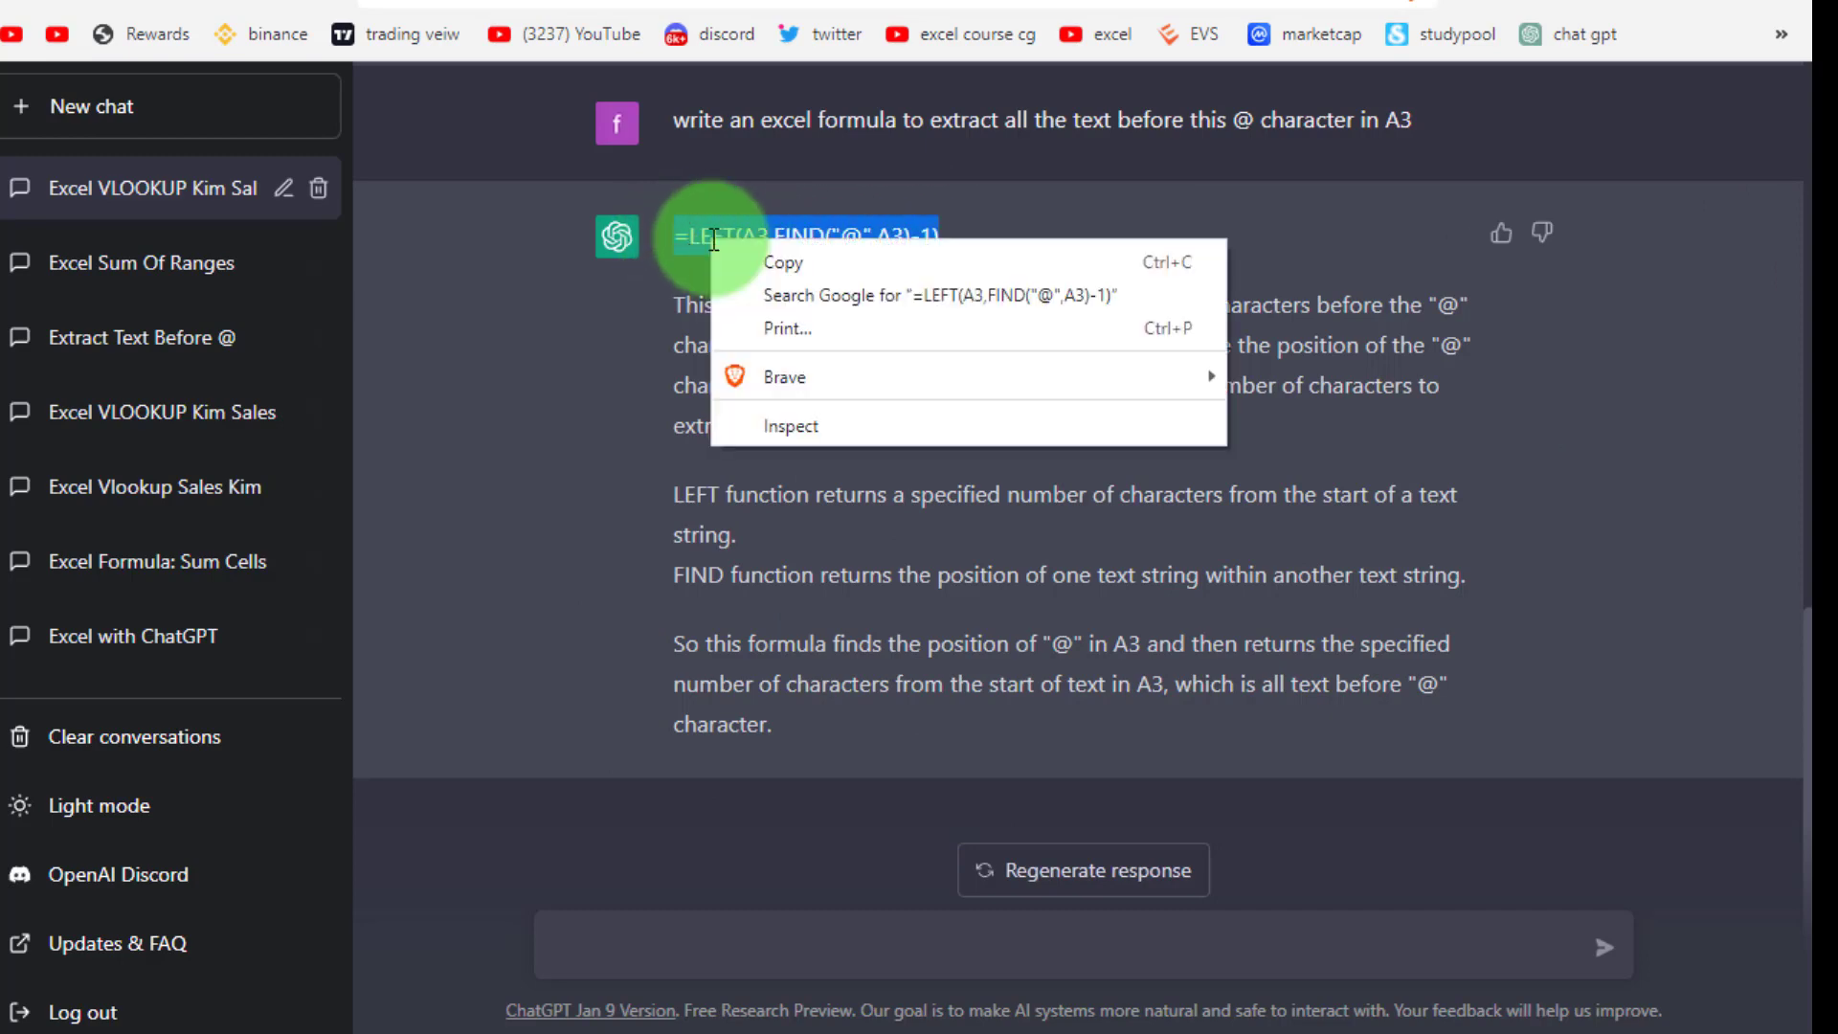
click(733, 269)
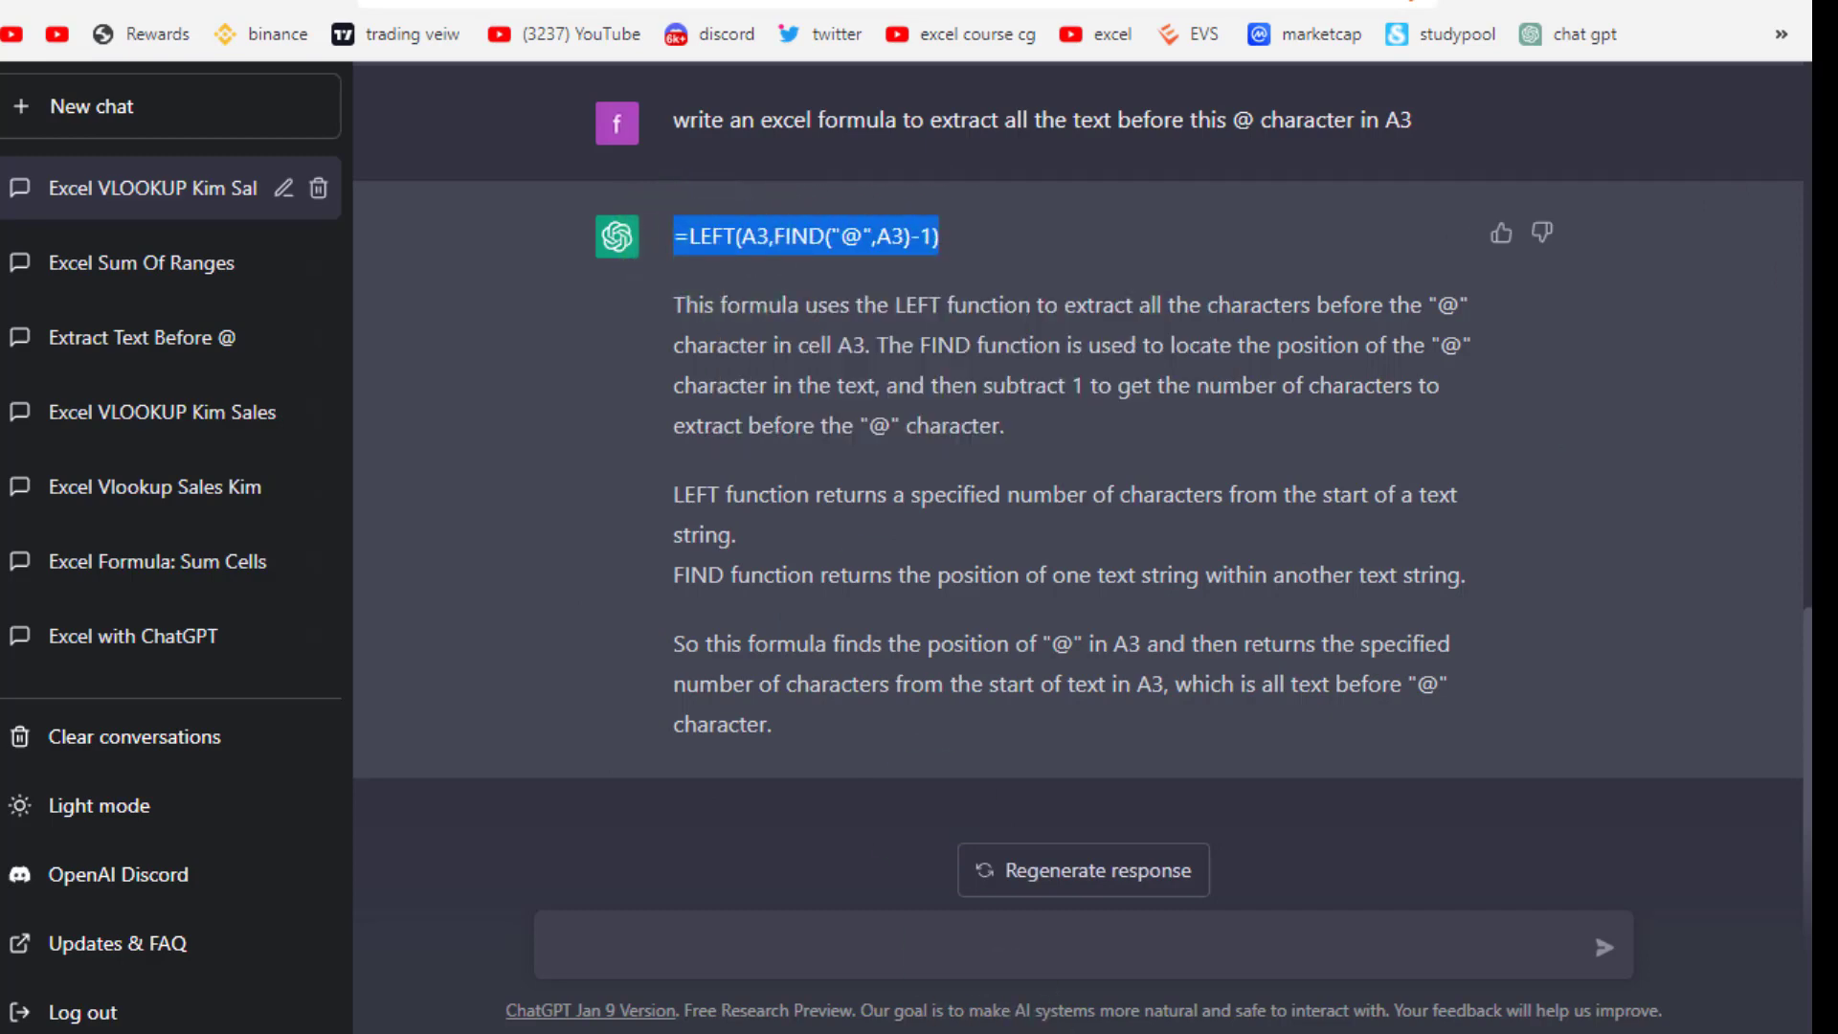
key(alt+Tab)
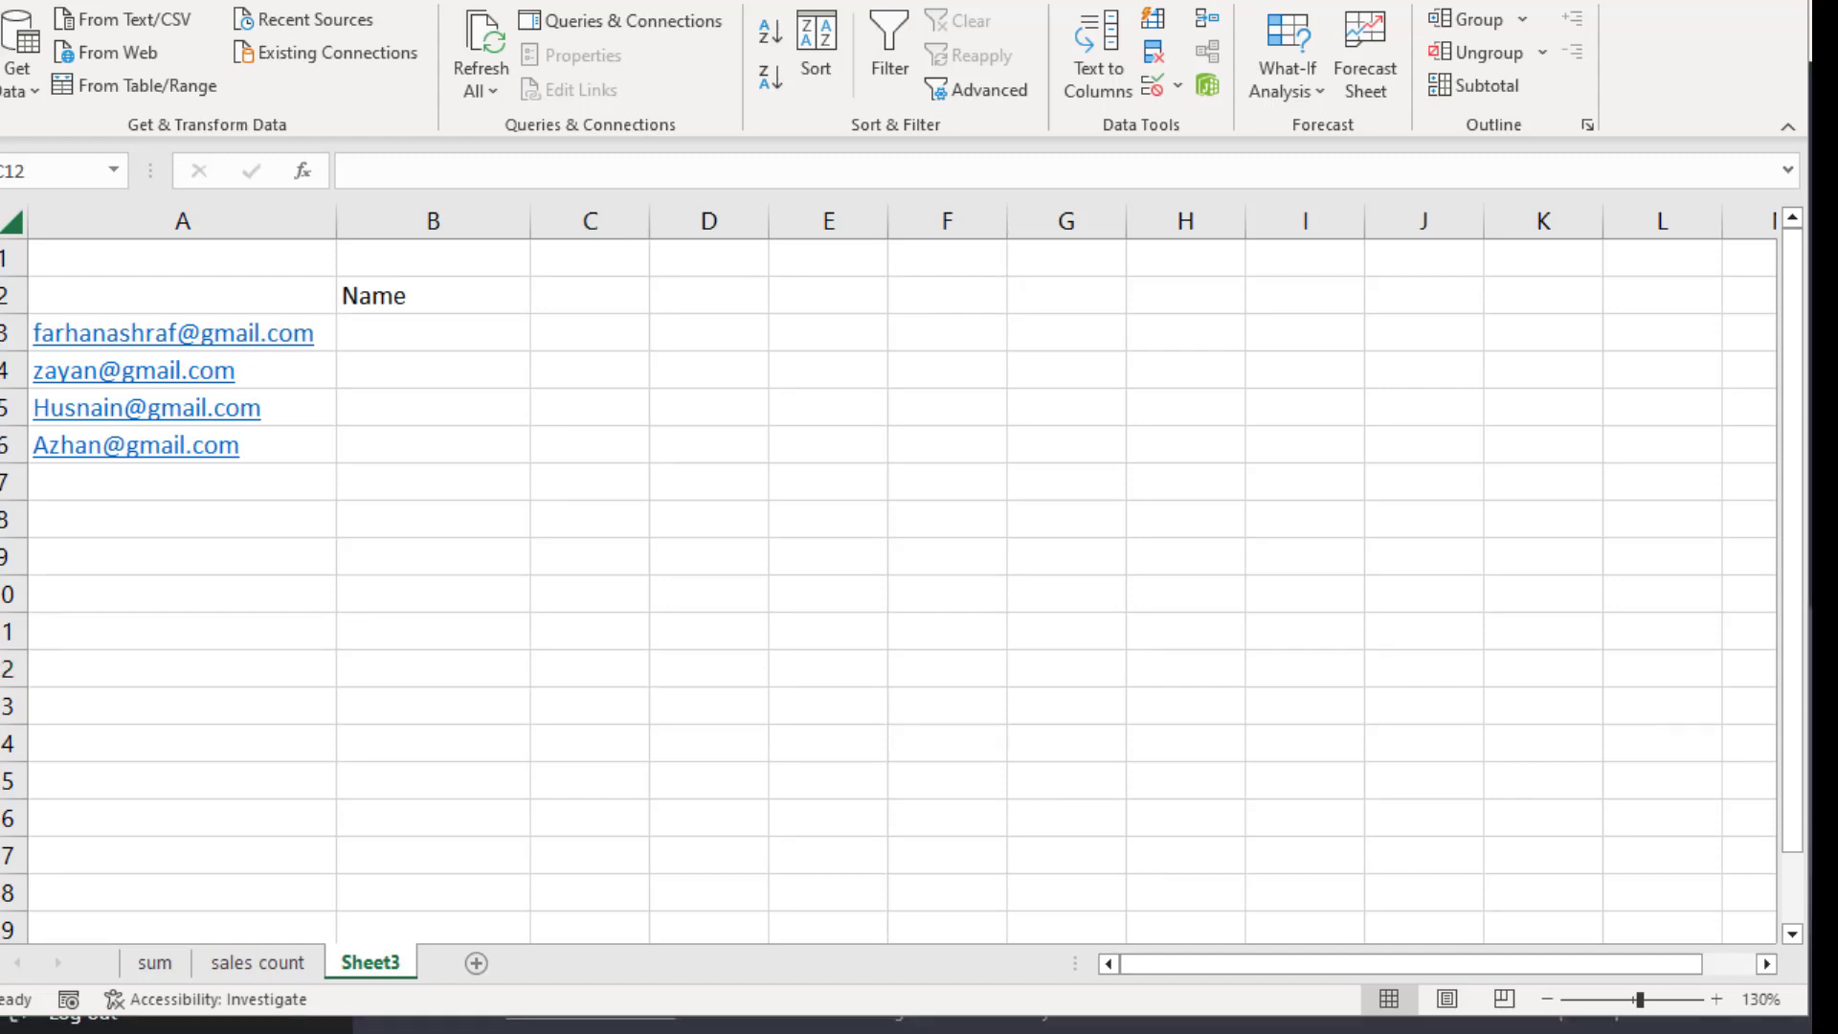
Paste =LEFT(A3,FIND("@",A3)-1) into B3:B6 at once, showing each e-mail's username
drag(400, 334, 468, 441)
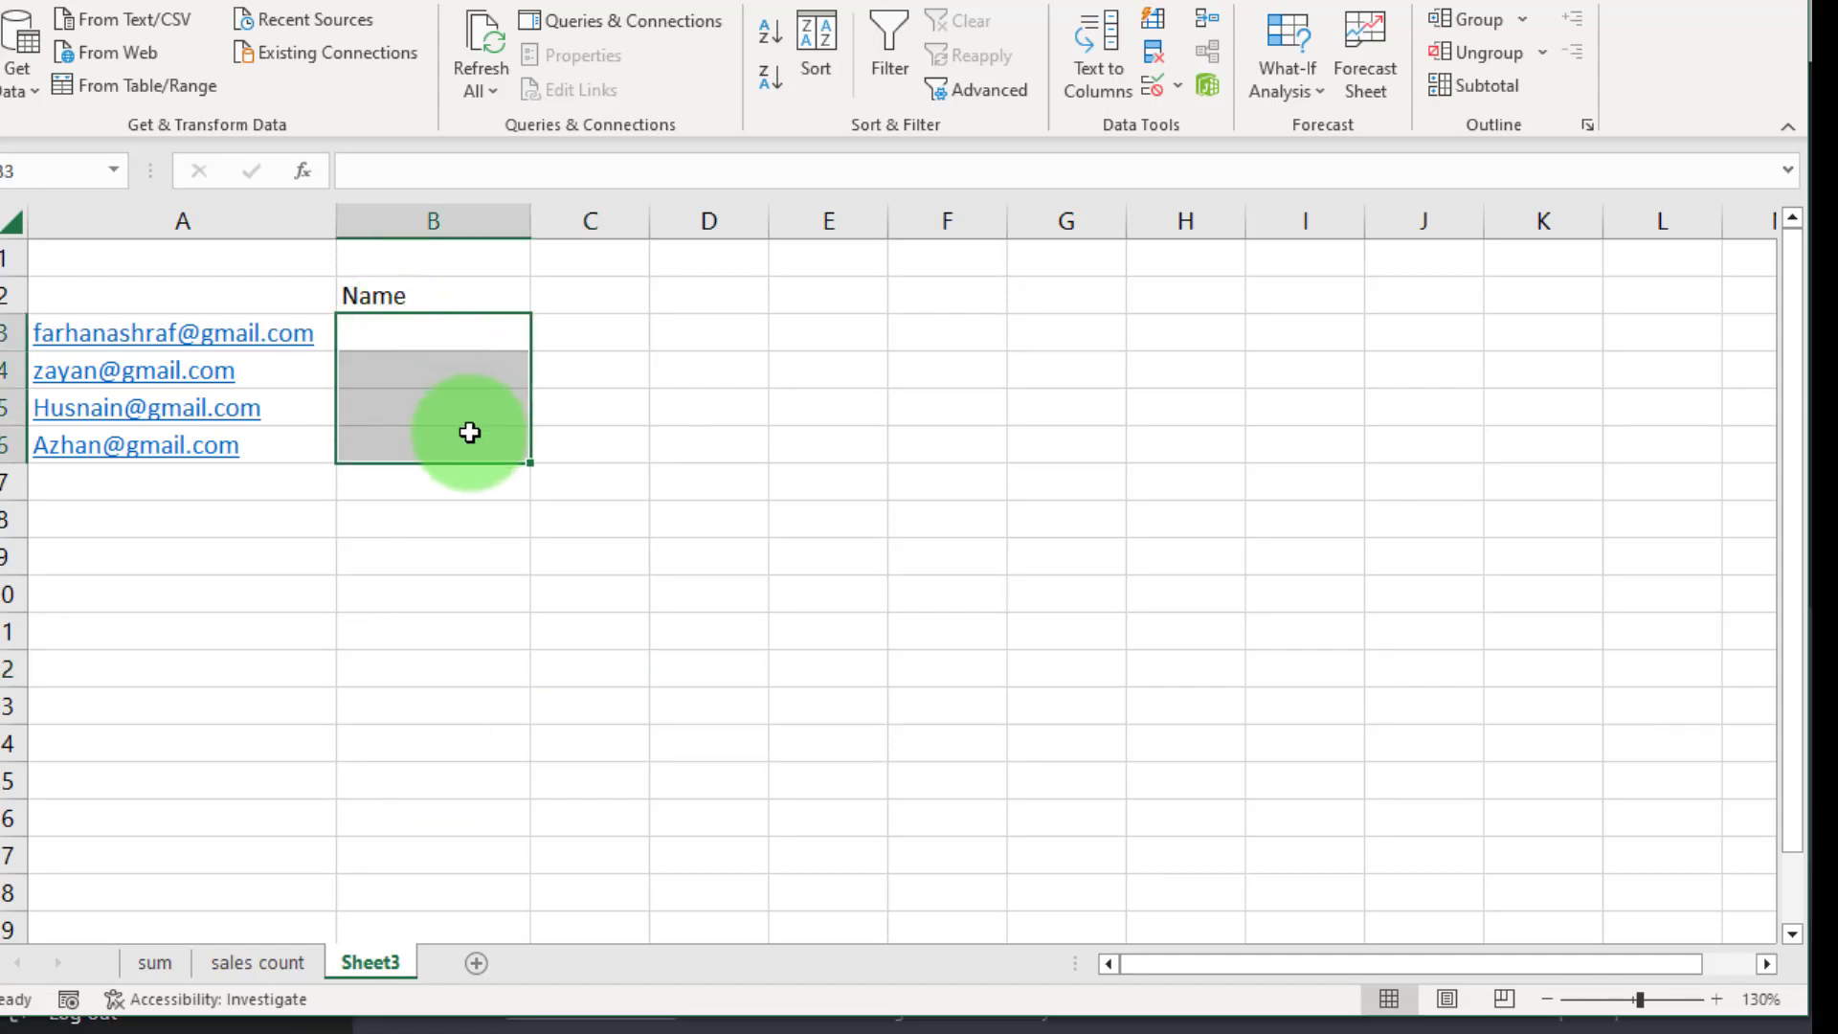
click(380, 171)
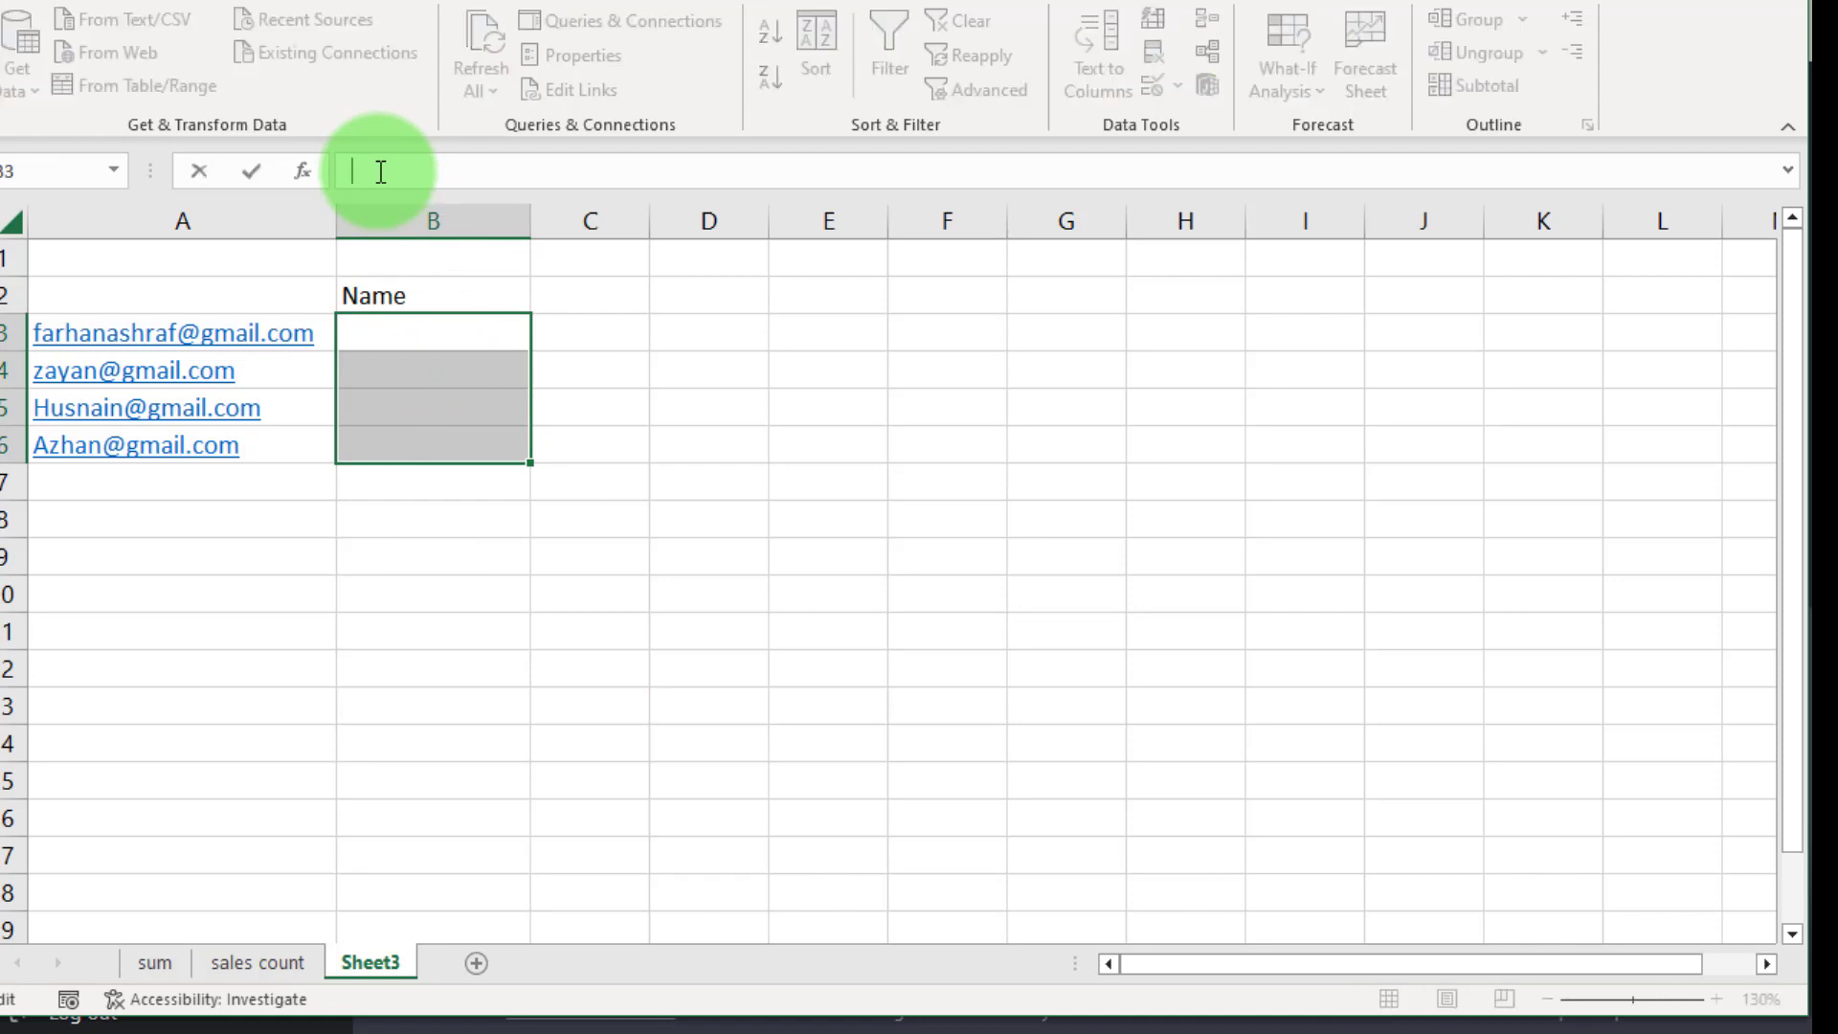
right_click(377, 171)
key(Escape)
key(ctrl+v)
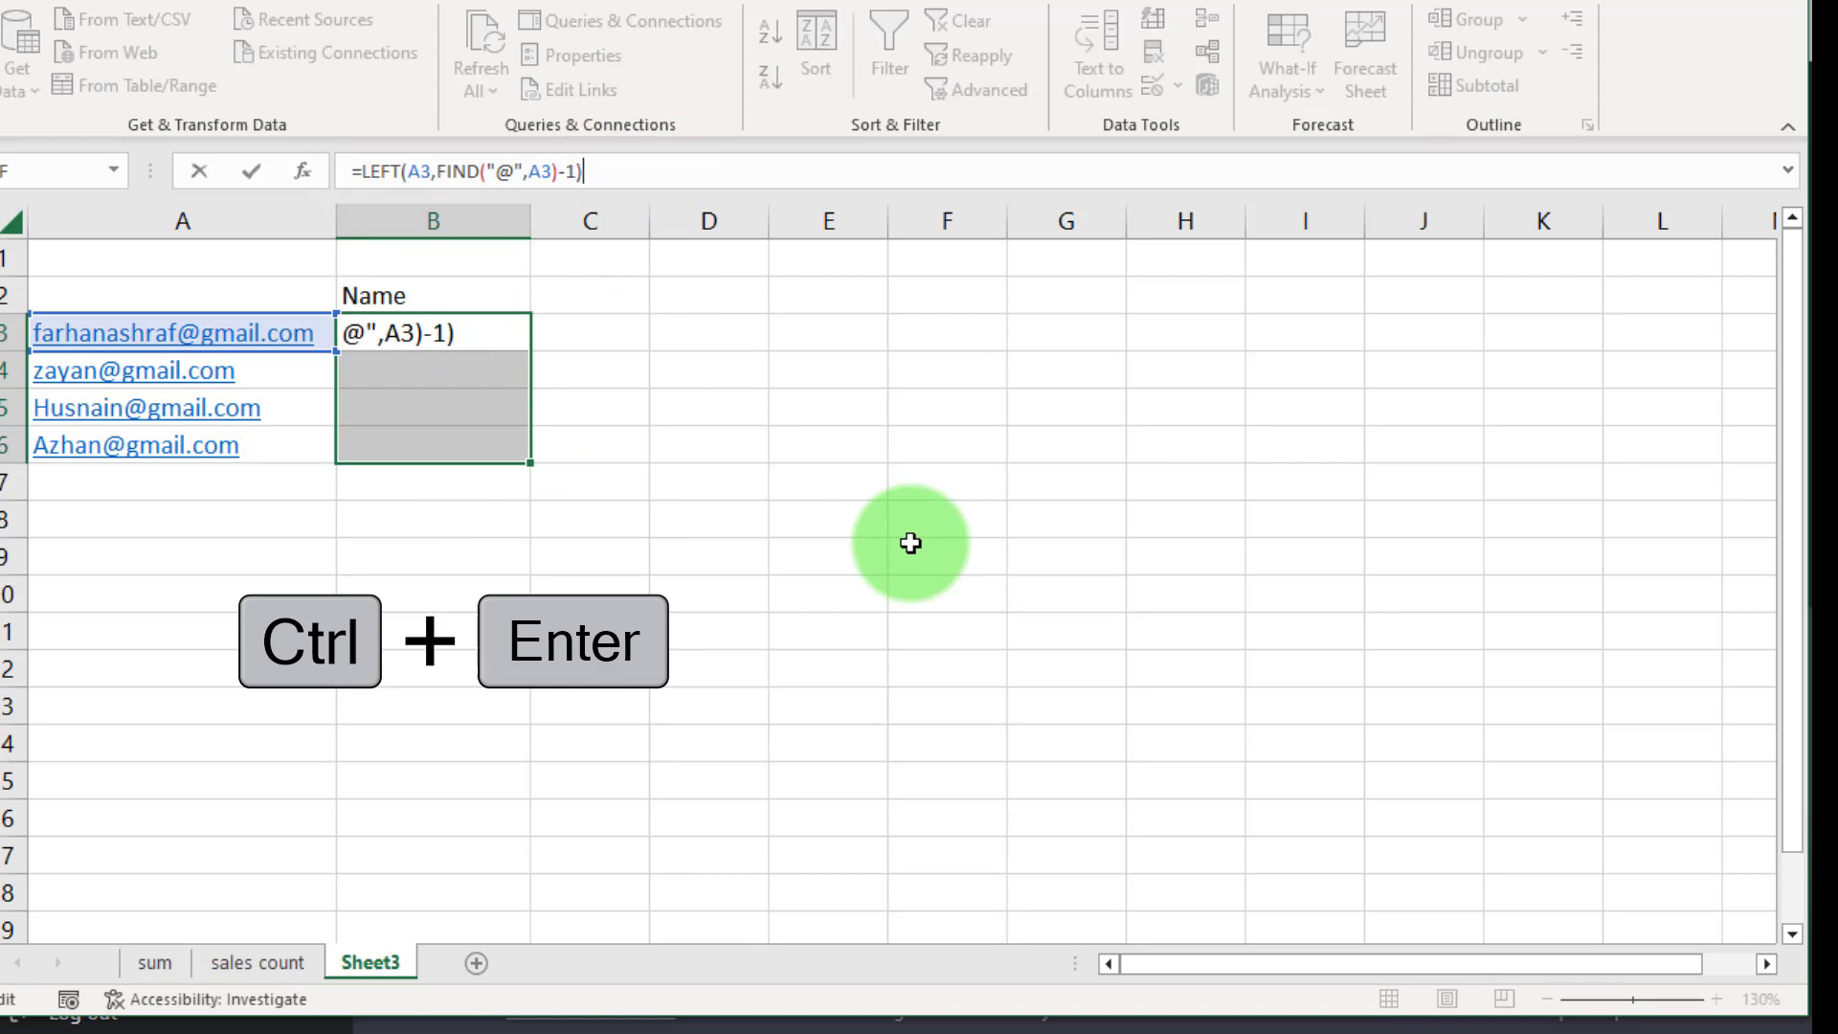
key(ctrl+Return)
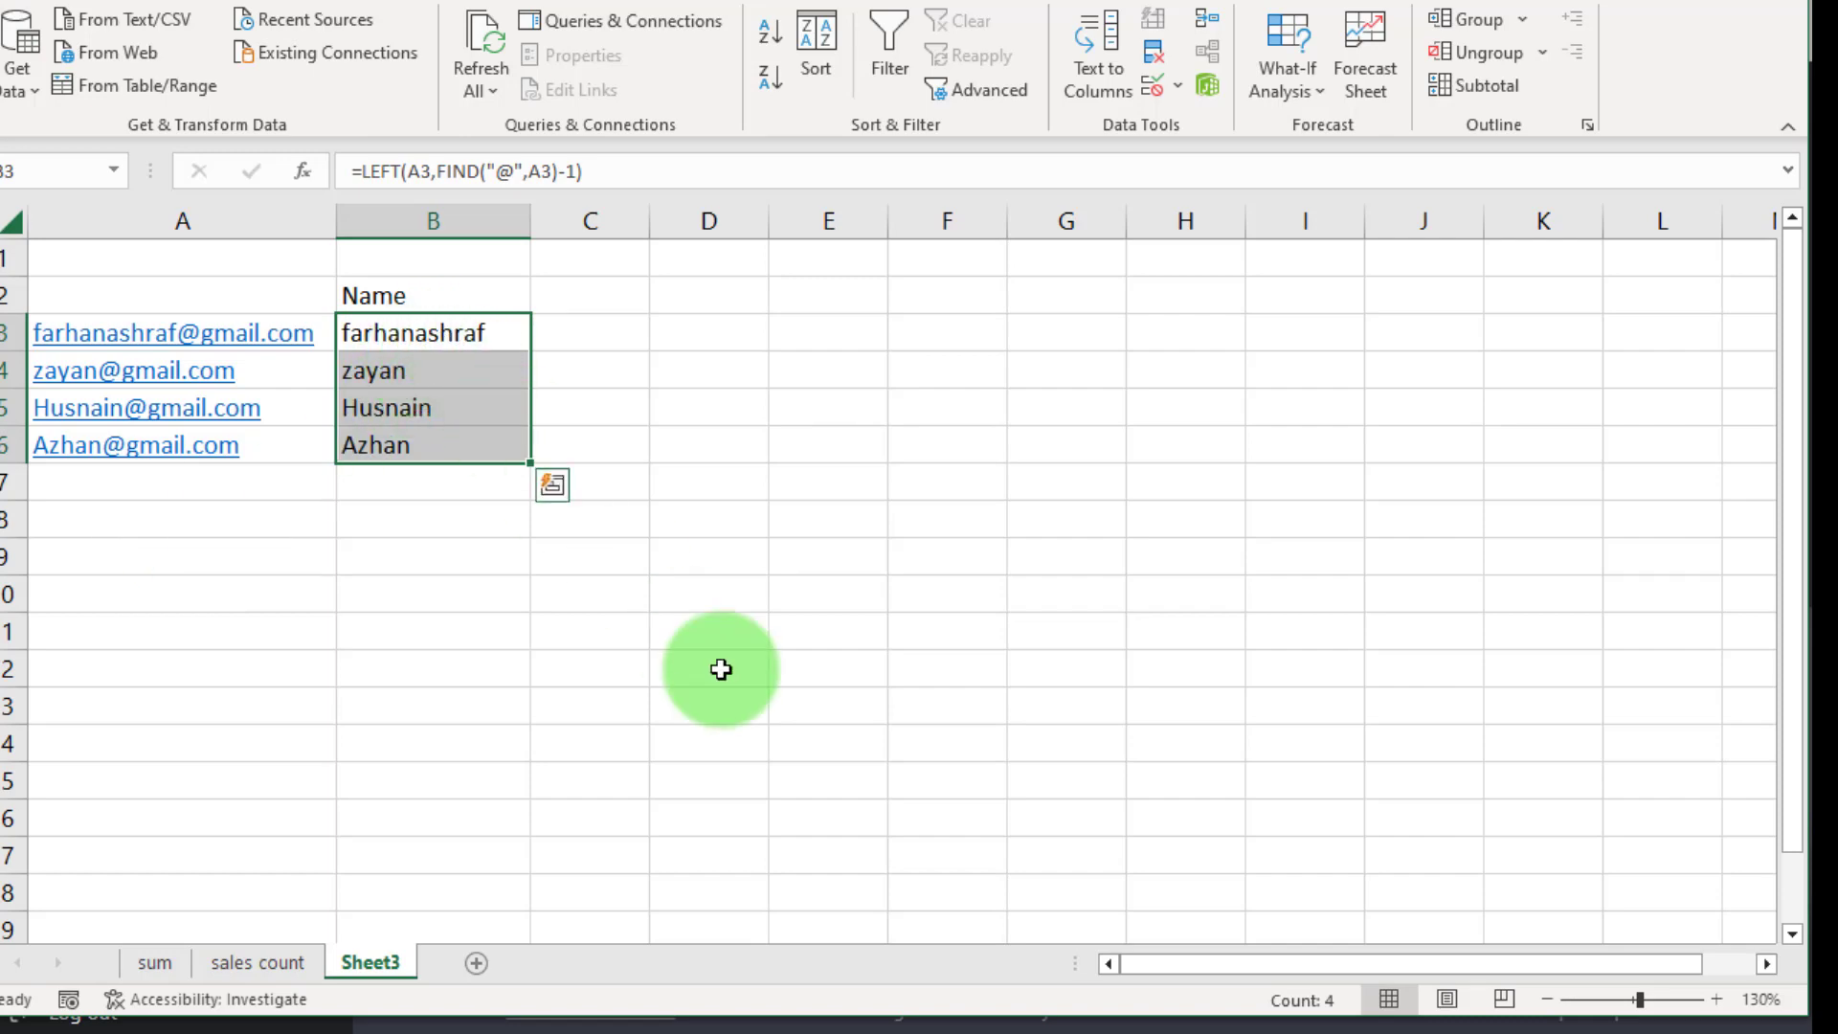
Ask ChatGPT whether any other function does the same extraction
key(alt+Tab)
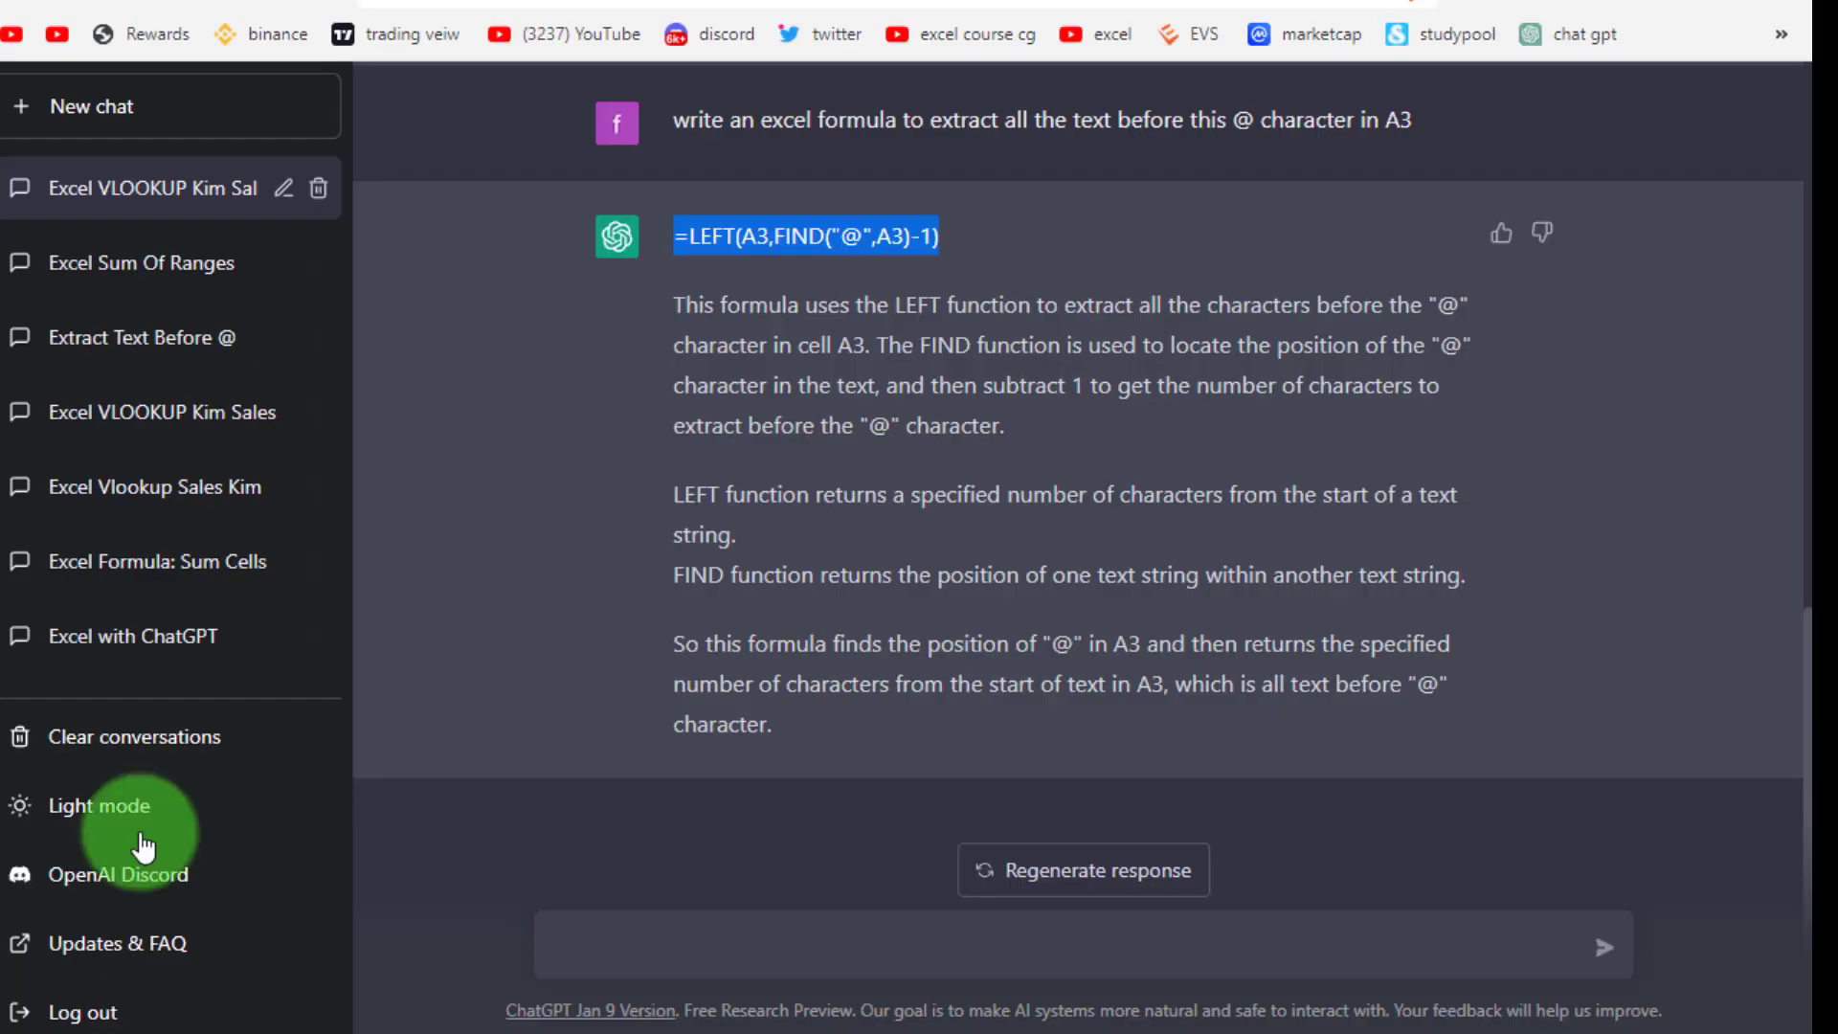
click(723, 950)
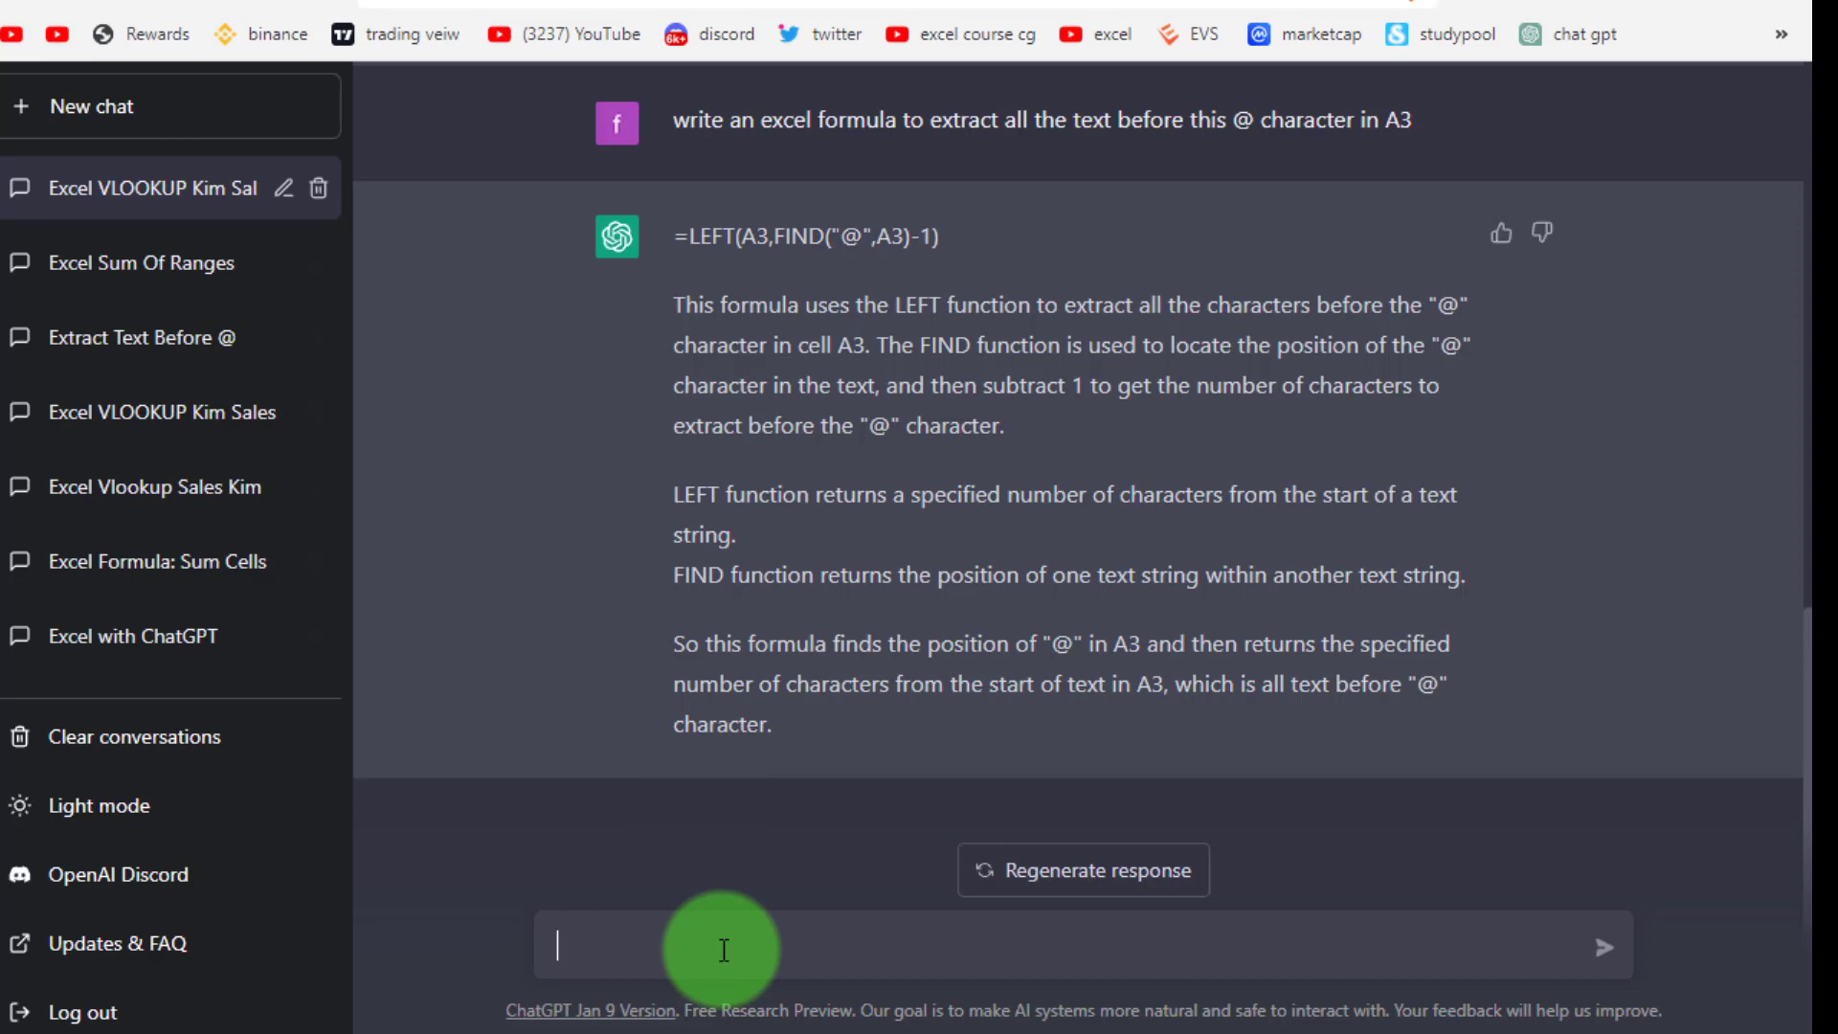
text(any other function do to same thing)
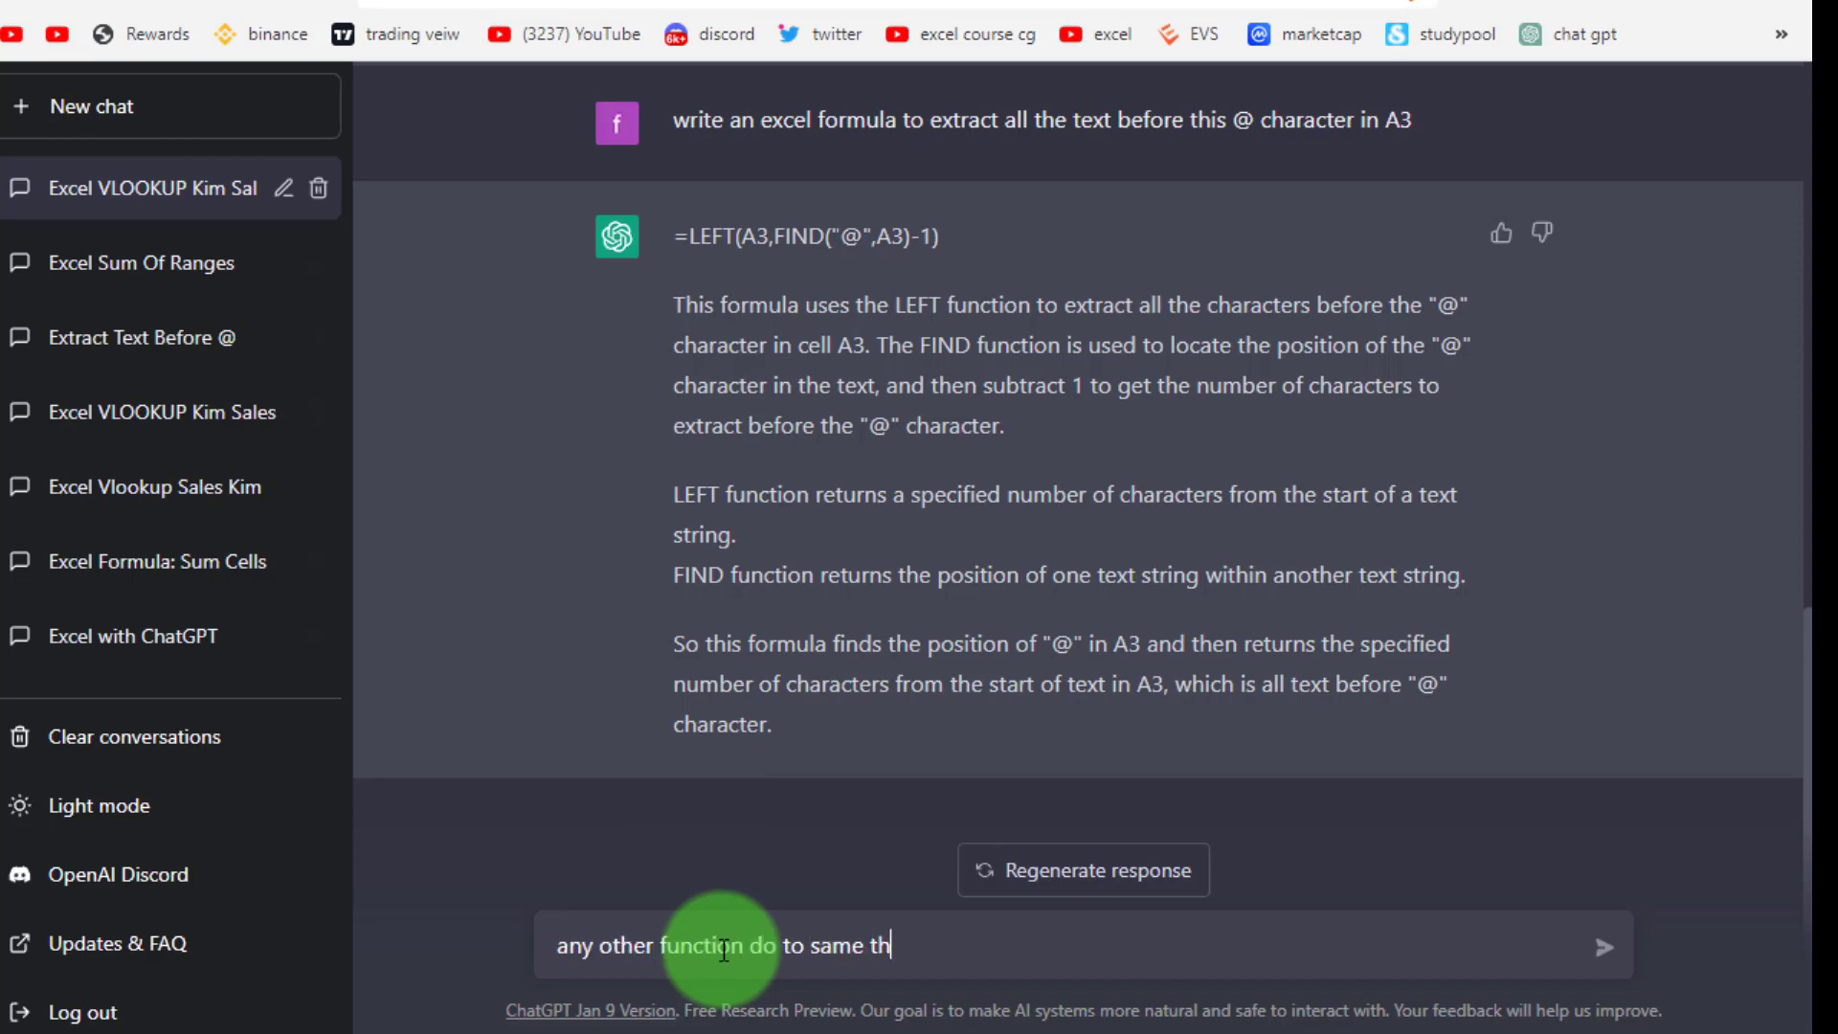
key(Return)
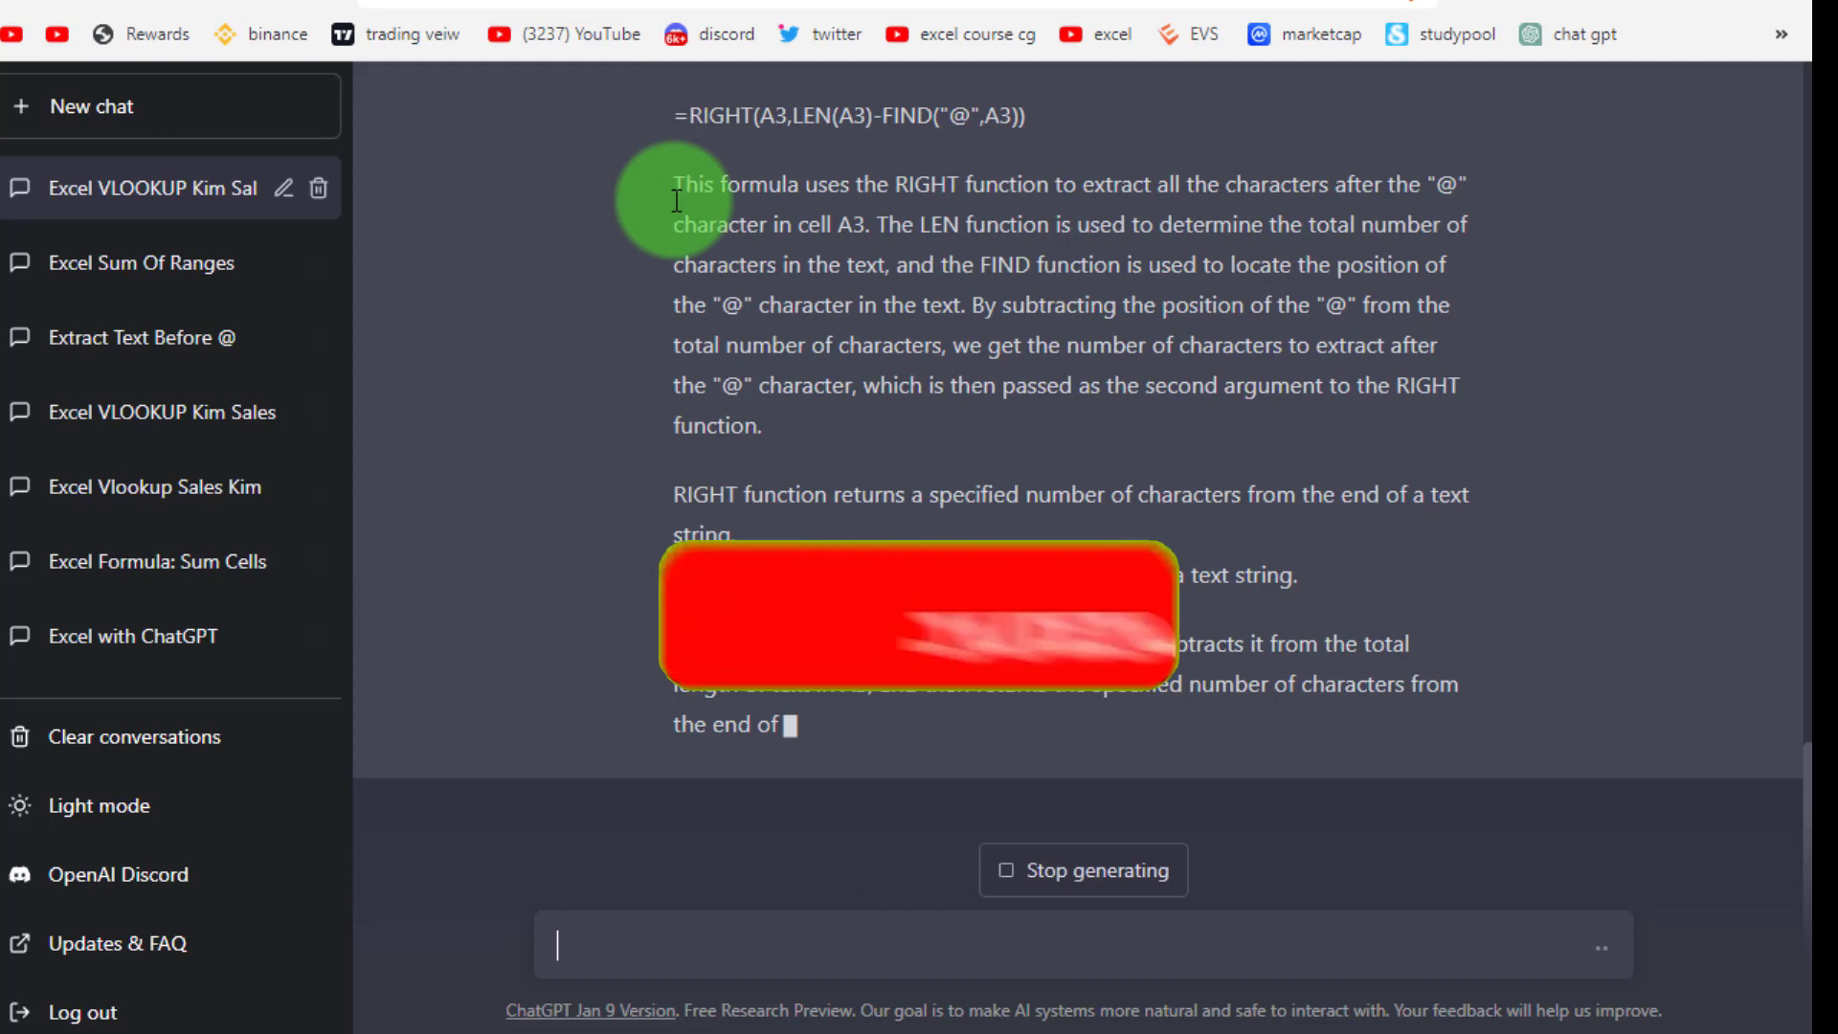
Take the alternative =RIGHT(A3,LEN(A3)-FIND("@",A3)) and paste it into the cleared B3:B6
scroll(1245, 766, up, 4)
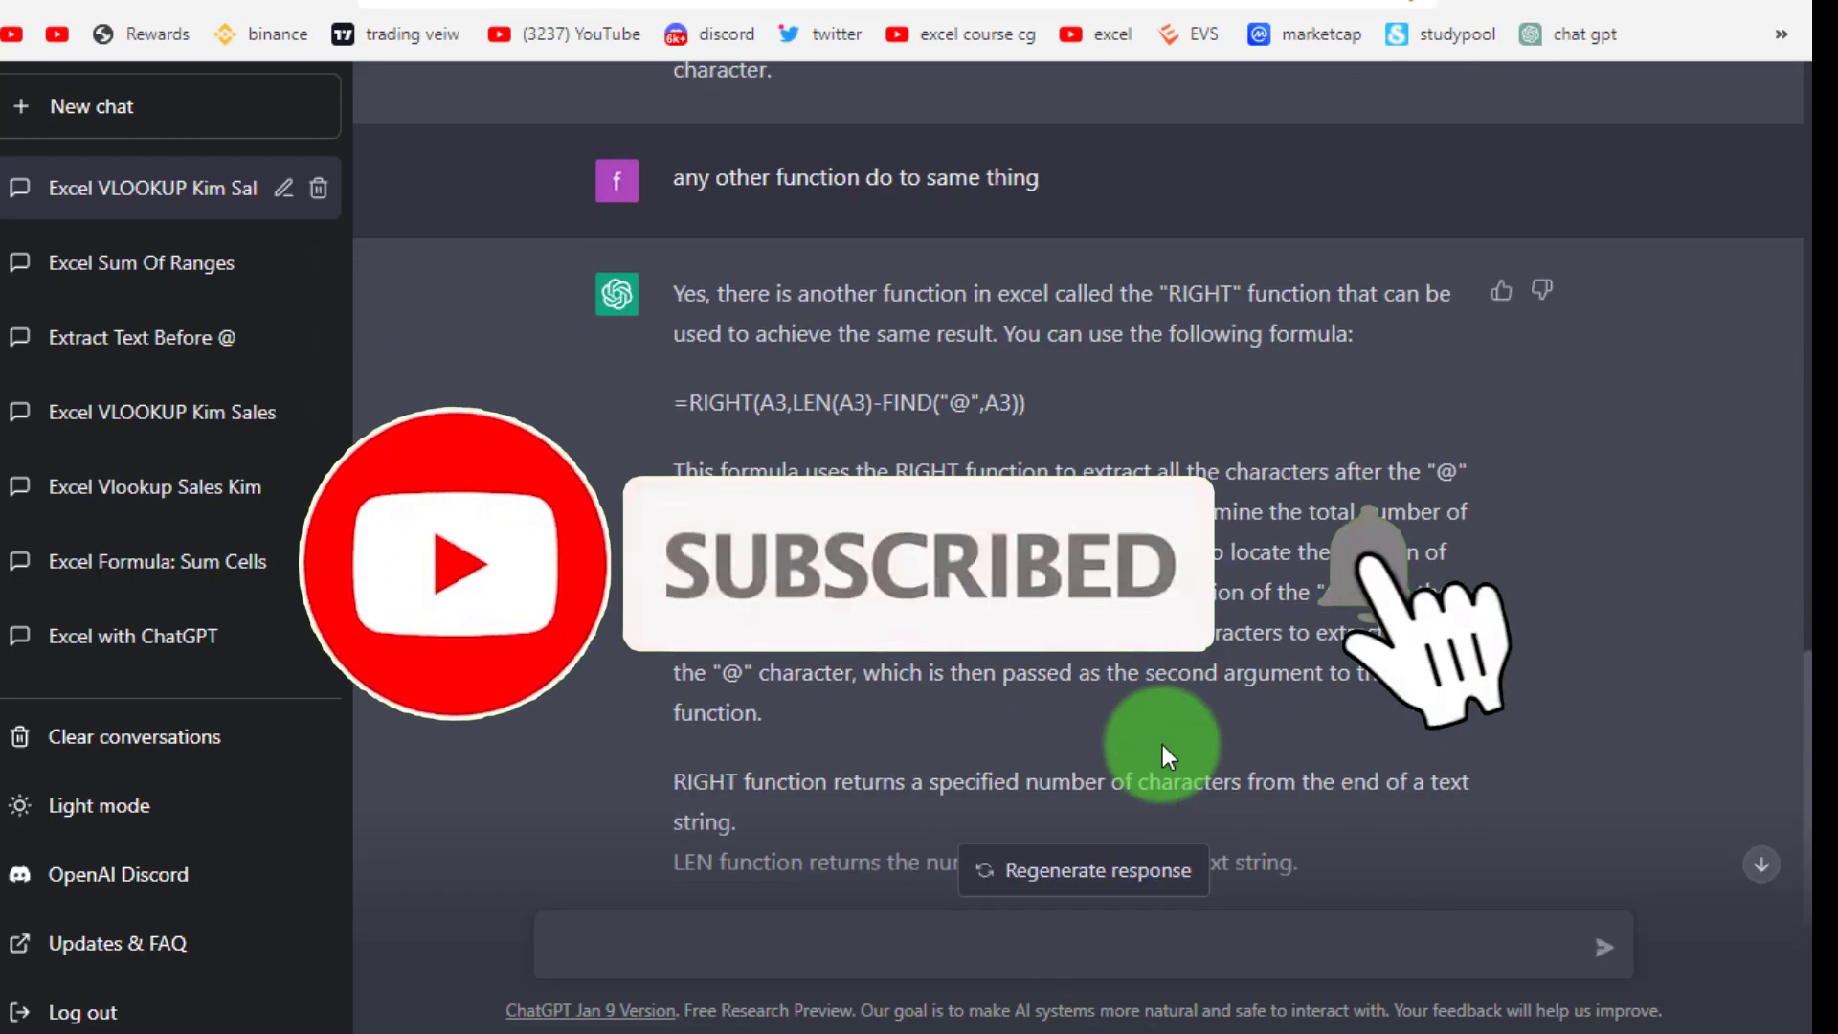
scroll(1163, 745, down, 2)
drag(675, 258, 1025, 260)
key(ctrl+c)
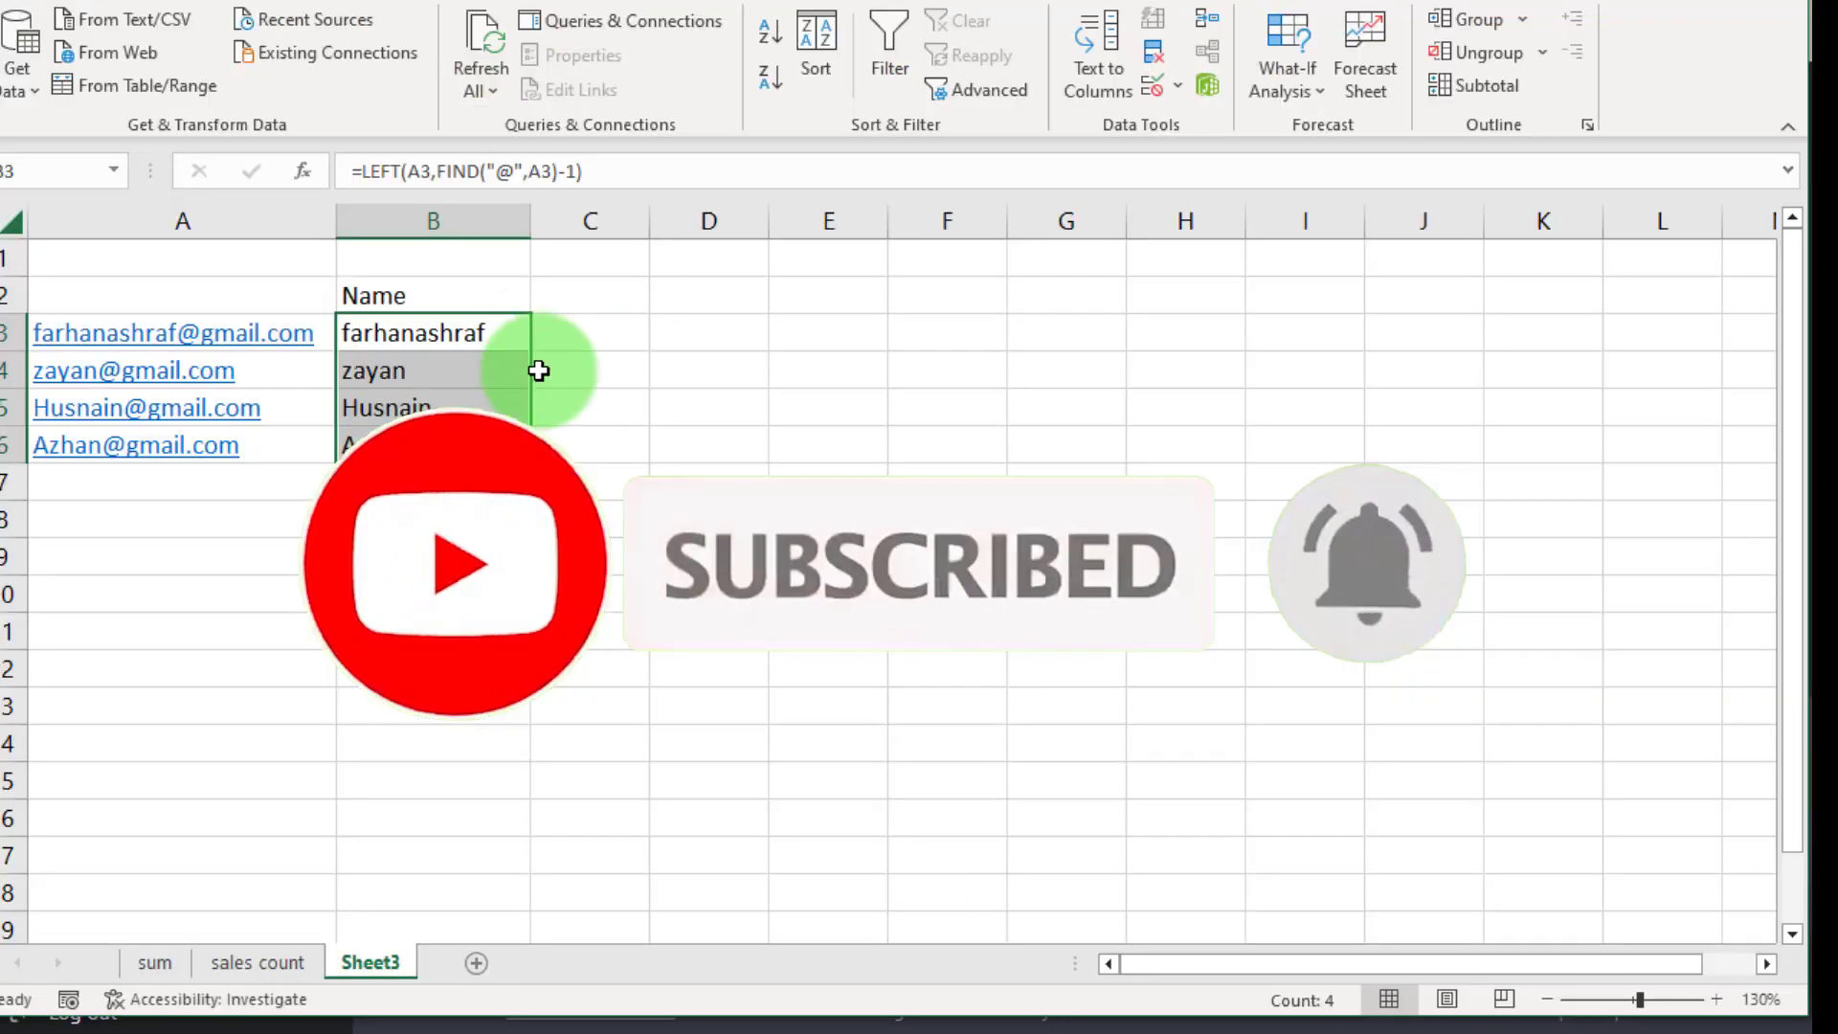
key(Delete)
click(415, 170)
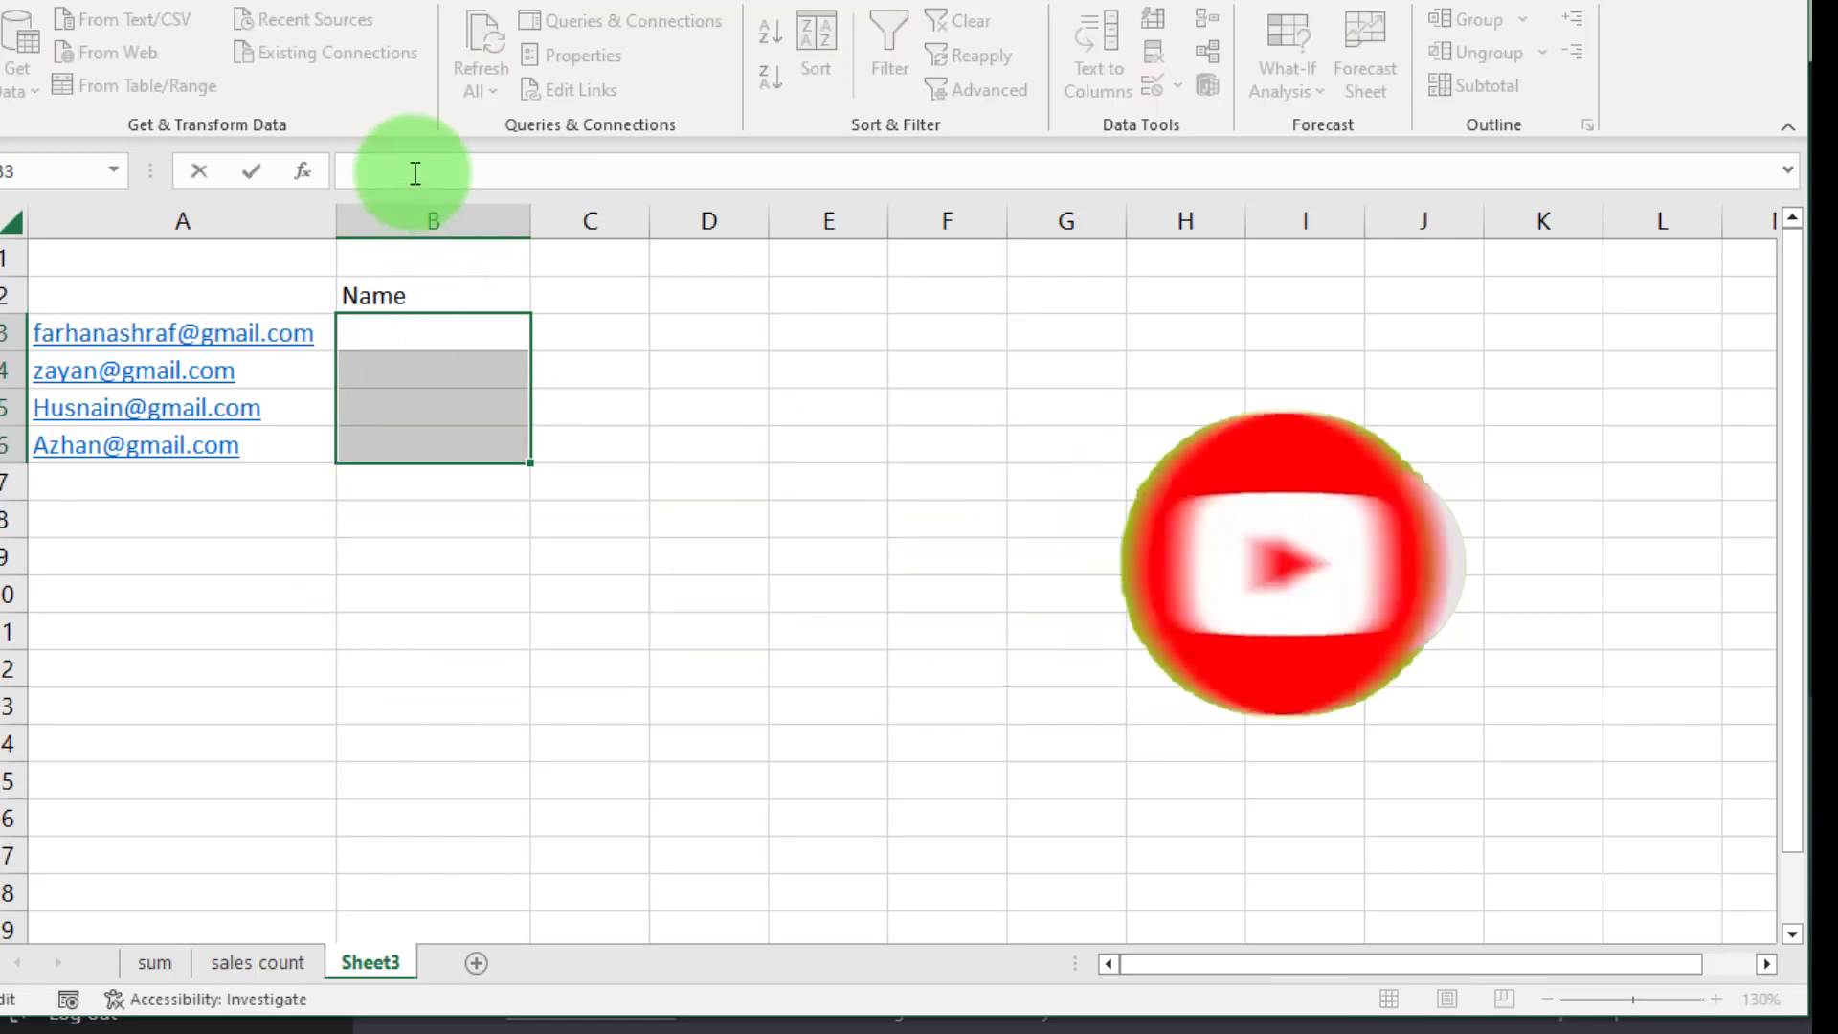
key(ctrl+v)
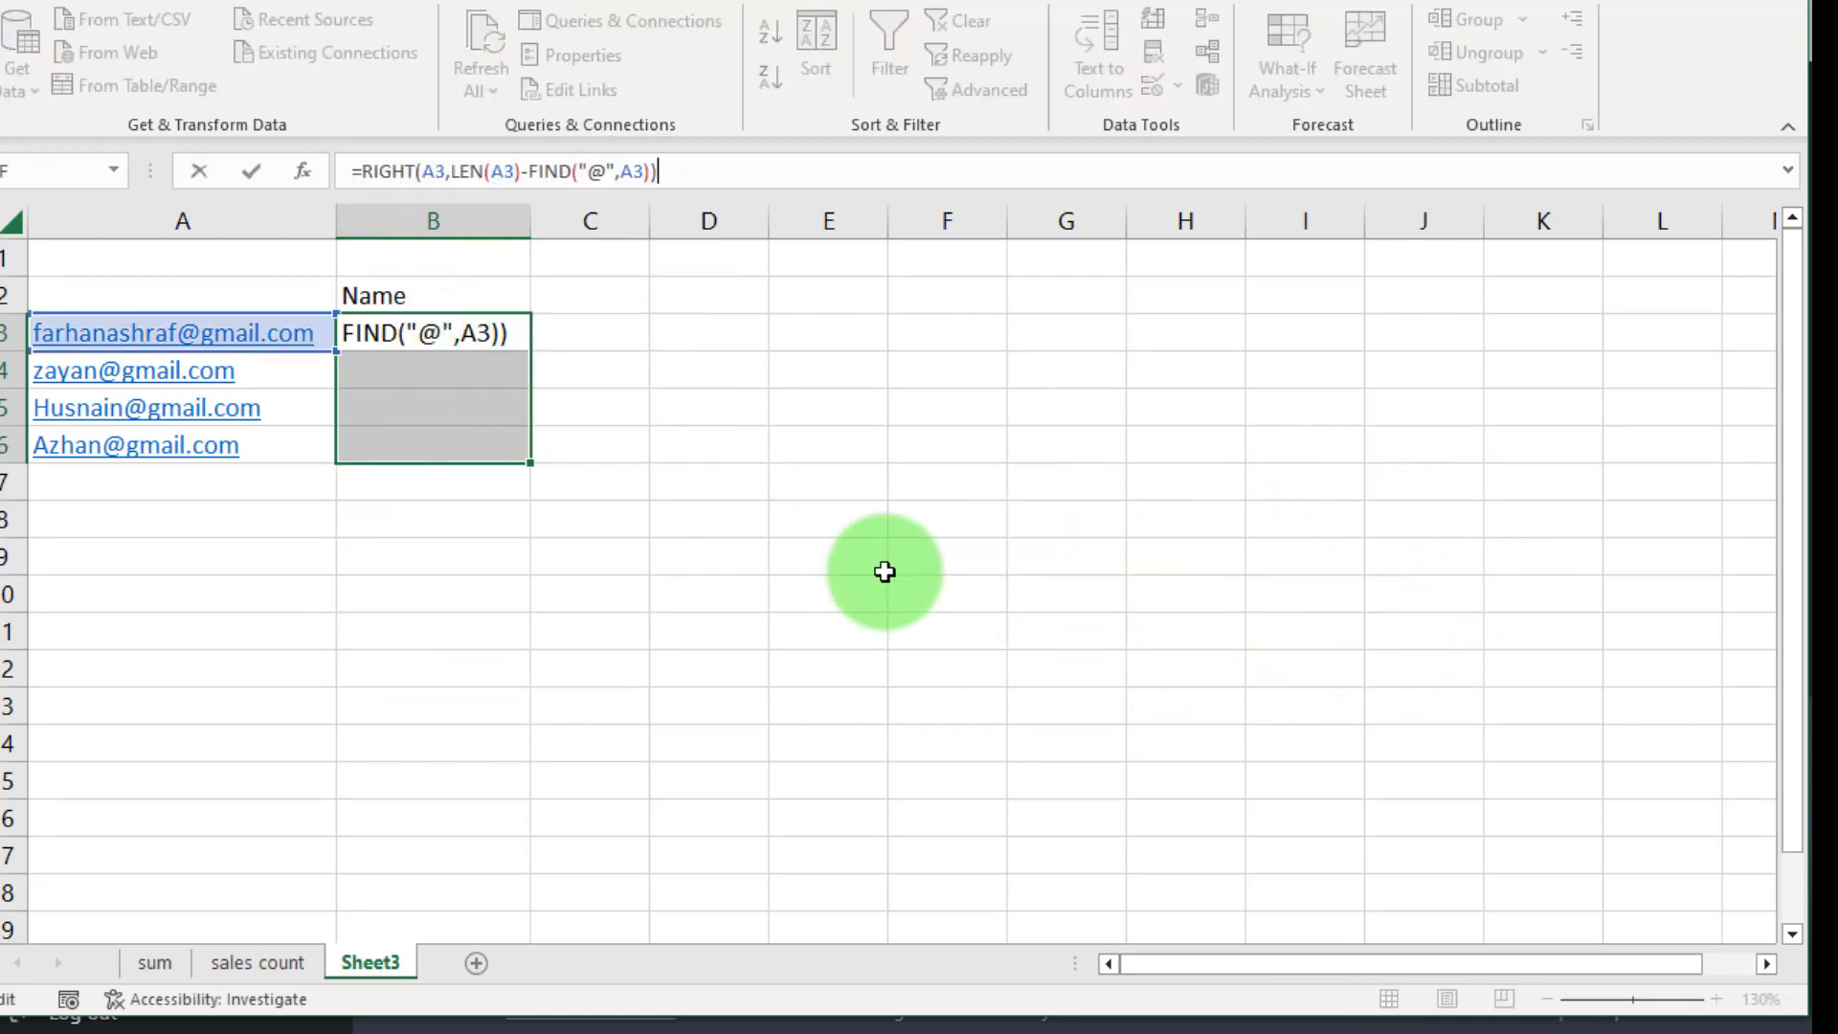